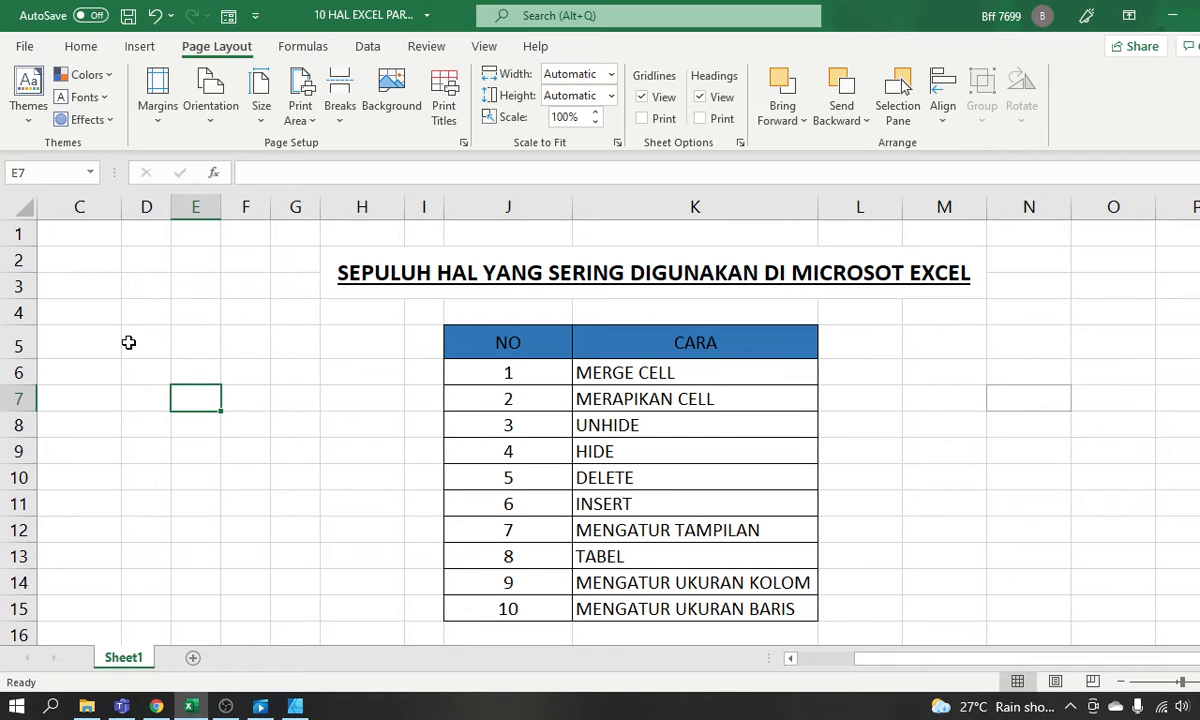
Merge and center cells D5:E5, and unmerge them again.
left_click_drag(150, 343, 195, 343)
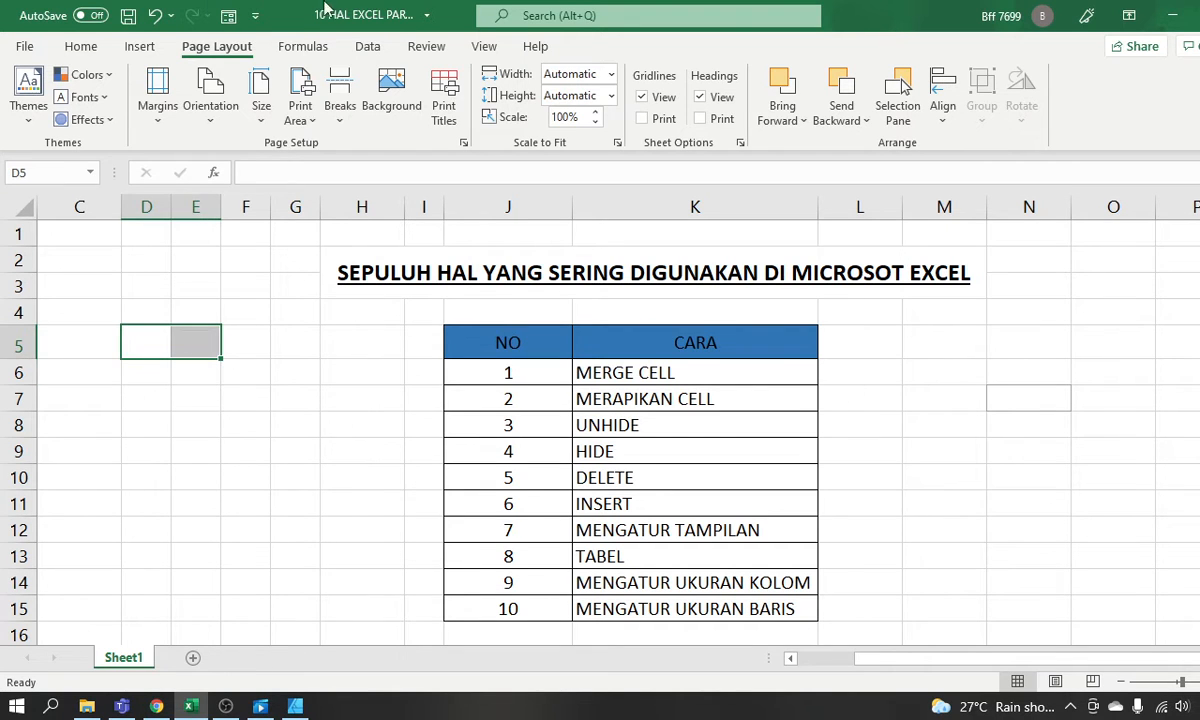
left_click(80, 46)
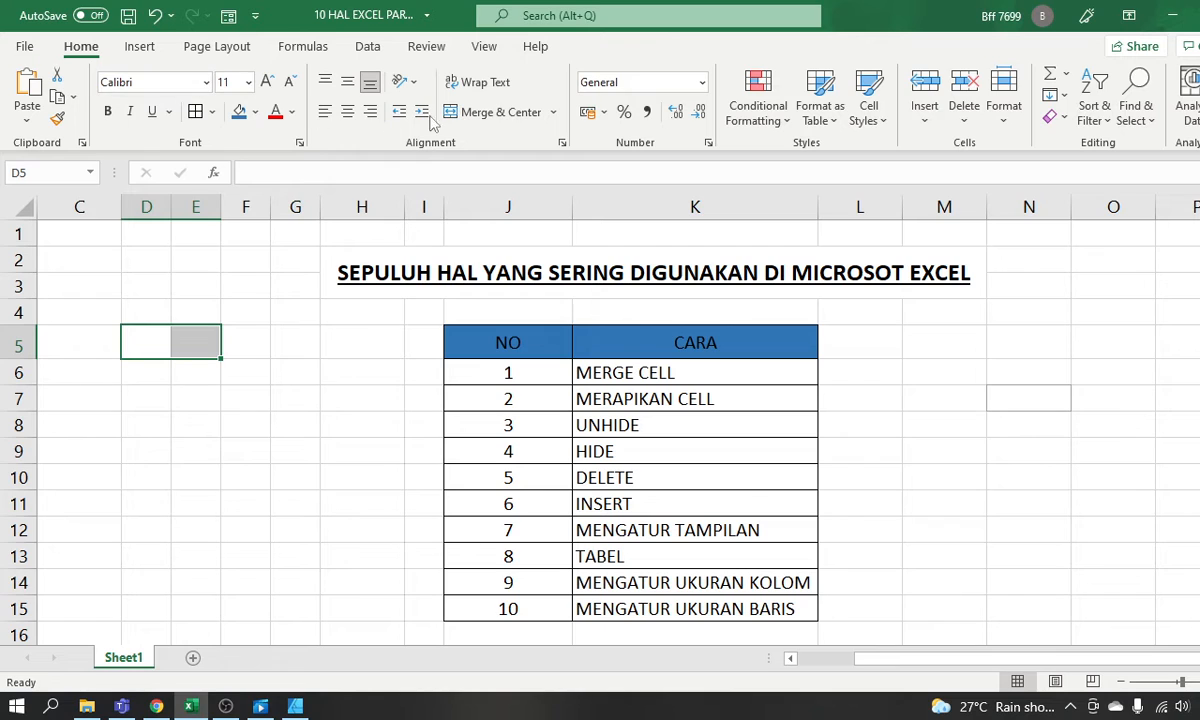
left_click(478, 113)
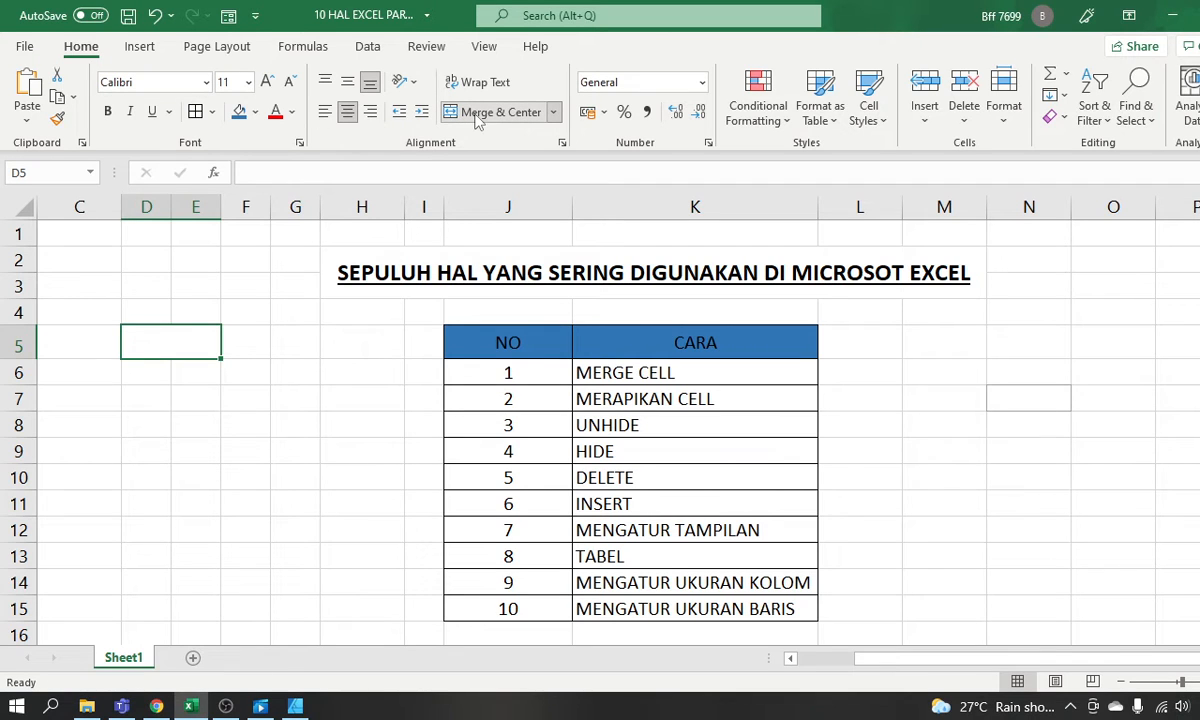
left_click(478, 113)
left_click(478, 113)
left_click(478, 113)
left_click(478, 113)
left_click(490, 112)
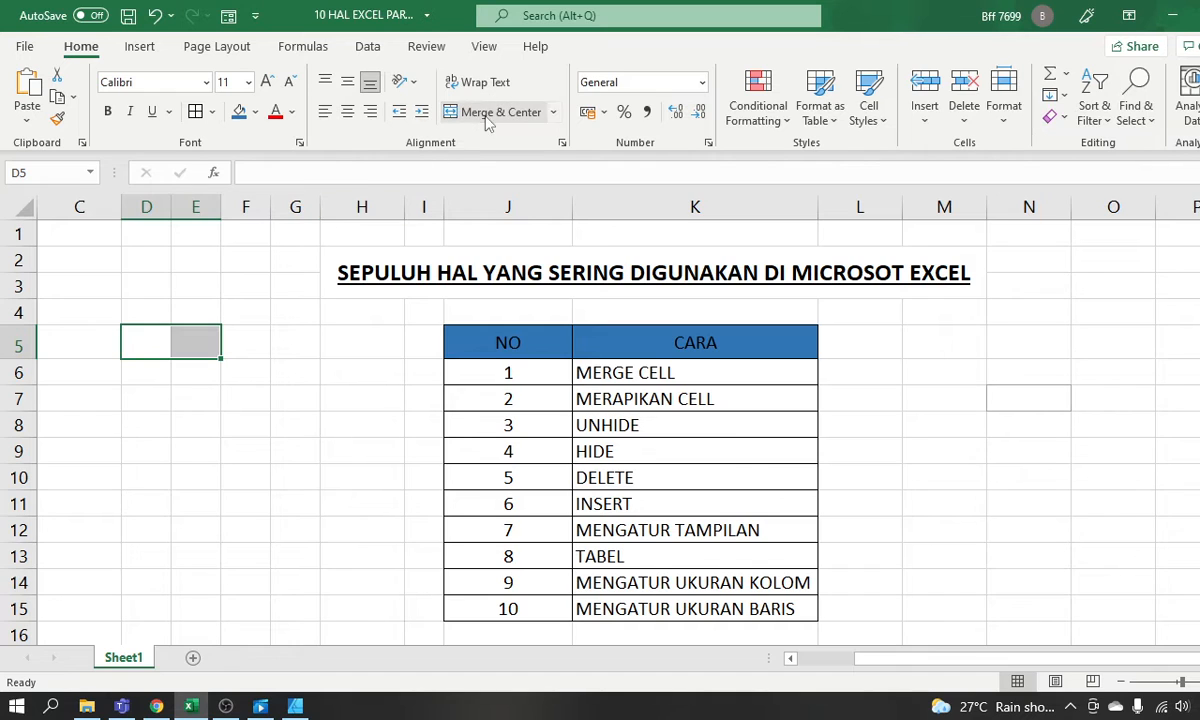
left_click(252, 332)
Merge and center the block D5:E8, and split it back into separate cells.
left_click_drag(163, 343, 180, 432)
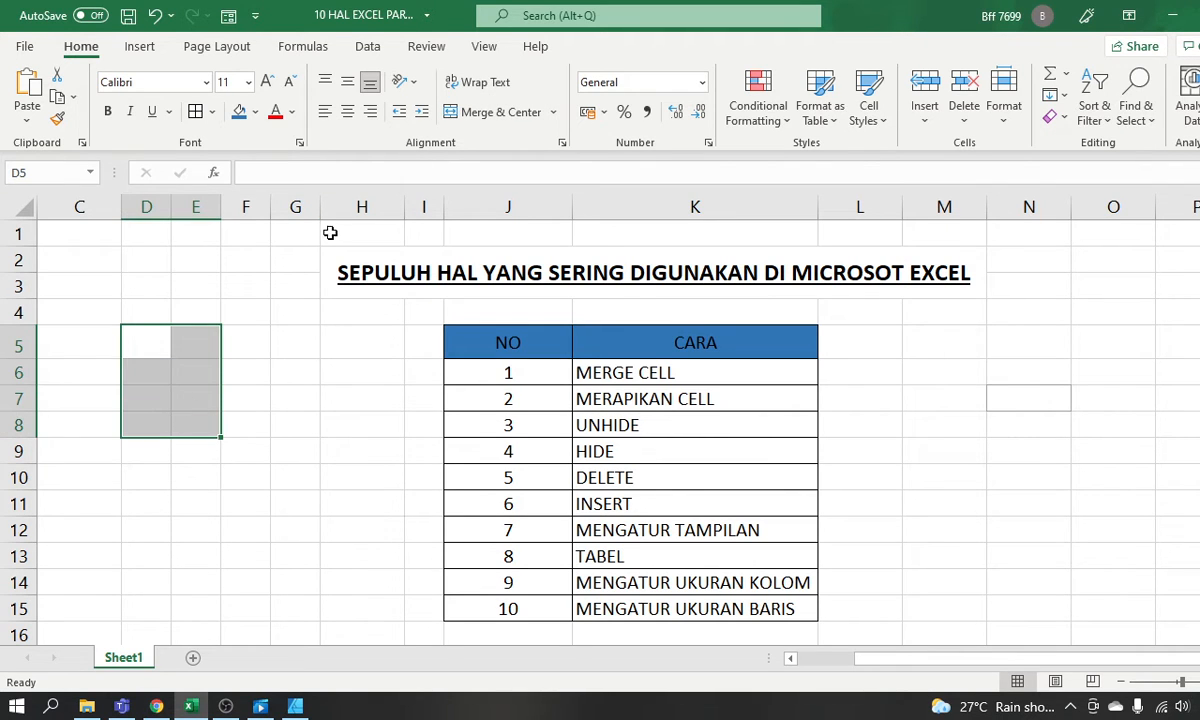
left_click(485, 113)
left_click(485, 114)
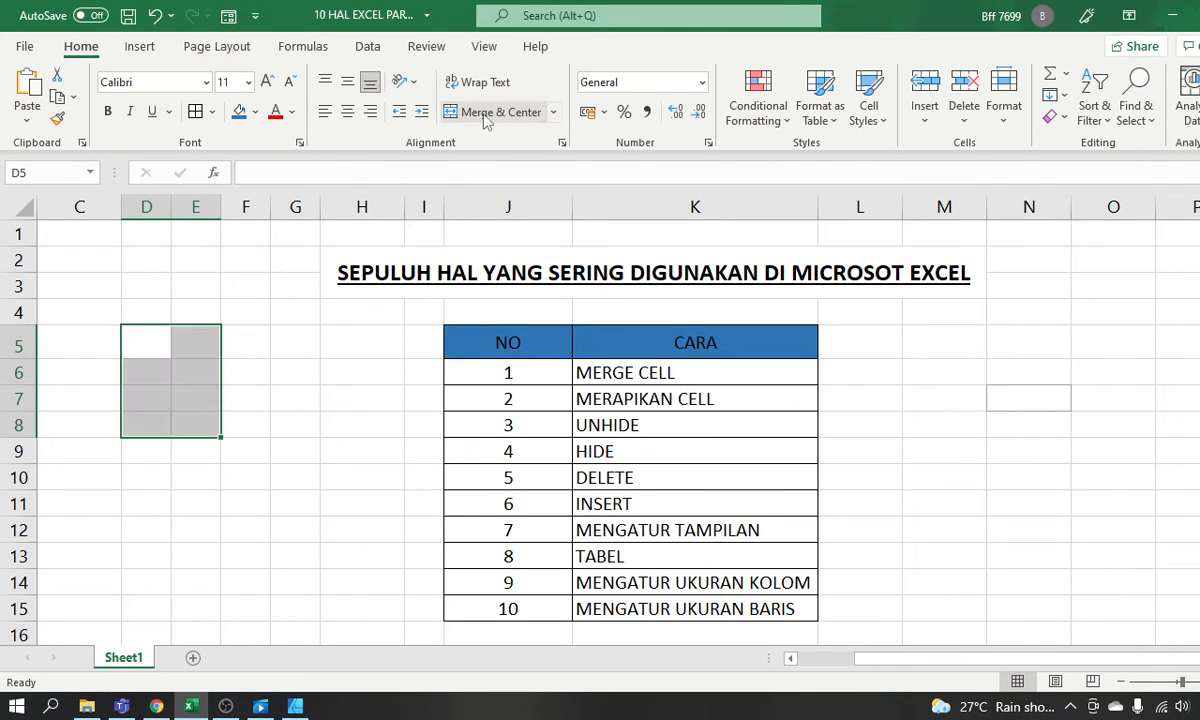
left_click(485, 114)
left_click(485, 114)
left_click(485, 114)
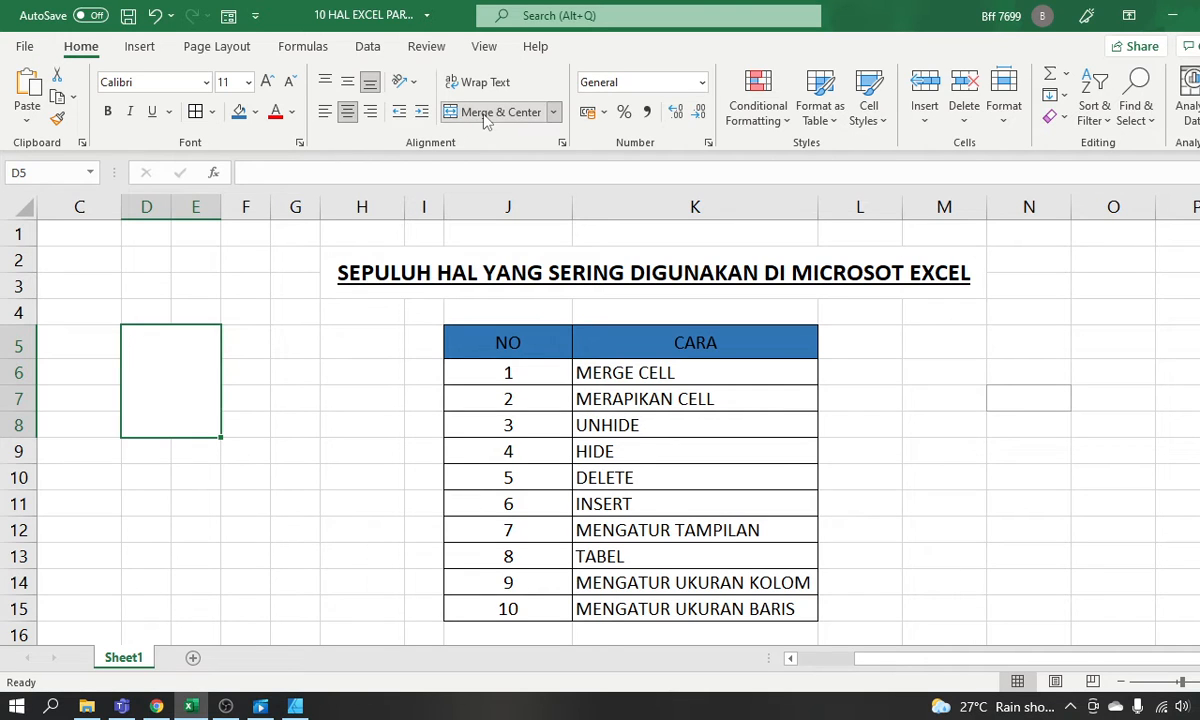
left_click(485, 114)
left_click(276, 332)
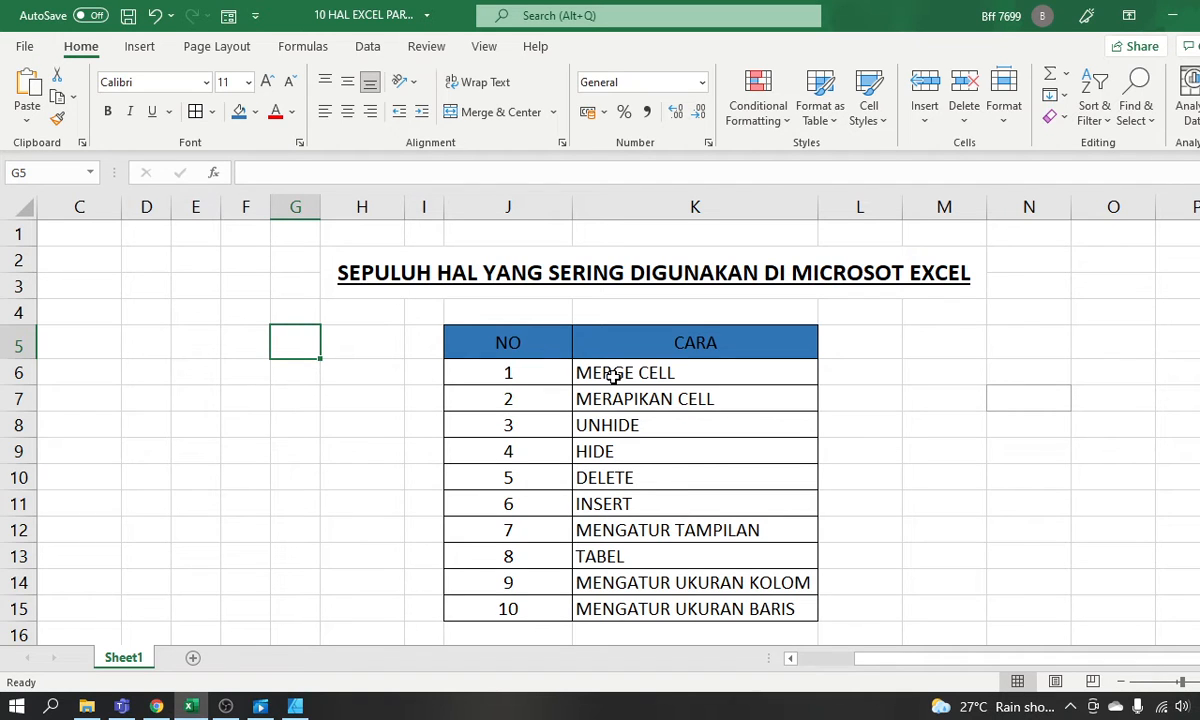
Widen column K slightly and enter the sample text "fgdfgdfgdfgdfgd" in cell D5.
mouse_move(817, 208)
left_mouse_down()
mouse_move(730, 215)
mouse_move(790, 200)
mouse_move(783, 207)
mouse_move(837, 207)
left_mouse_up()
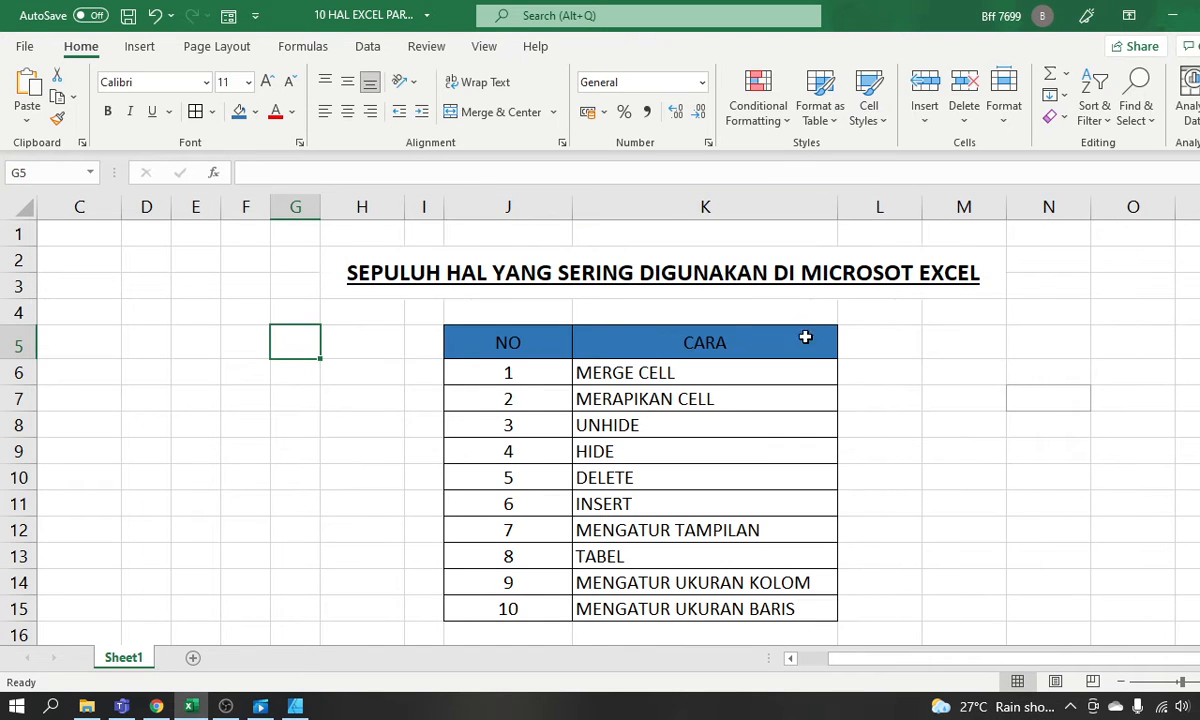
left_click(146, 340)
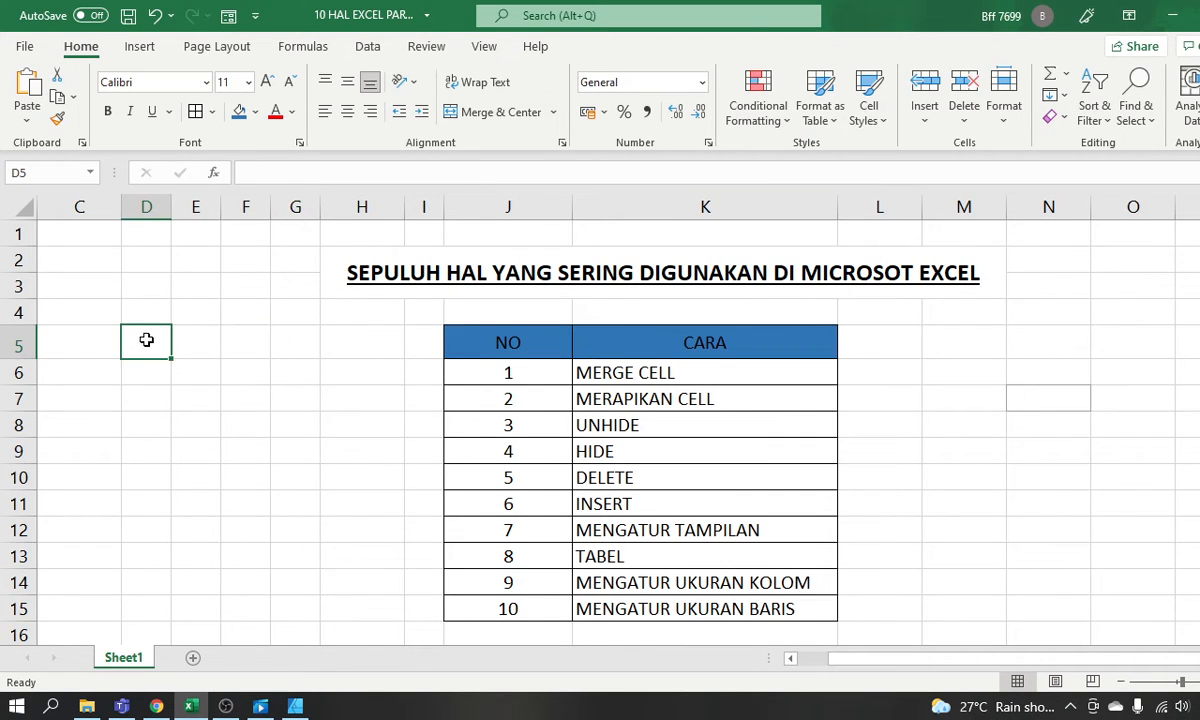
type("fgdfgdfgdfgdf")
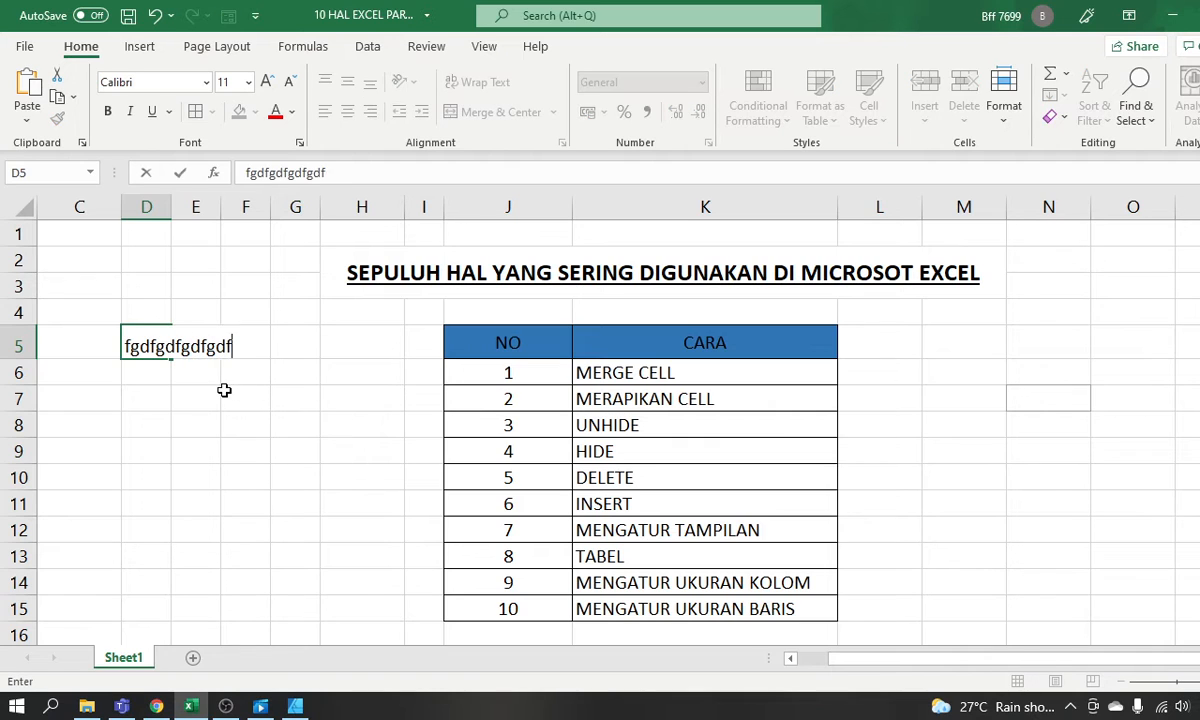
type("gd")
left_click(218, 393)
AutoFit the width of column D to the sample text in D5.
left_click(142, 344)
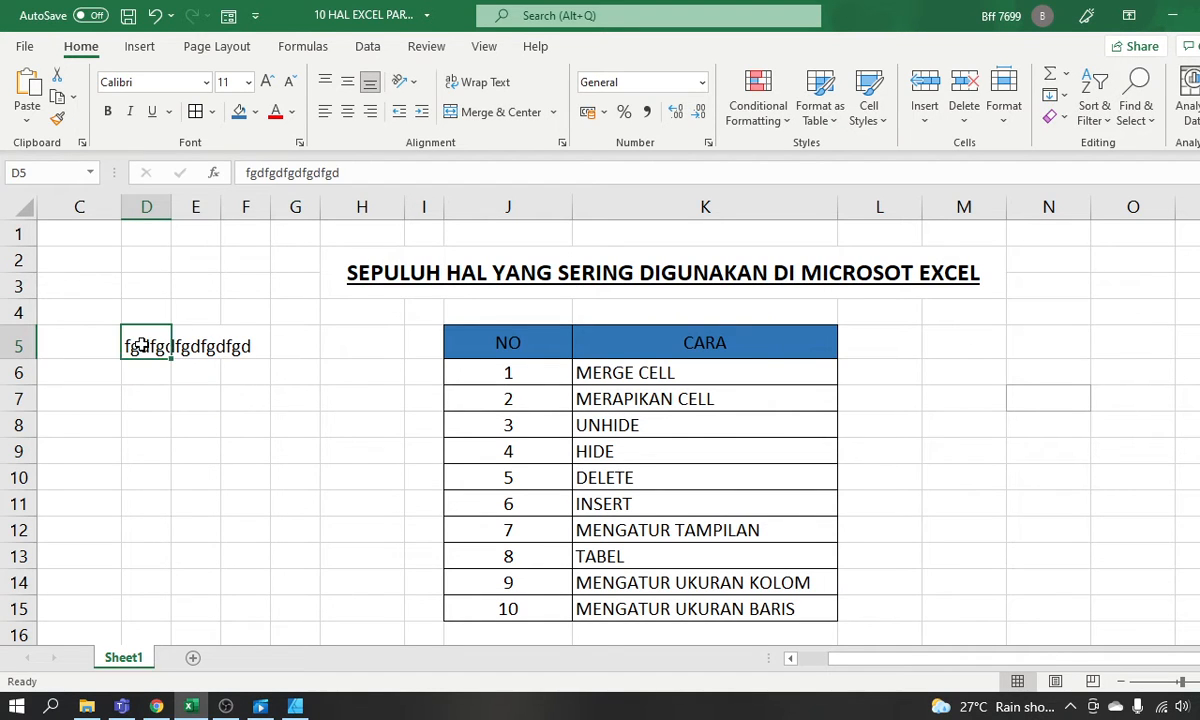
left_click(249, 340)
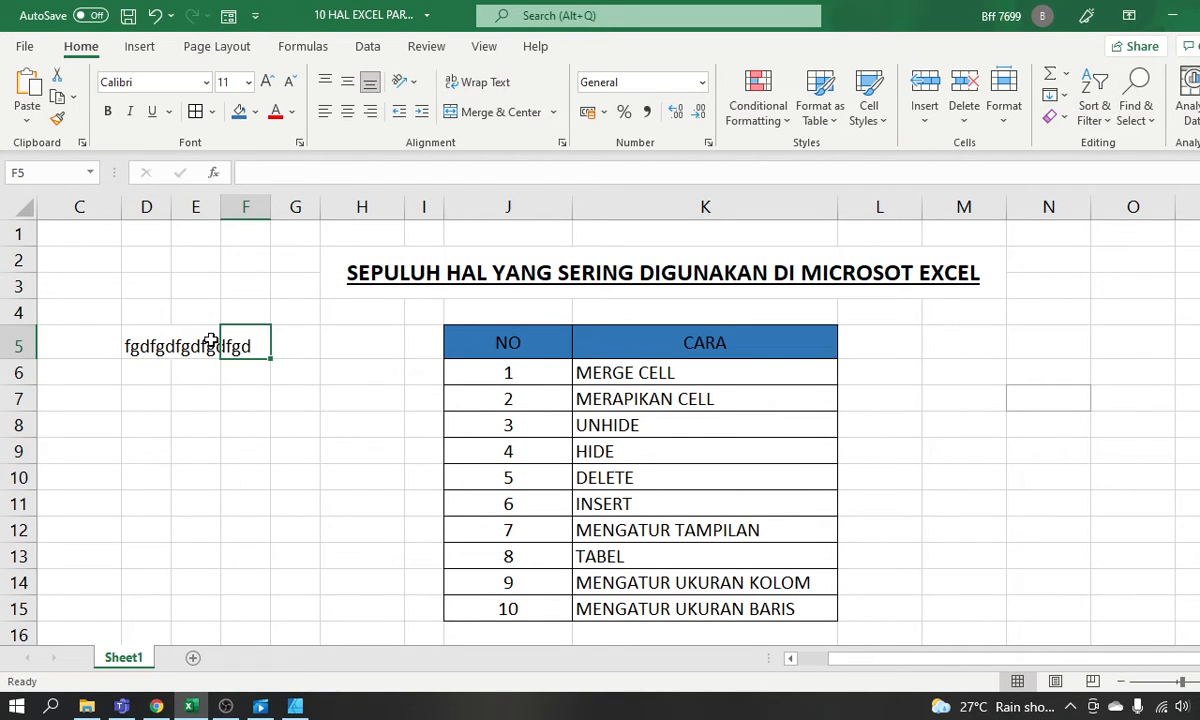
left_click(155, 340)
left_click(235, 340)
left_click(150, 343)
double_click(171, 206)
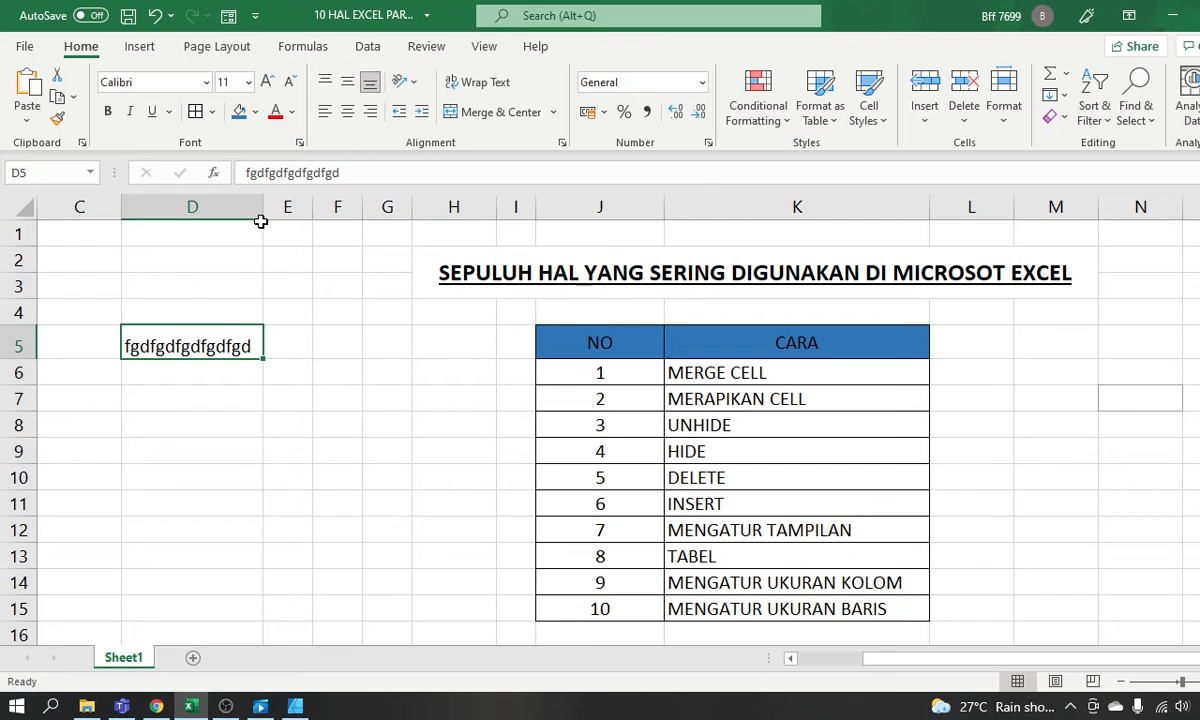
Narrow column D in two stages so that the text in D5 runs over into column E.
left_click_drag(254, 205, 224, 206)
left_click(250, 340)
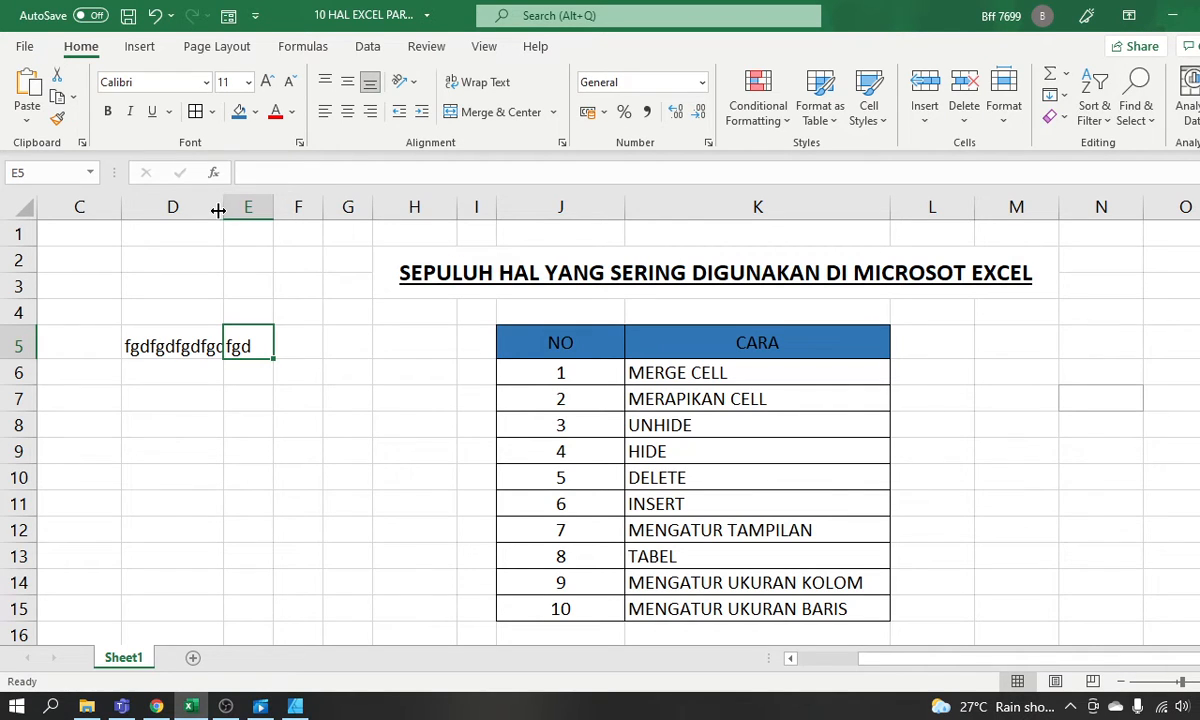
mouse_move(218, 210)
left_mouse_down()
mouse_move(287, 209)
mouse_move(169, 209)
mouse_move(211, 209)
left_mouse_up()
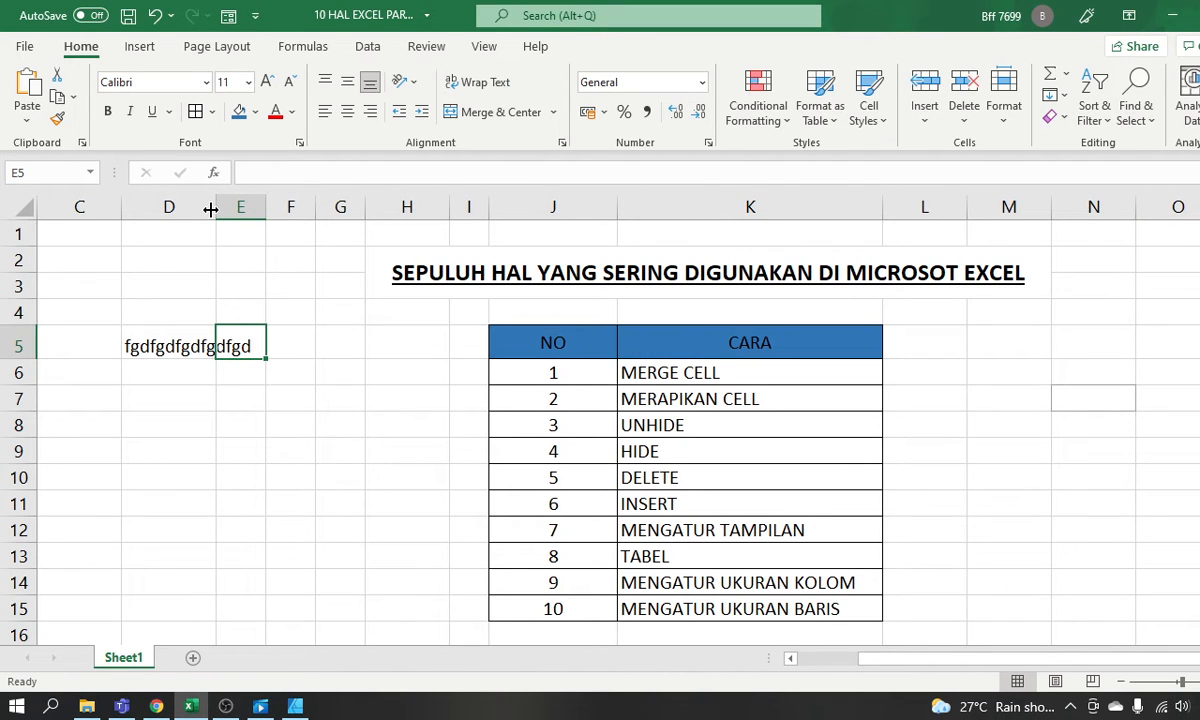
left_click(186, 309)
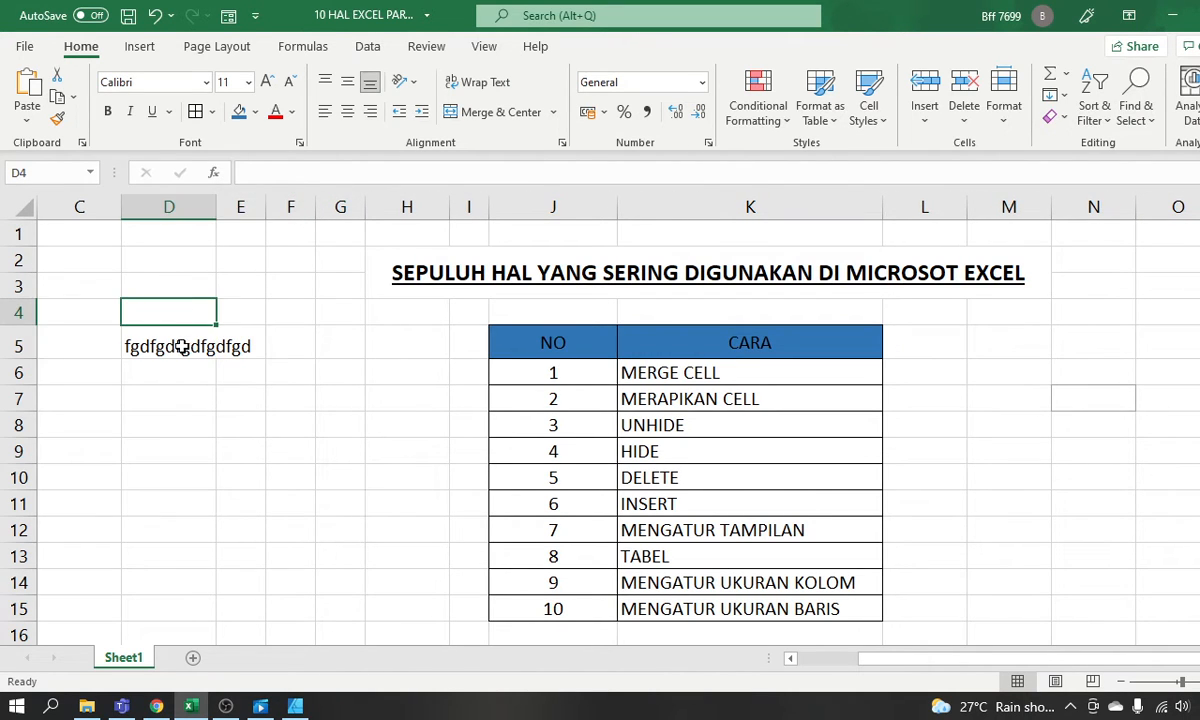
left_click(181, 346)
Resize columns C through G together to one equal width, trying a narrower setting before a wider one.
left_click_drag(83, 206, 321, 206)
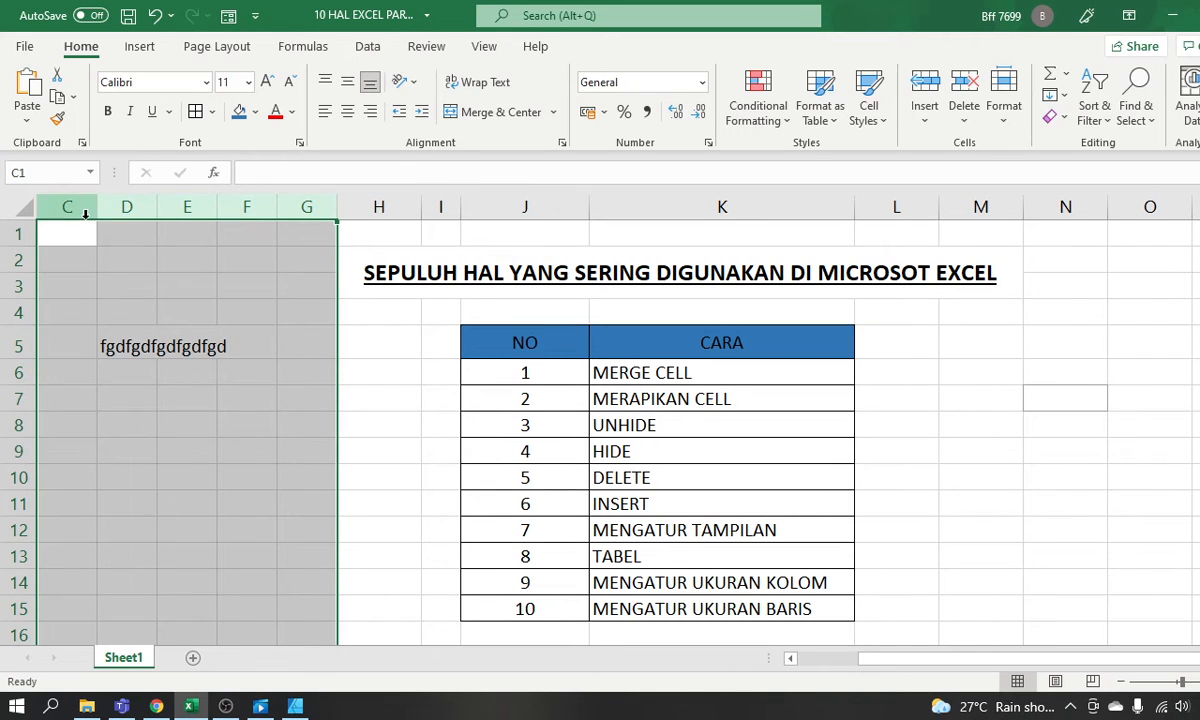
left_click_drag(340, 206, 321, 204)
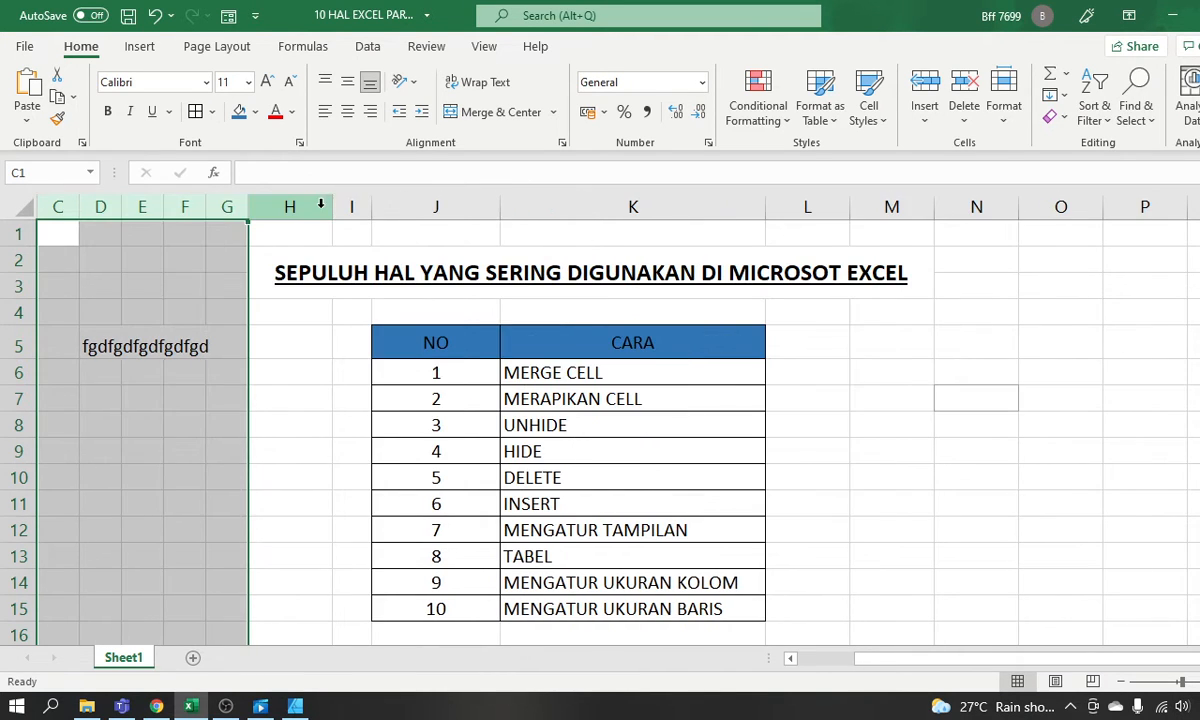
left_click_drag(247, 208, 288, 207)
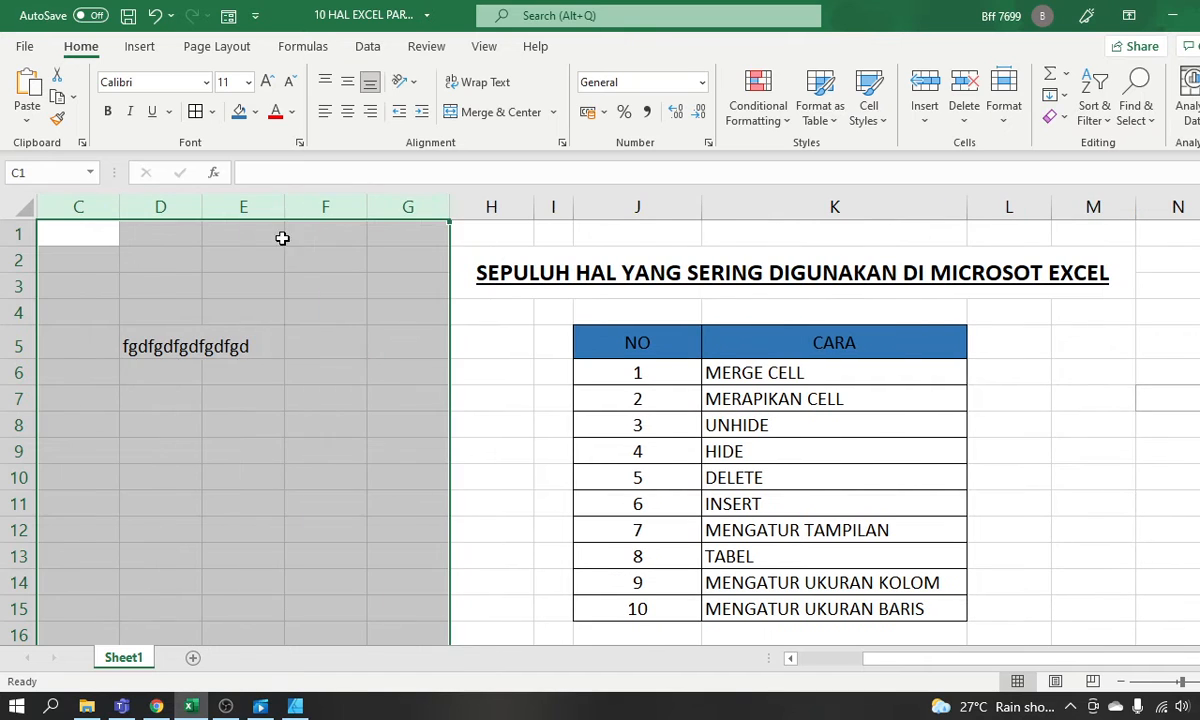
left_click(303, 268)
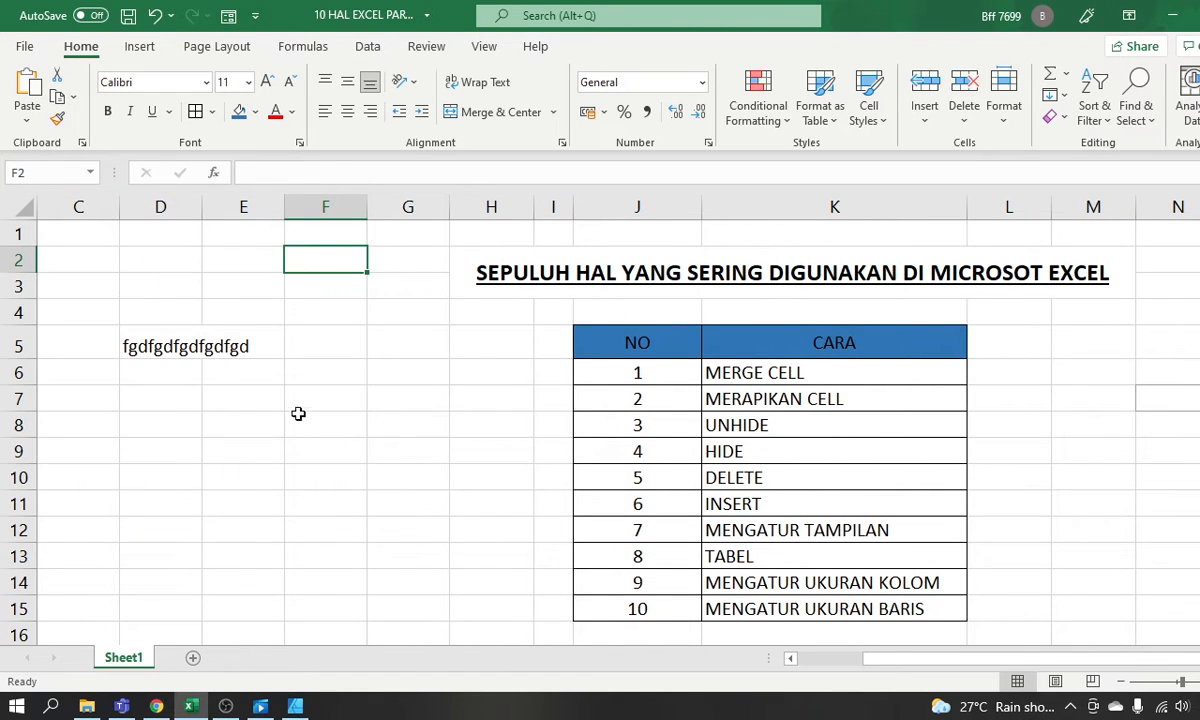
Increase the height of row 2 slightly.
left_click(157, 339)
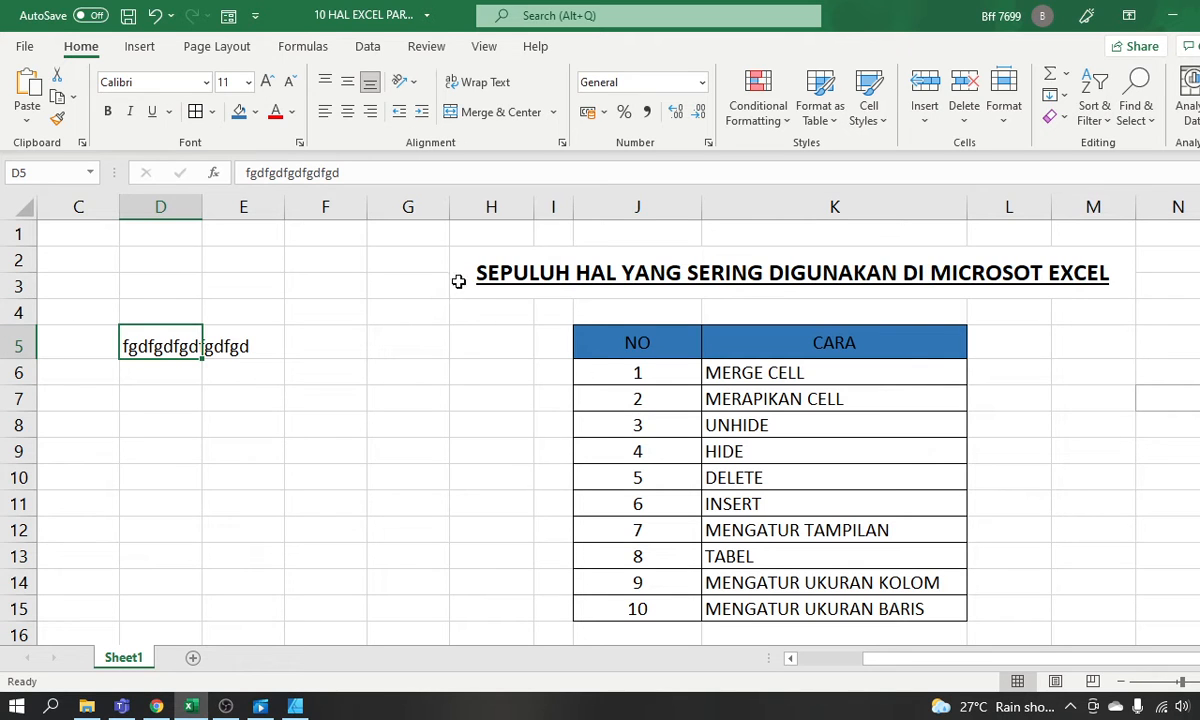
mouse_move(22, 270)
left_mouse_down()
mouse_move(20, 305)
mouse_move(19, 268)
mouse_move(19, 280)
left_mouse_up()
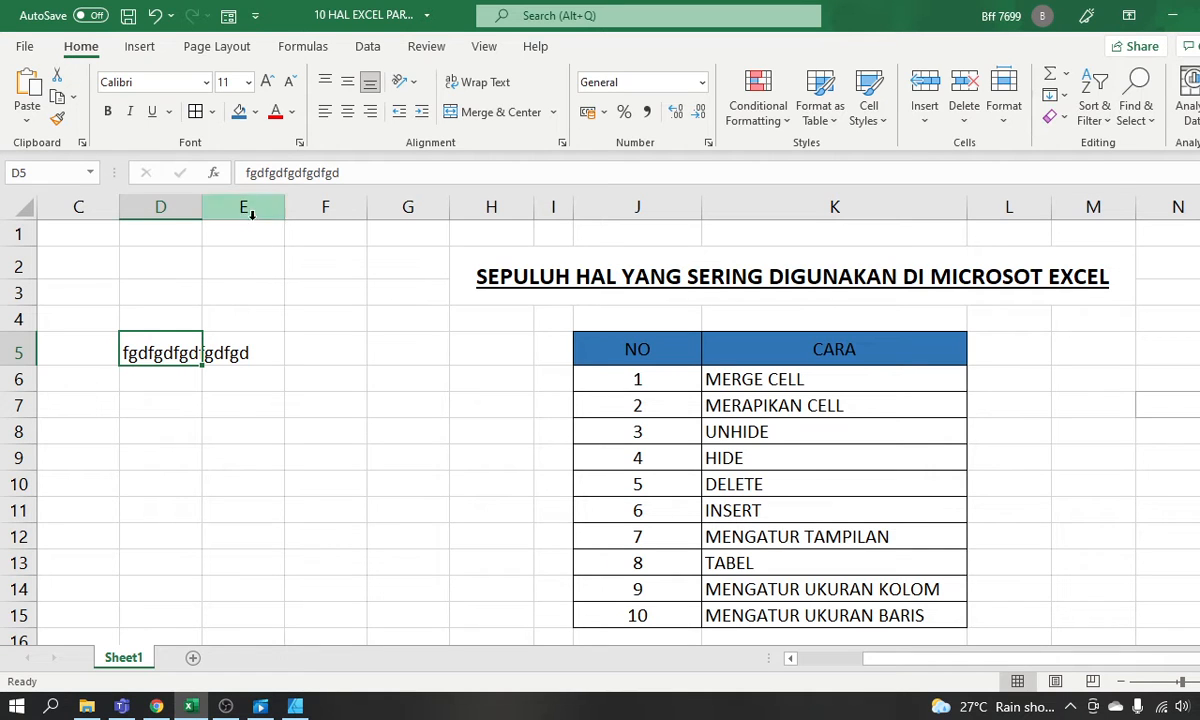
Hide column F and move the cell selection across the gap between columns E and G.
left_click(315, 206)
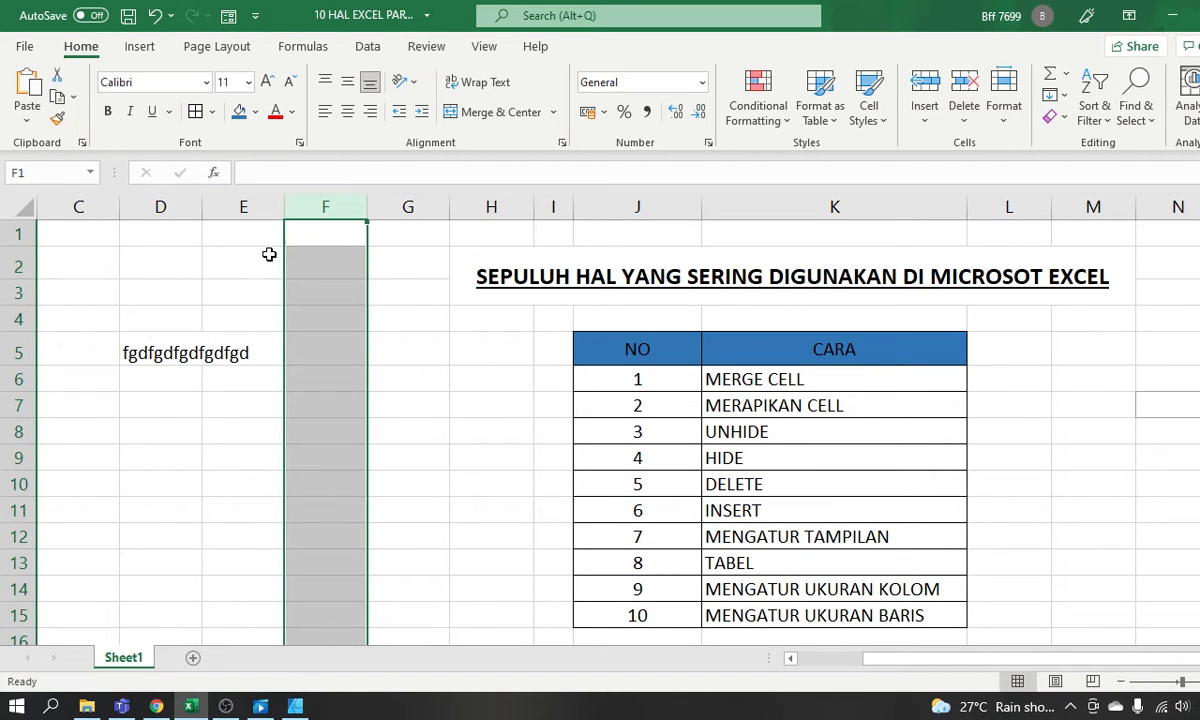
right_click(343, 206)
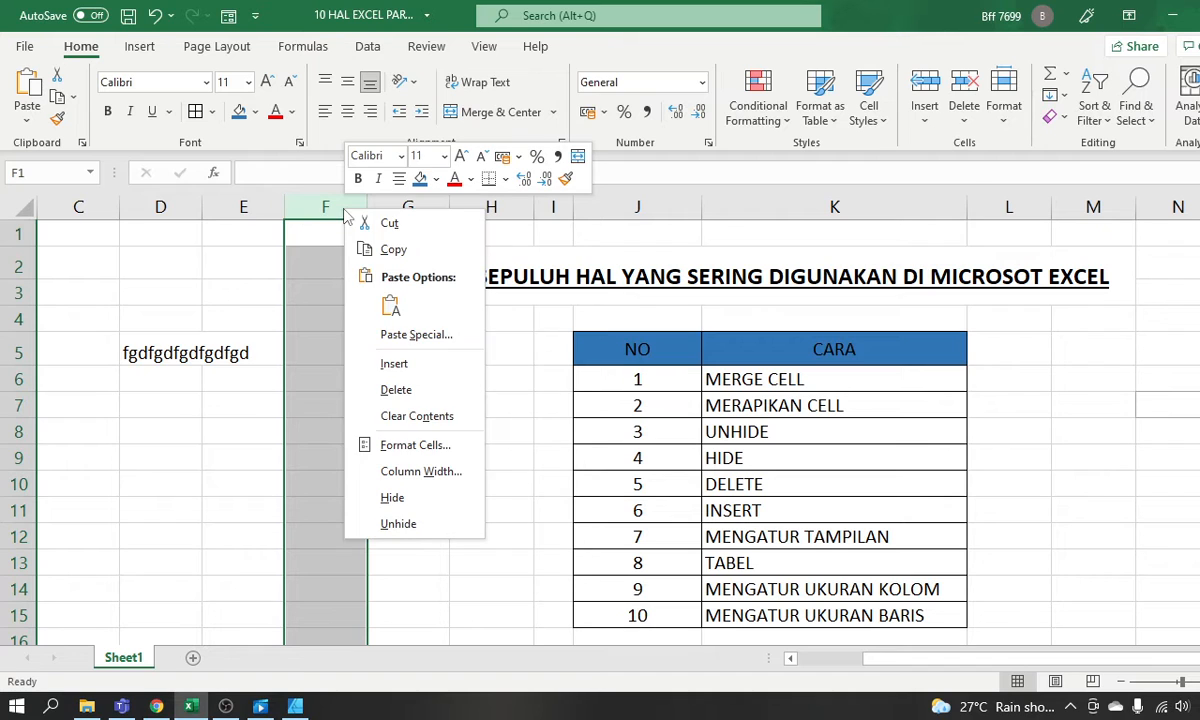
left_click(392, 497)
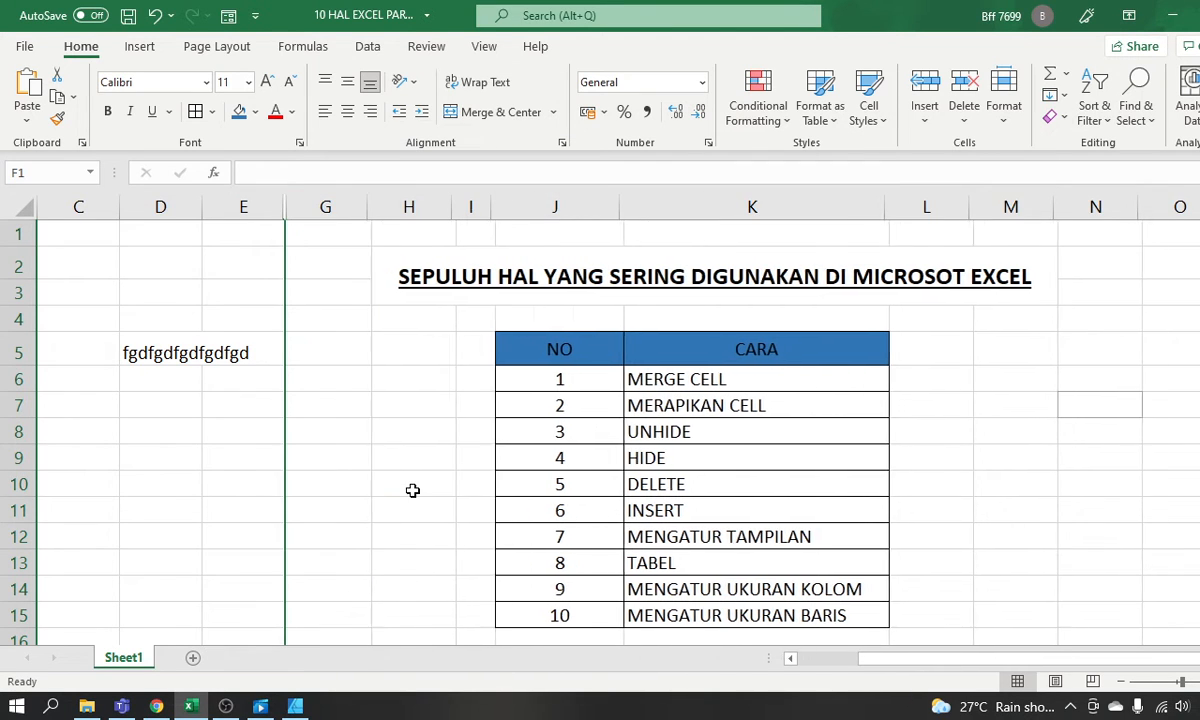
left_click(330, 347)
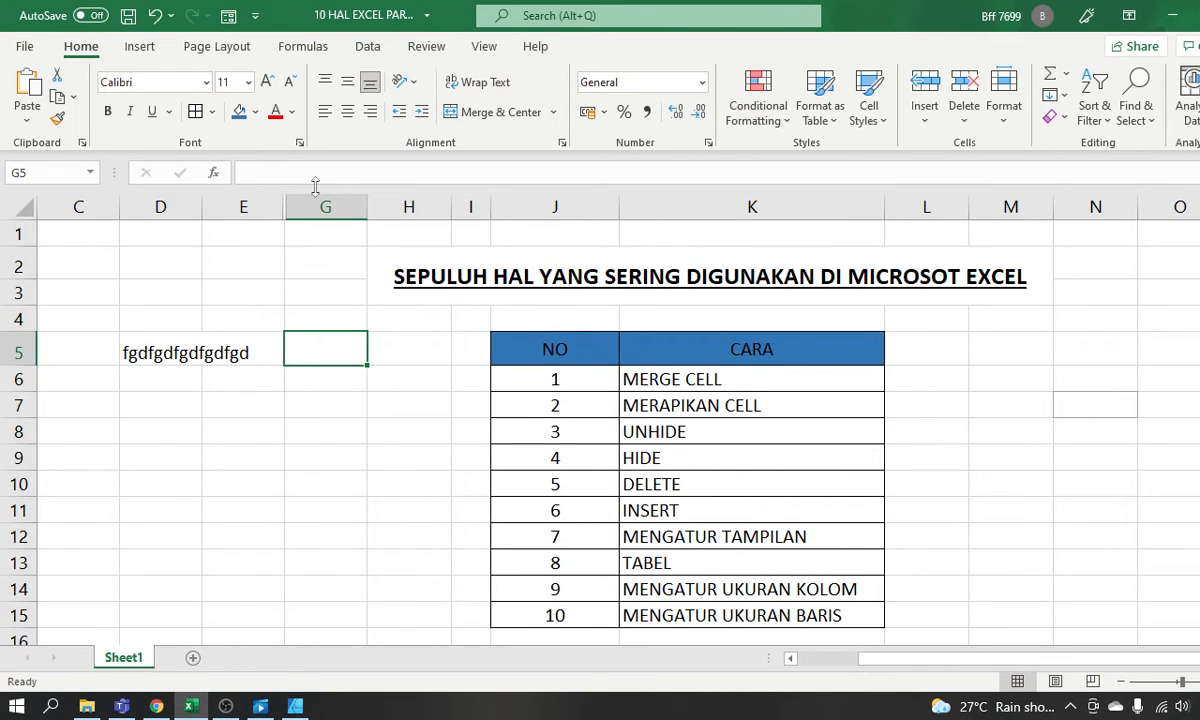
left_click(255, 236)
key("Right")
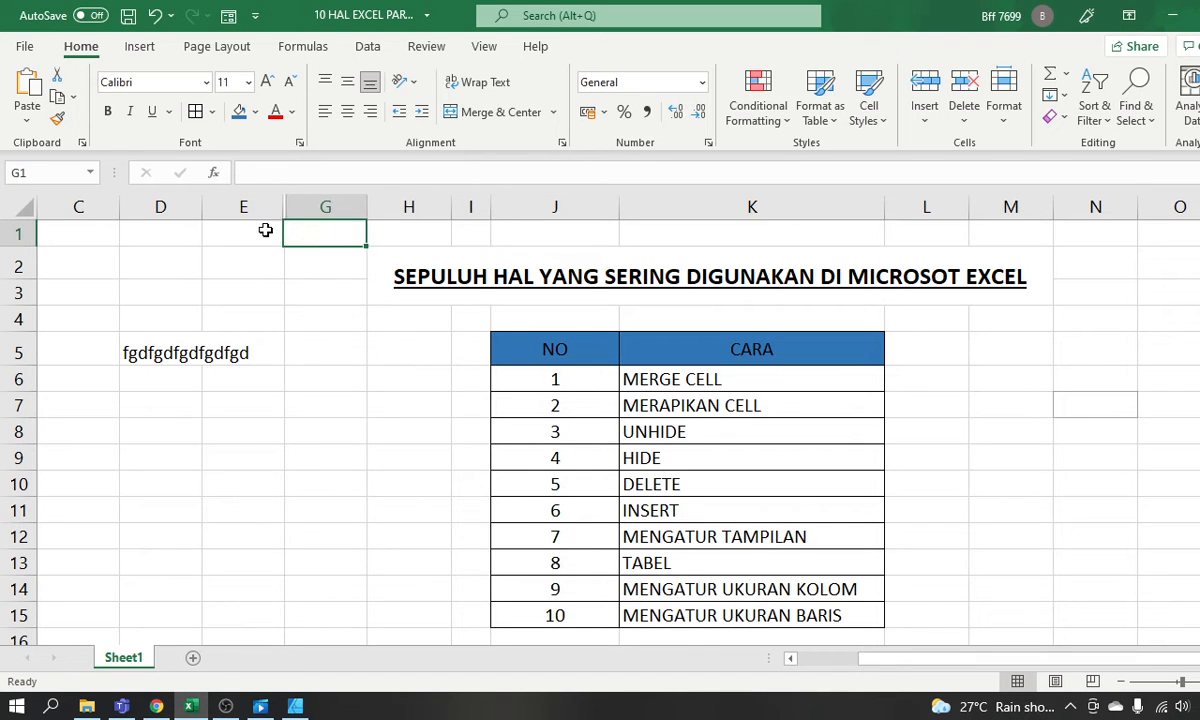
key("Down")
key("Down")
key("Down")
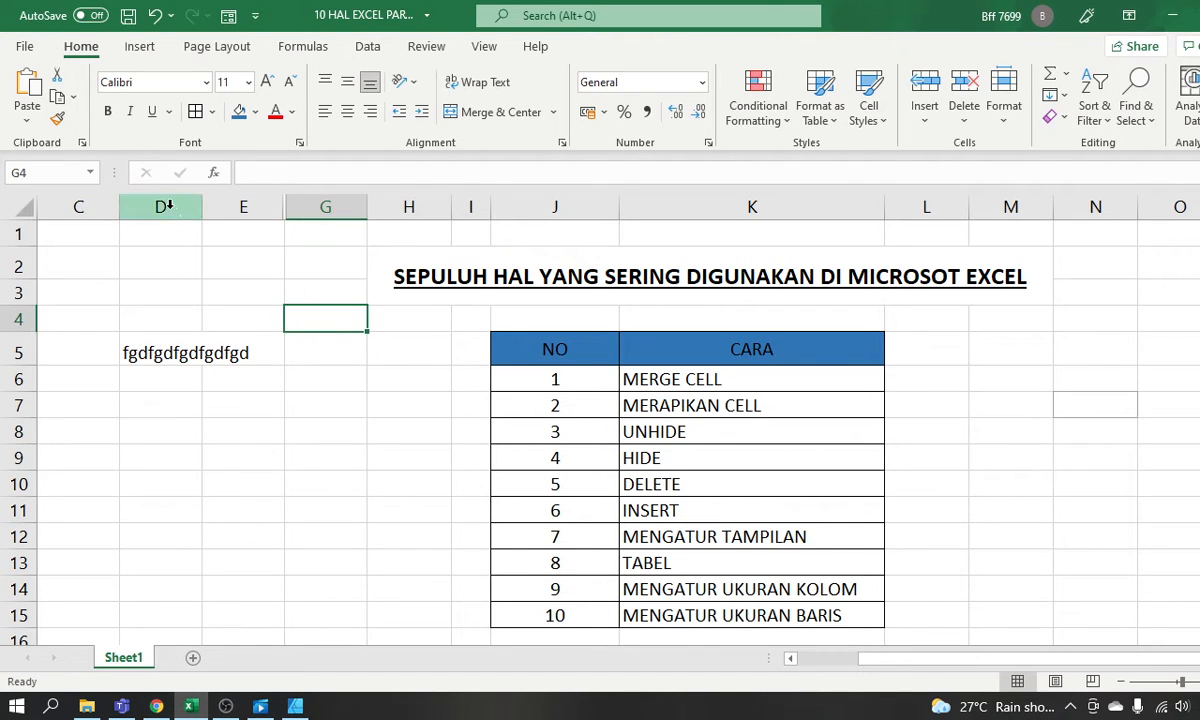
Hide columns D and E together.
left_click_drag(160, 206, 265, 210)
right_click(266, 216)
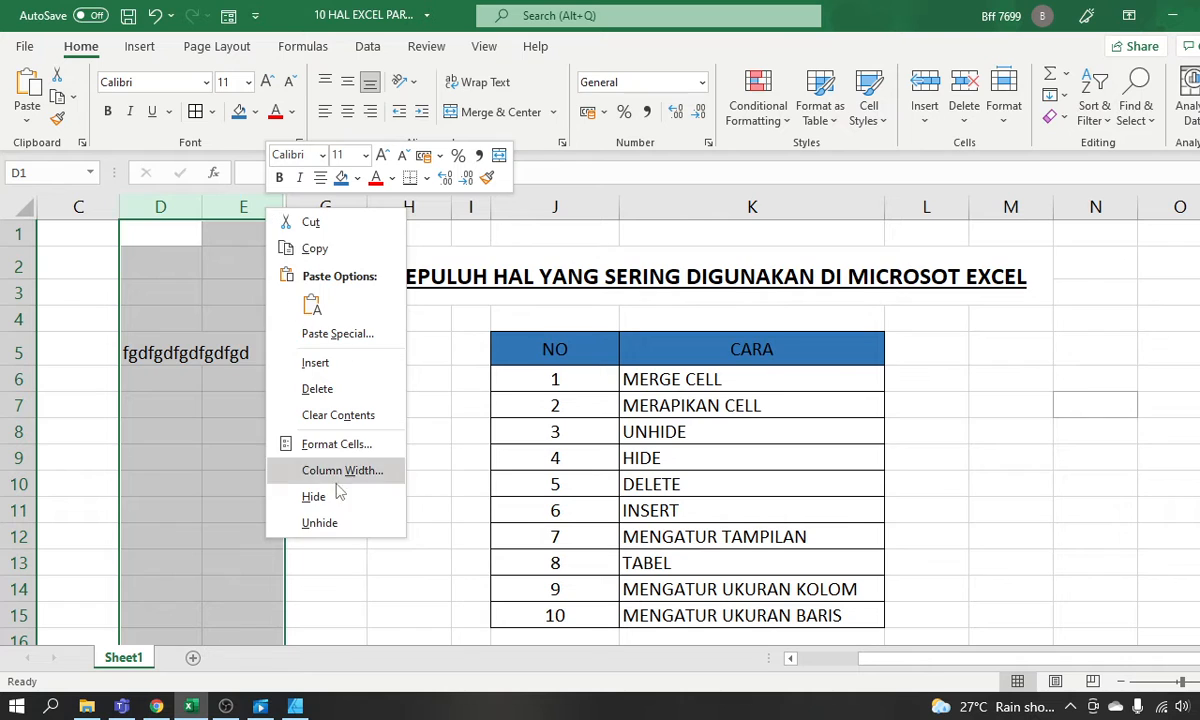
left_click(342, 514)
right_click(271, 199)
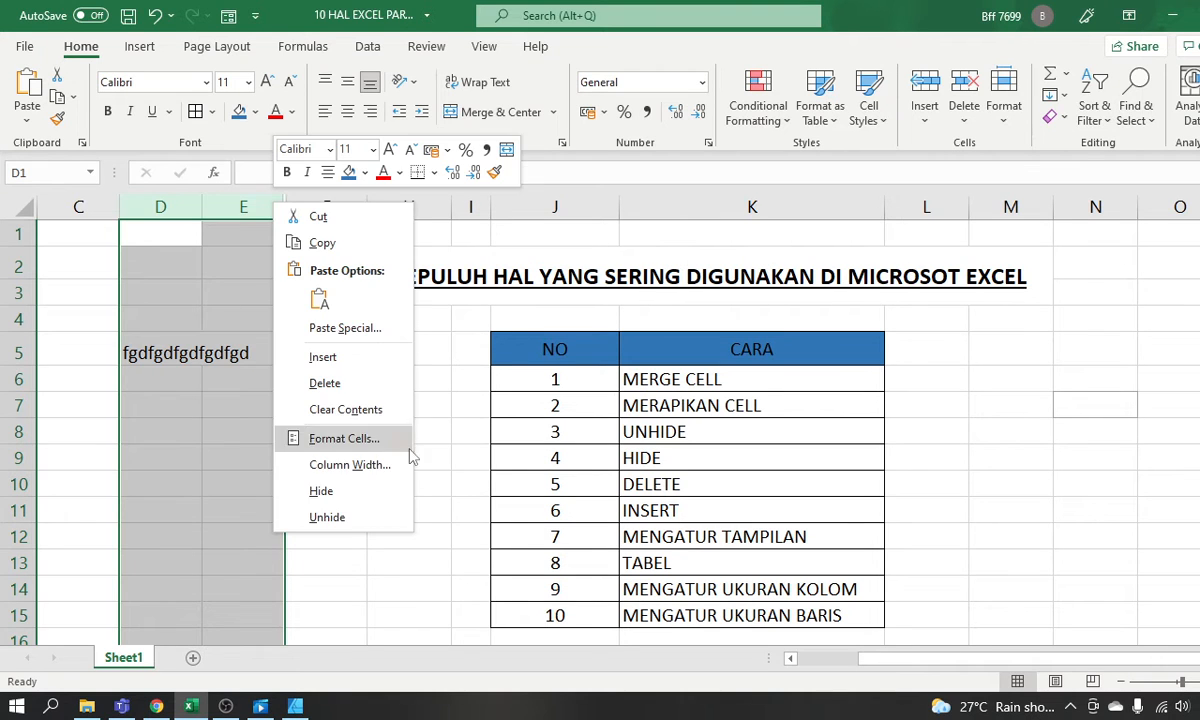
left_click(378, 490)
left_click(259, 435)
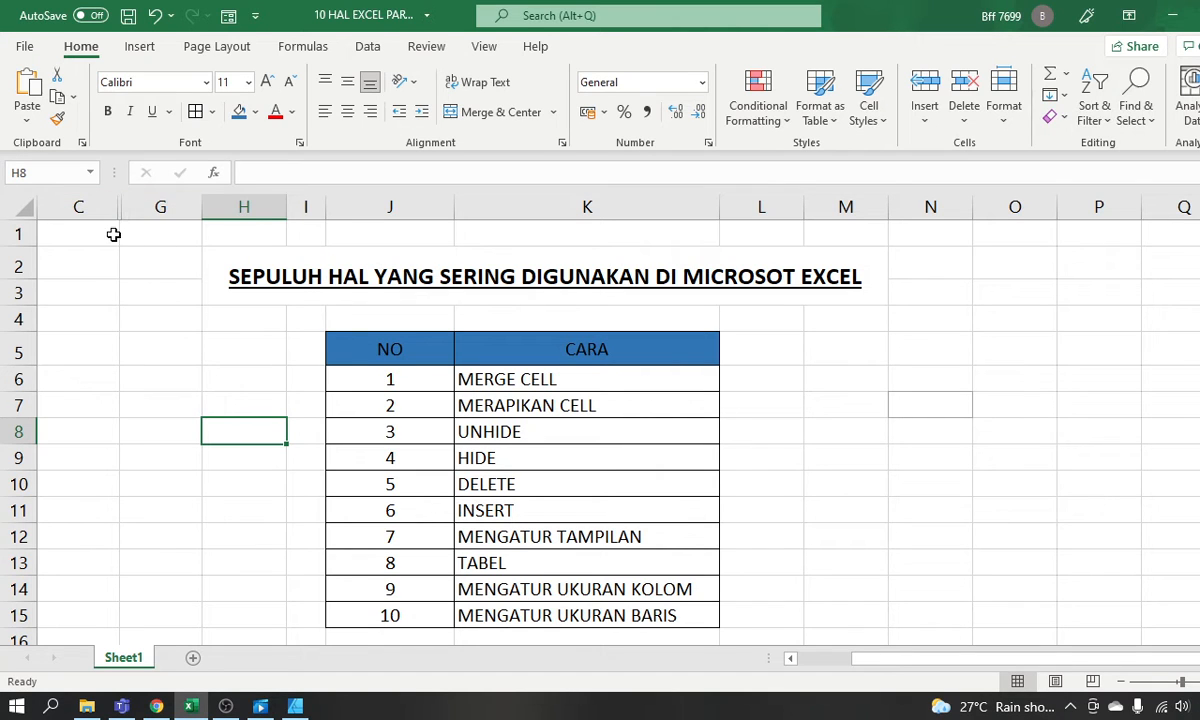
Unhide all hidden columns between C and G.
left_click_drag(90, 207, 145, 206)
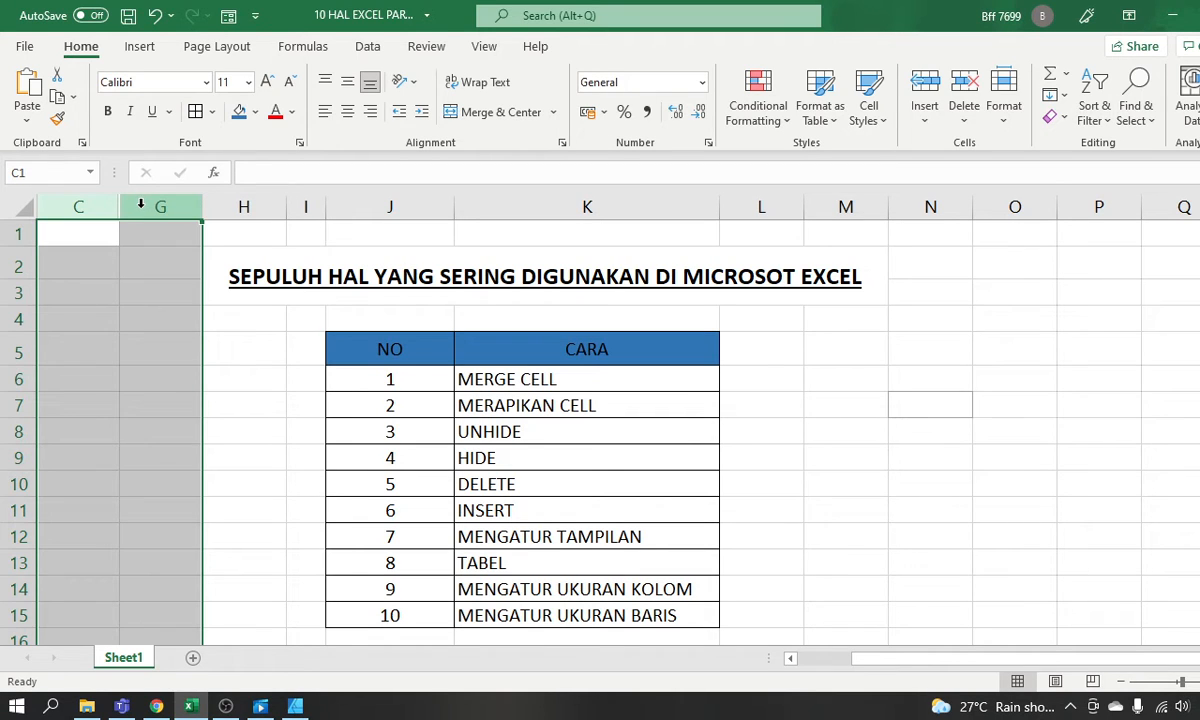
right_click(138, 205)
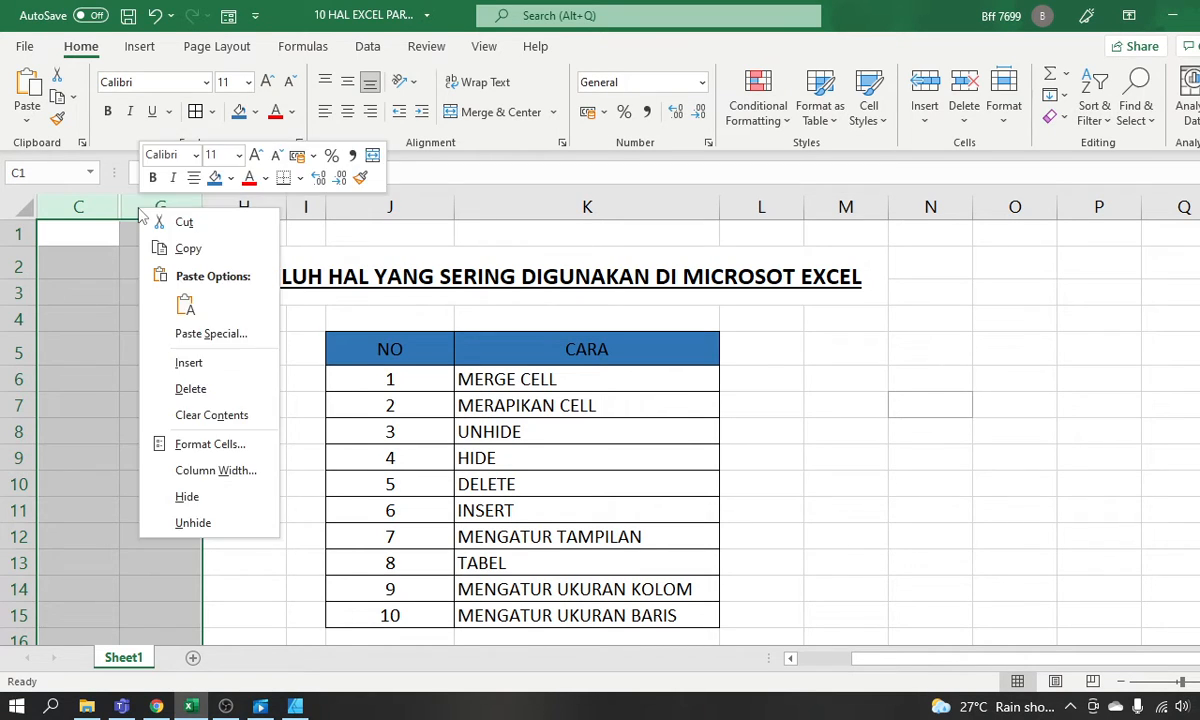
left_click(215, 522)
left_click(322, 481)
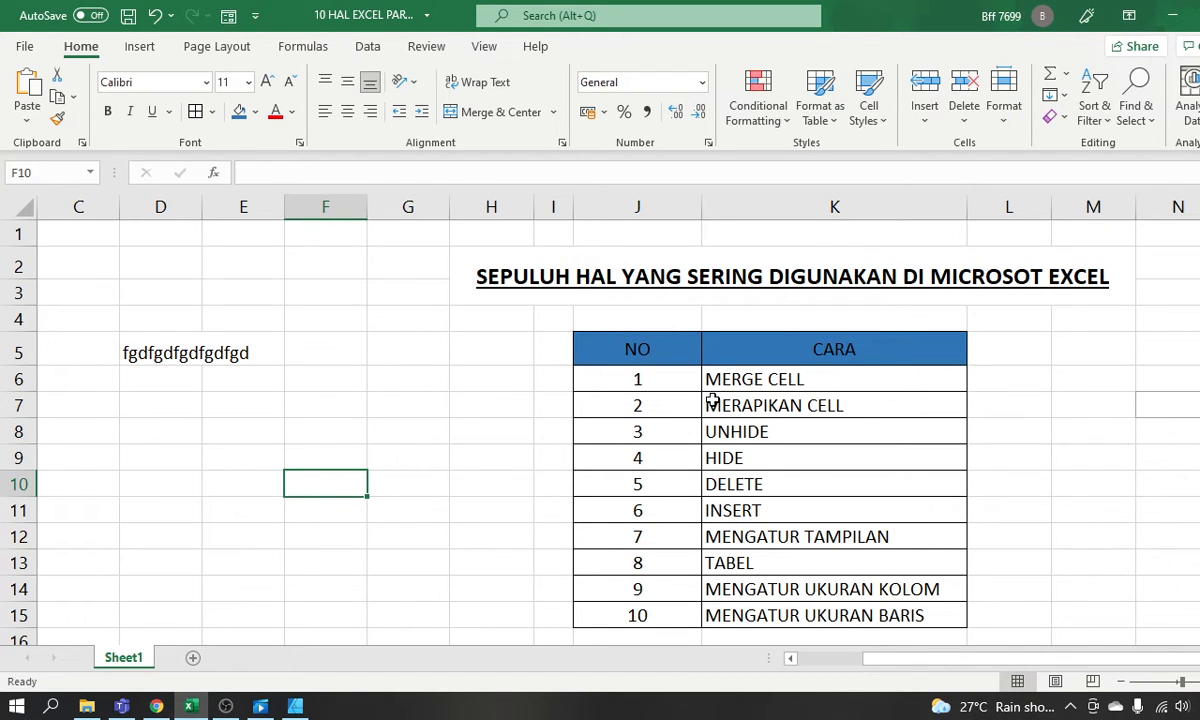
Delete the entire row 9, which holds the HIDE entry of the table.
left_click(657, 410)
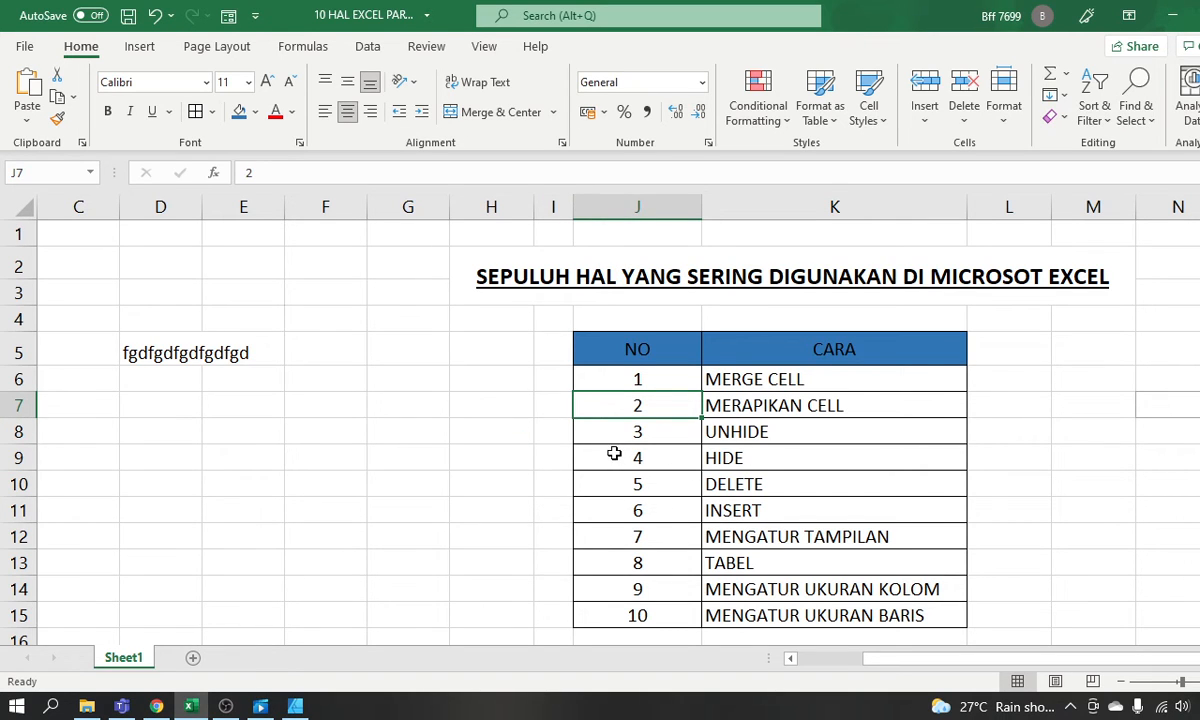
left_click(16, 457)
right_click(18, 460)
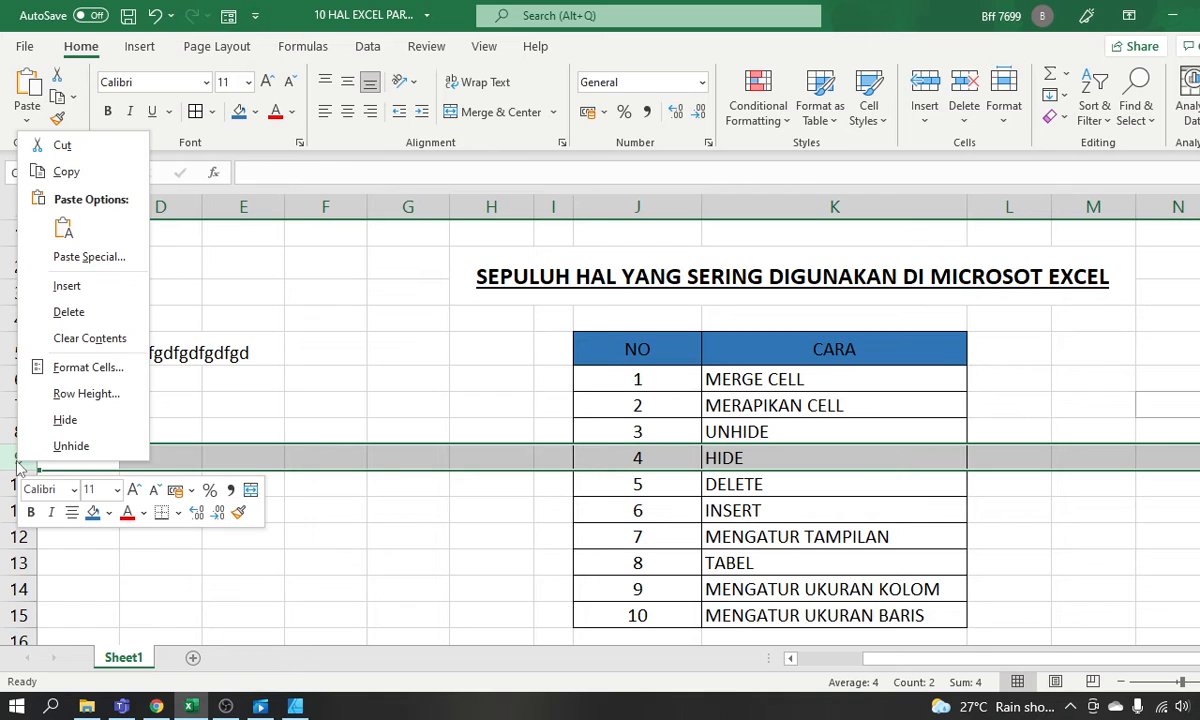
left_click(90, 312)
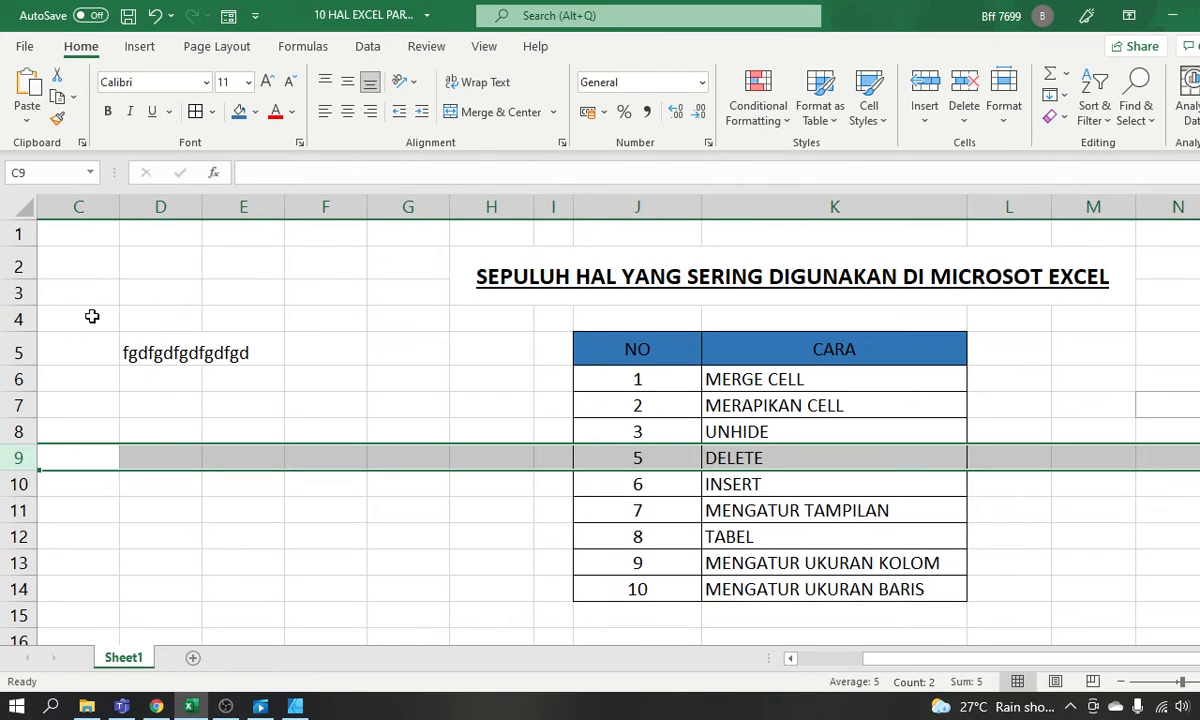
left_click(650, 430)
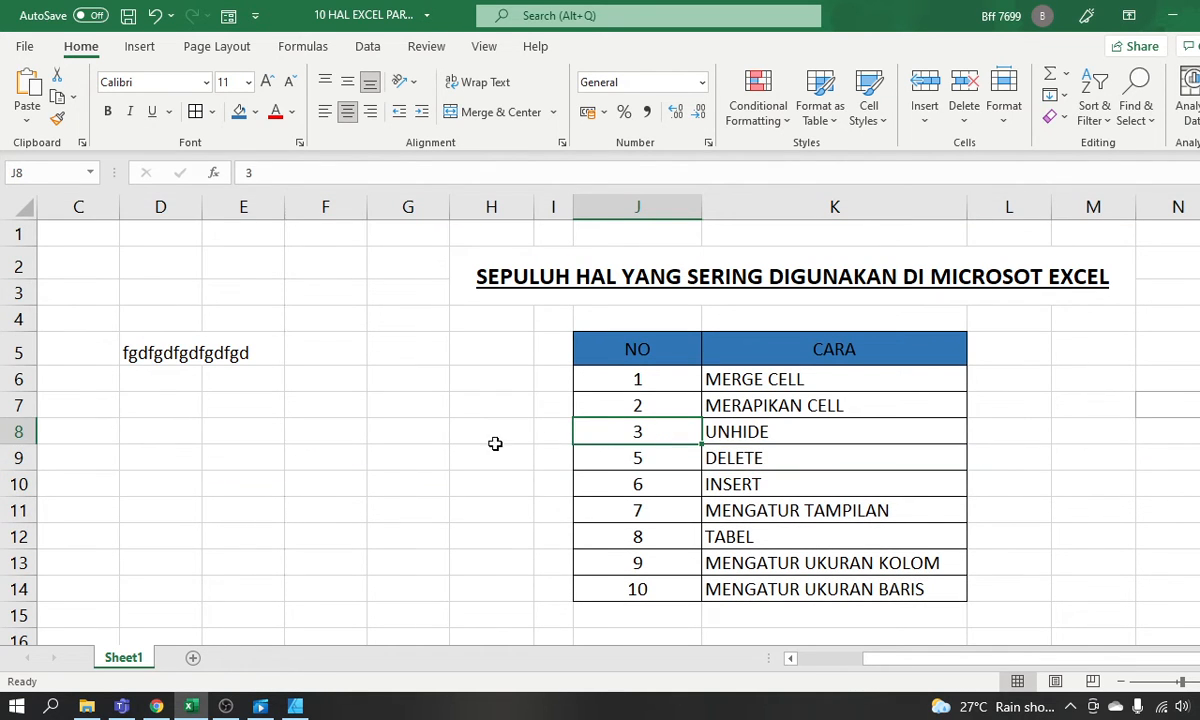
Insert a blank row above the UNHIDE entry in row 8.
left_click(18, 431)
right_click(18, 431)
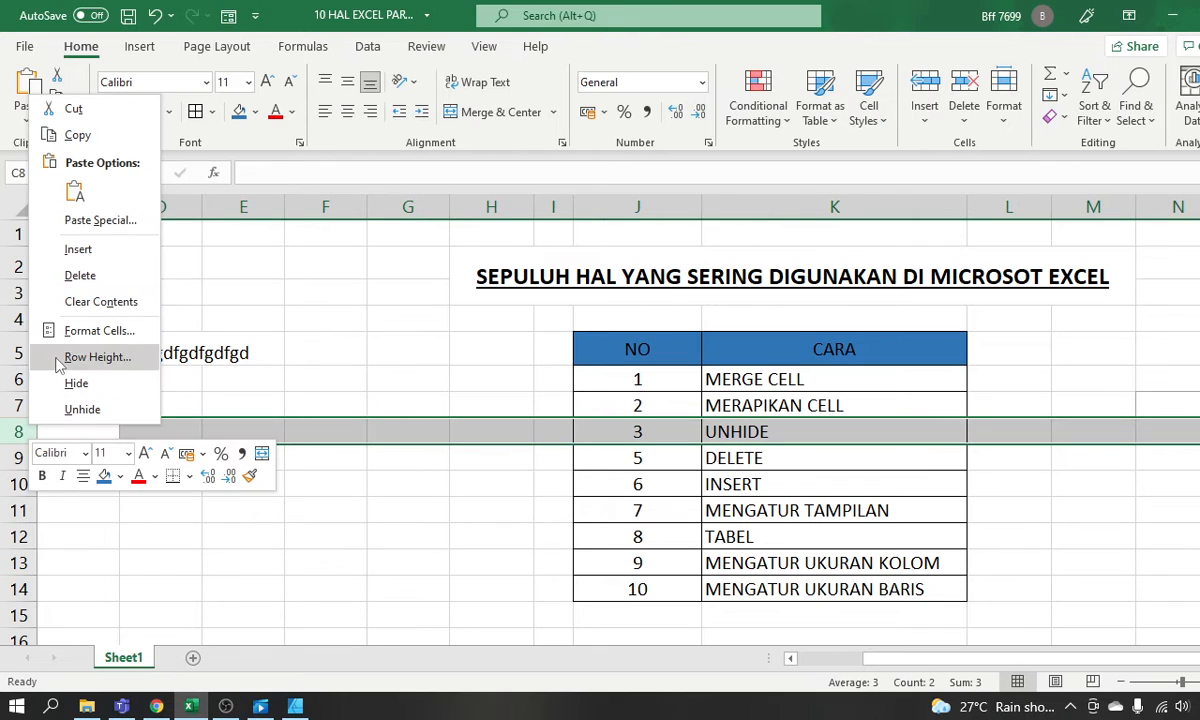
left_click(78, 249)
left_click(250, 560)
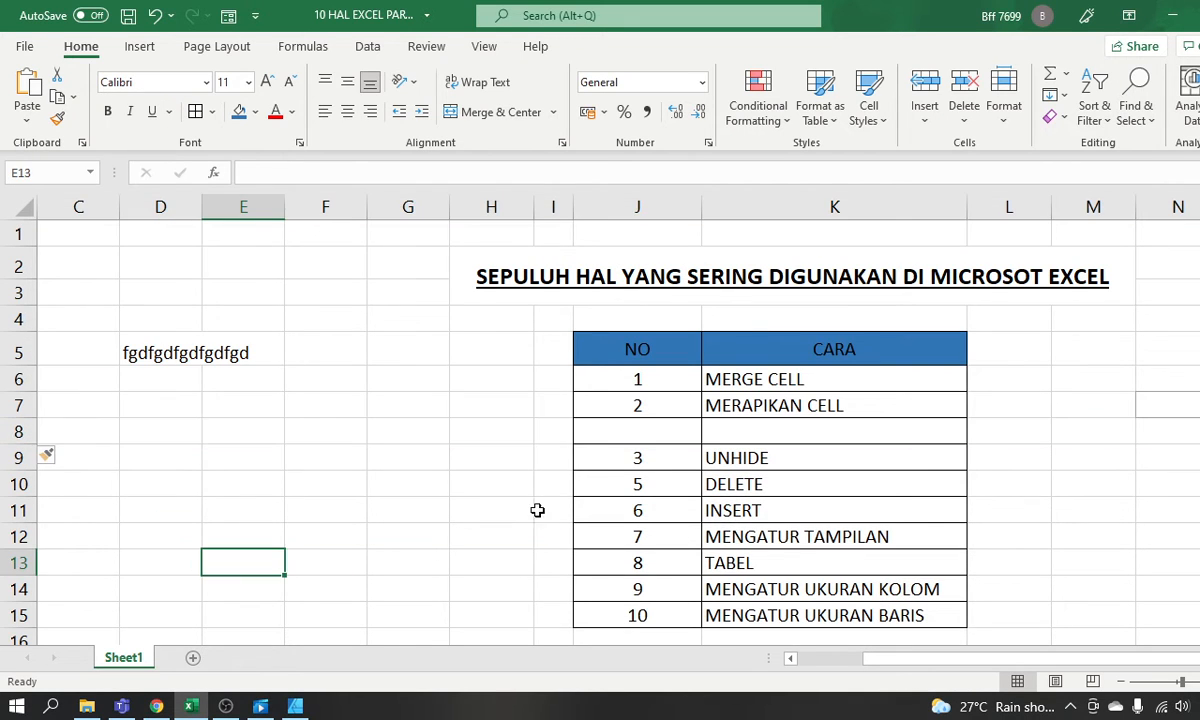
Fill the blank row 8 with number 3 in the NO column and HIDE in the CARA column.
left_click(668, 432)
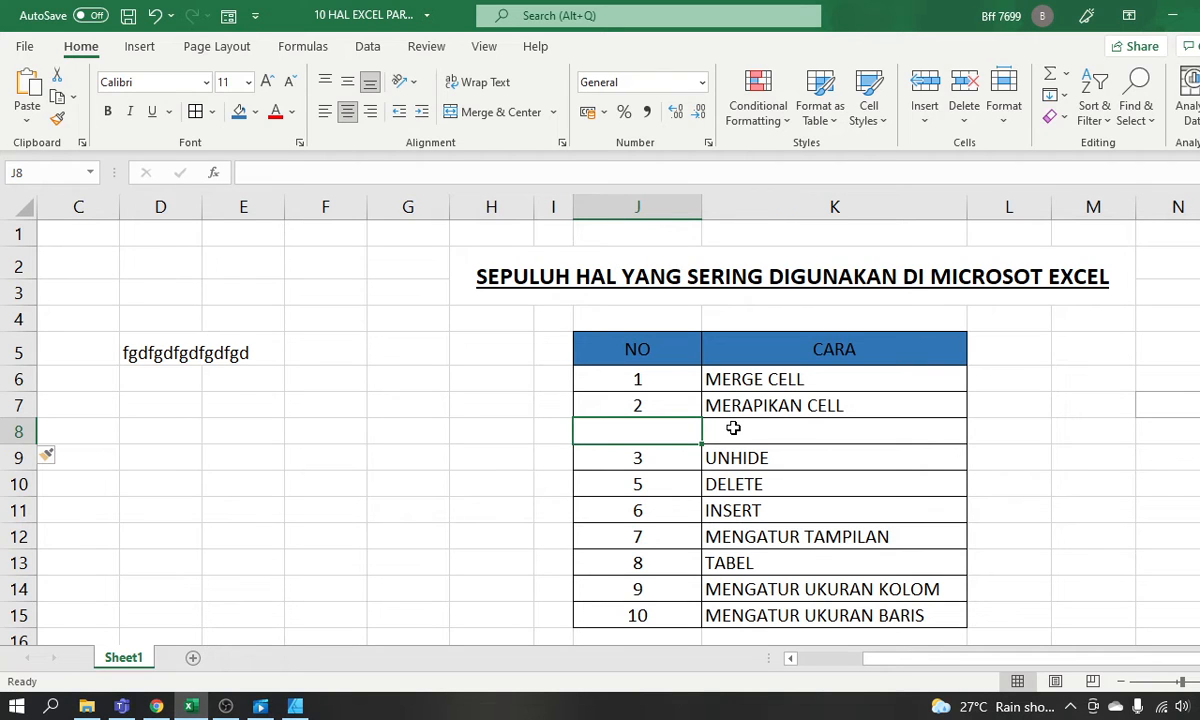
type("3")
left_click(735, 429)
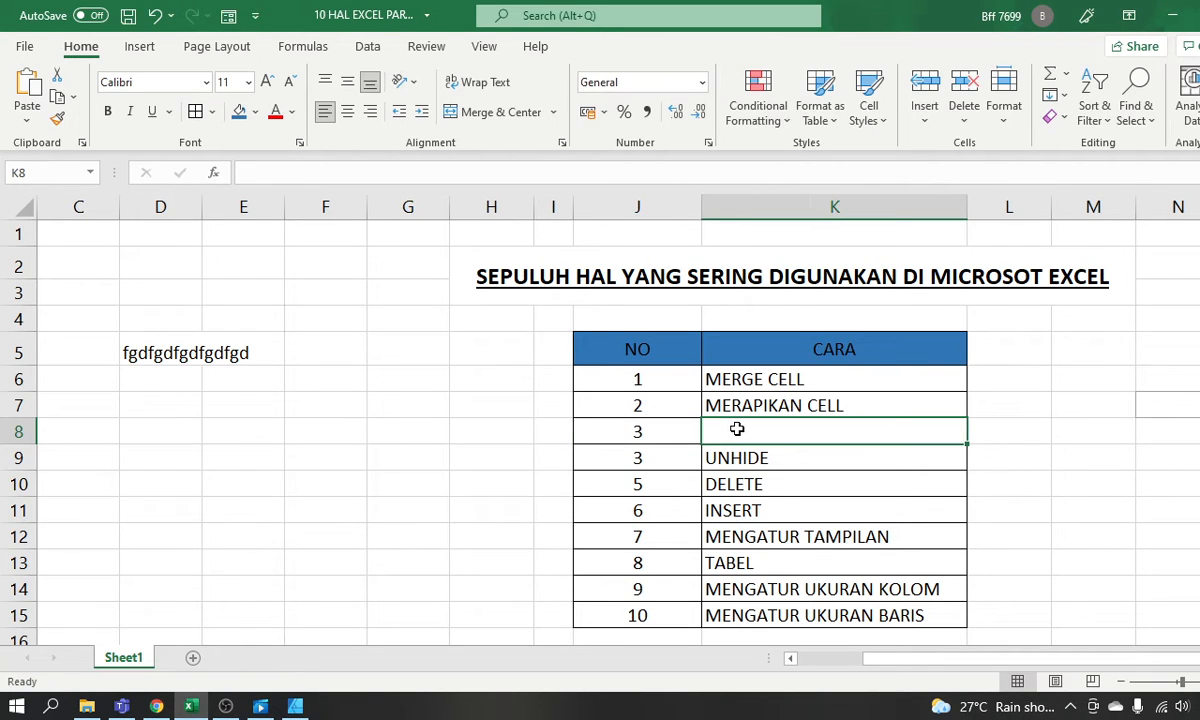
type("h")
key("BackSpace")
key("BackSpace")
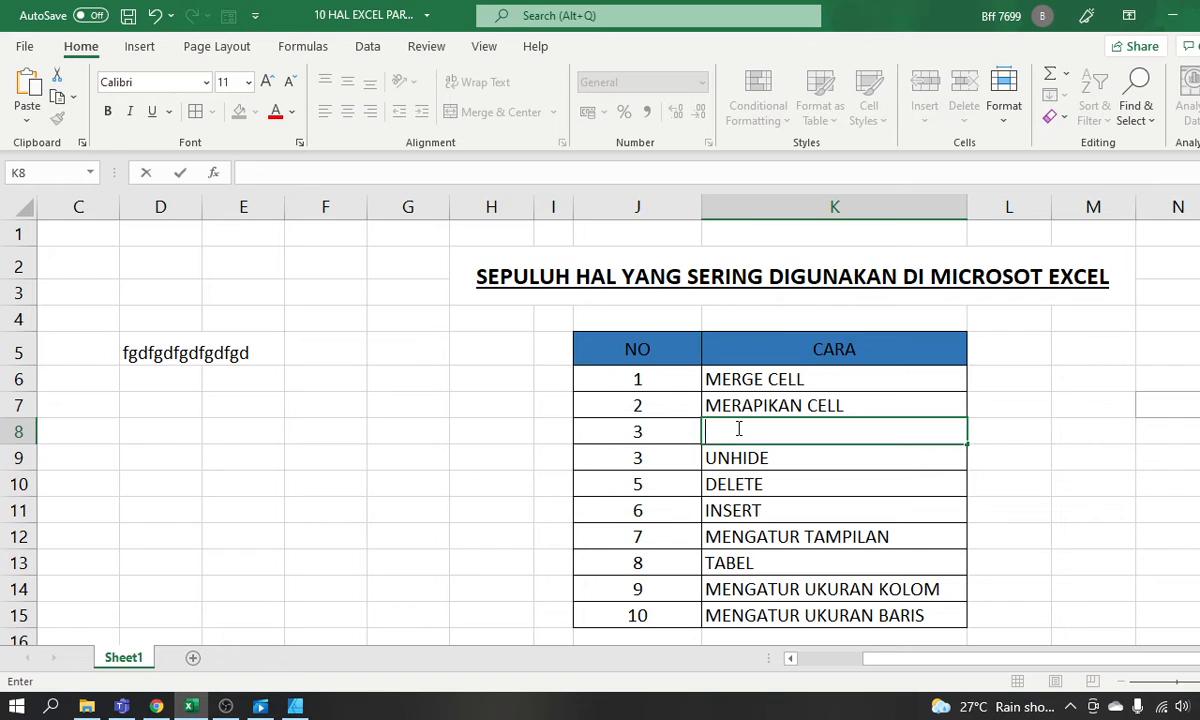
type("HIDE")
key("Return")
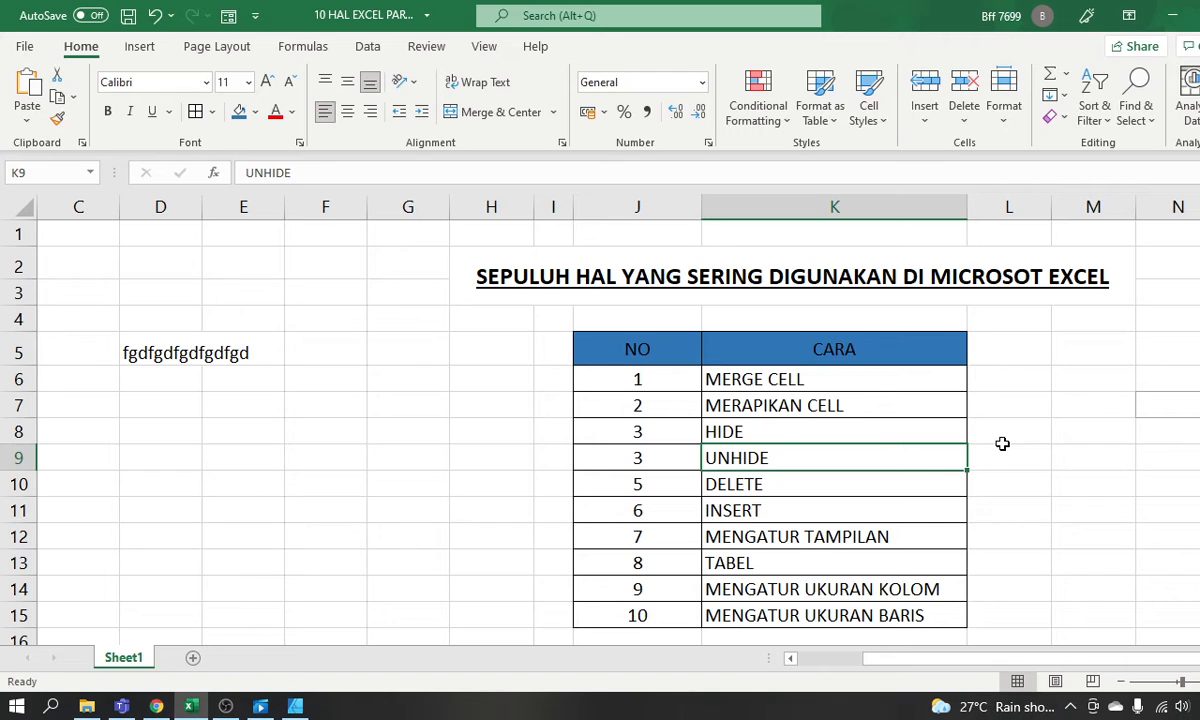
Cut the MERGE CELL row and insert it directly above the MENGATUR UKURAN KOLOM row.
left_click(773, 510)
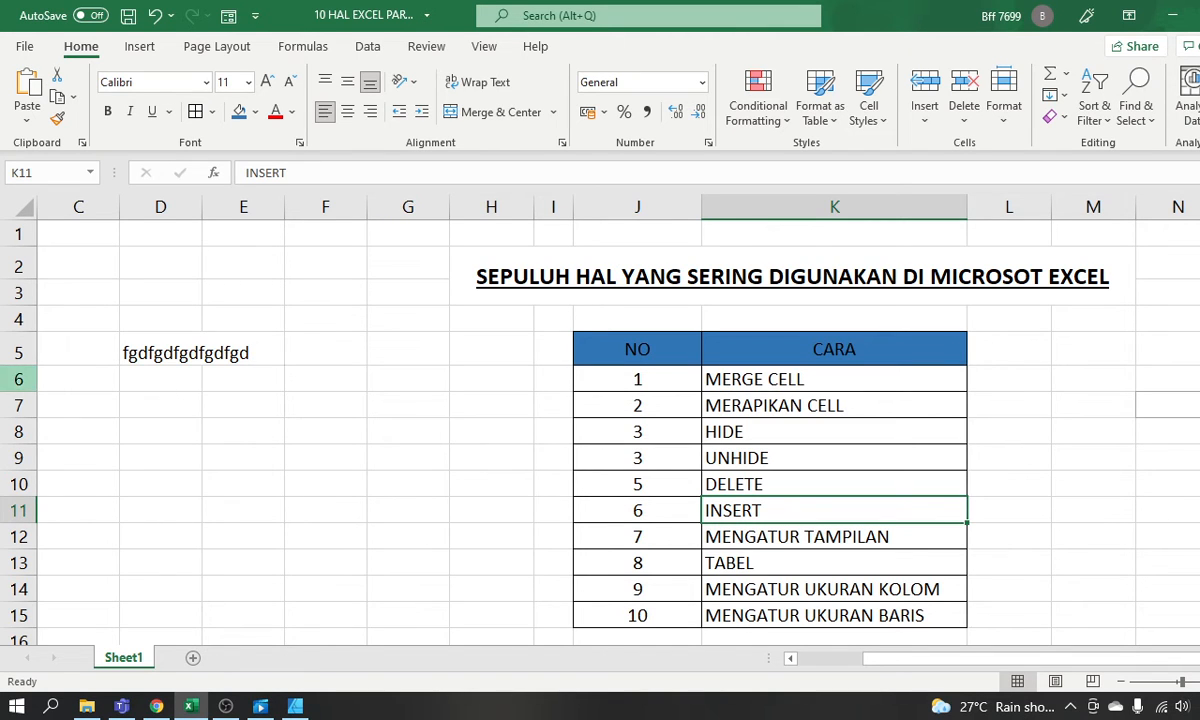
left_click(19, 379)
right_click(21, 379)
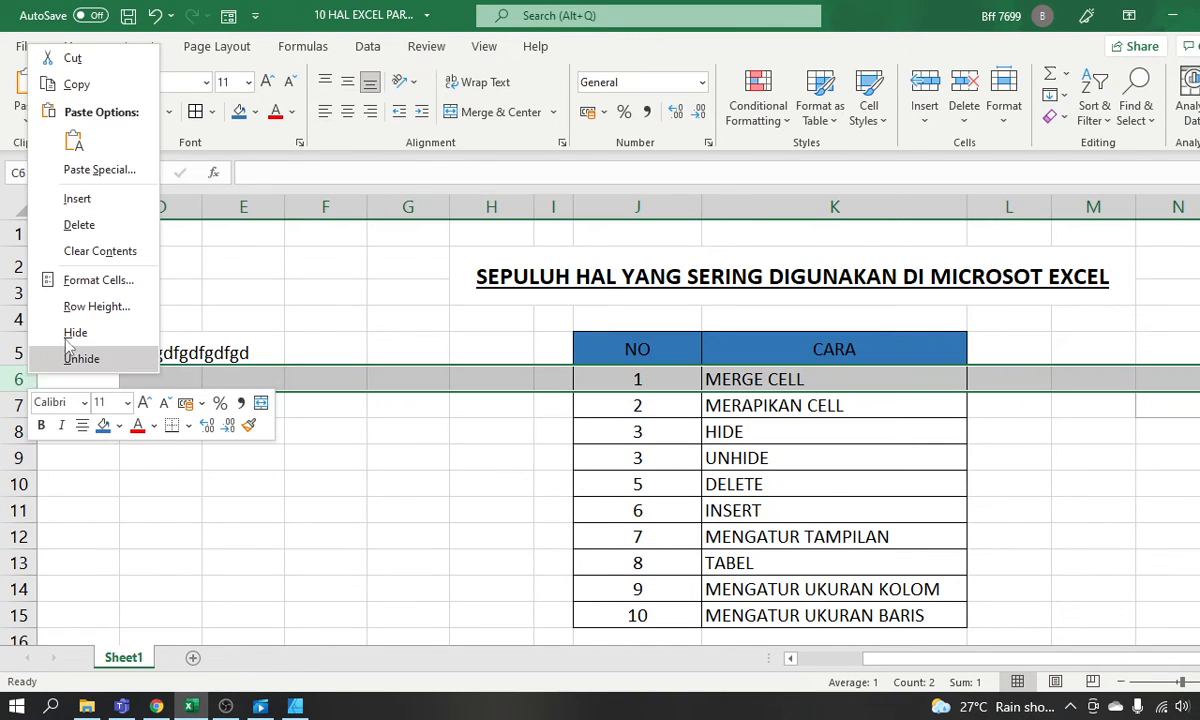
left_click(89, 80)
left_click(12, 405)
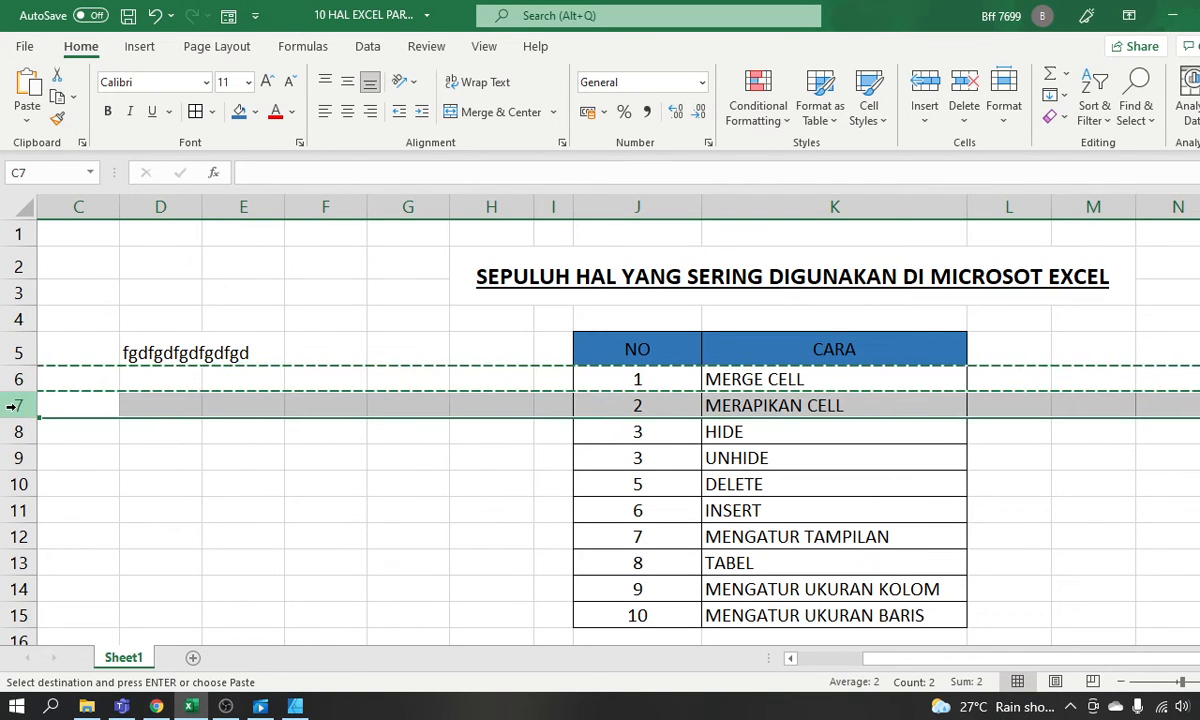
right_click(12, 405)
key("Escape")
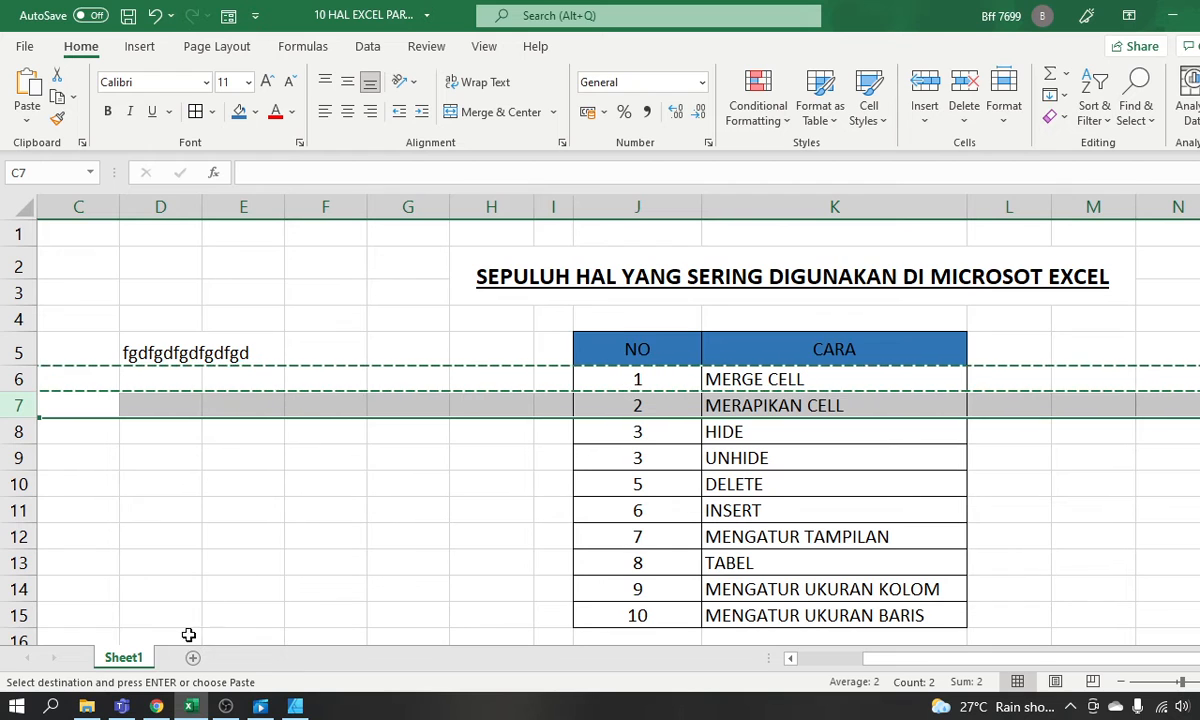
left_click(30, 589)
right_click(40, 582)
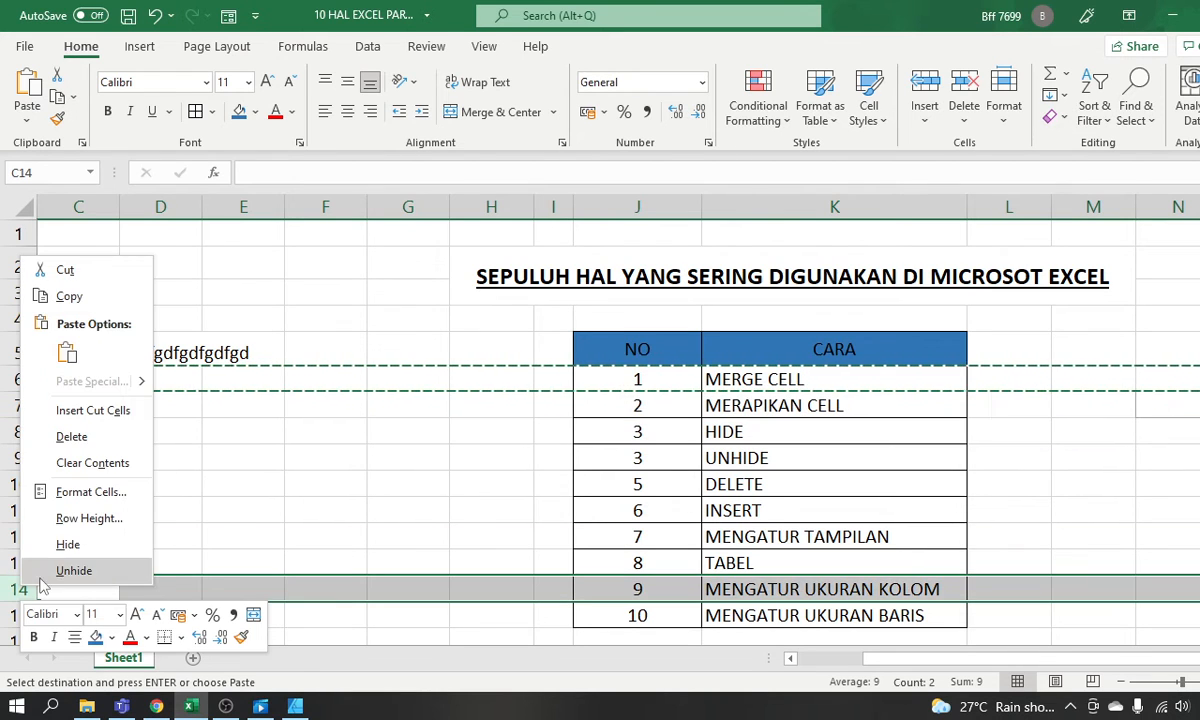
left_click(112, 418)
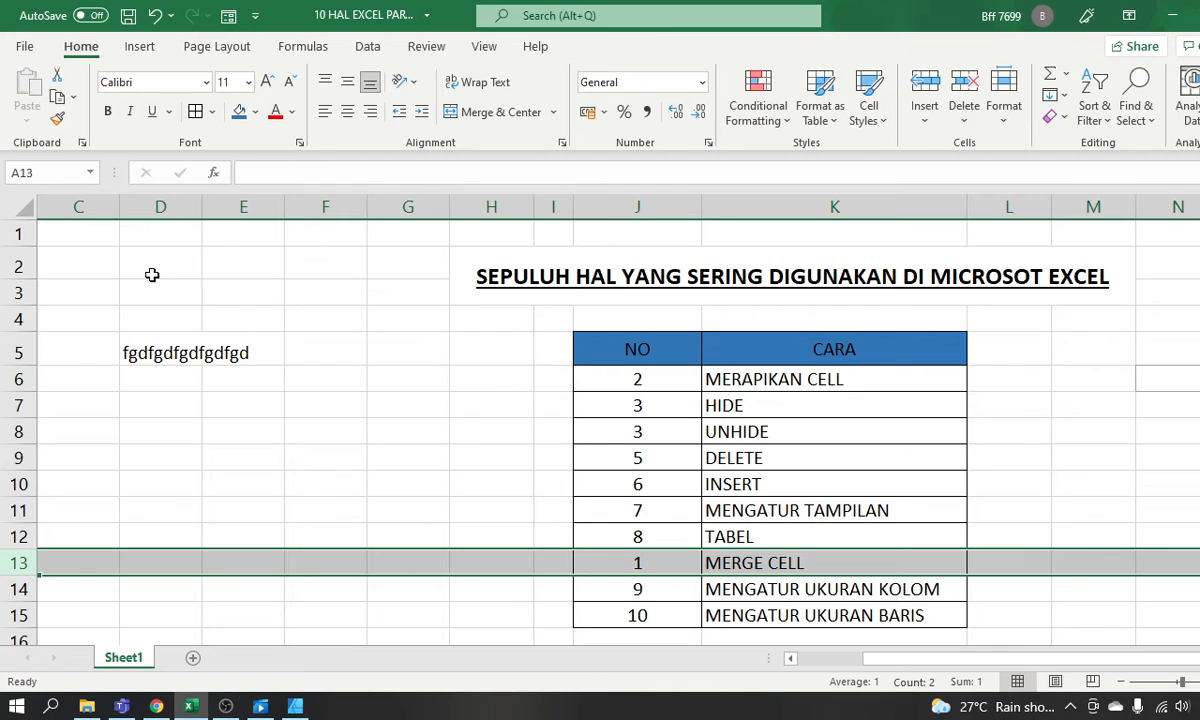
Select cells D2:E2 and toggle the worksheet gridlines off and on repeatedly, leaving them shown.
left_click(223, 301)
left_click_drag(185, 265, 212, 267)
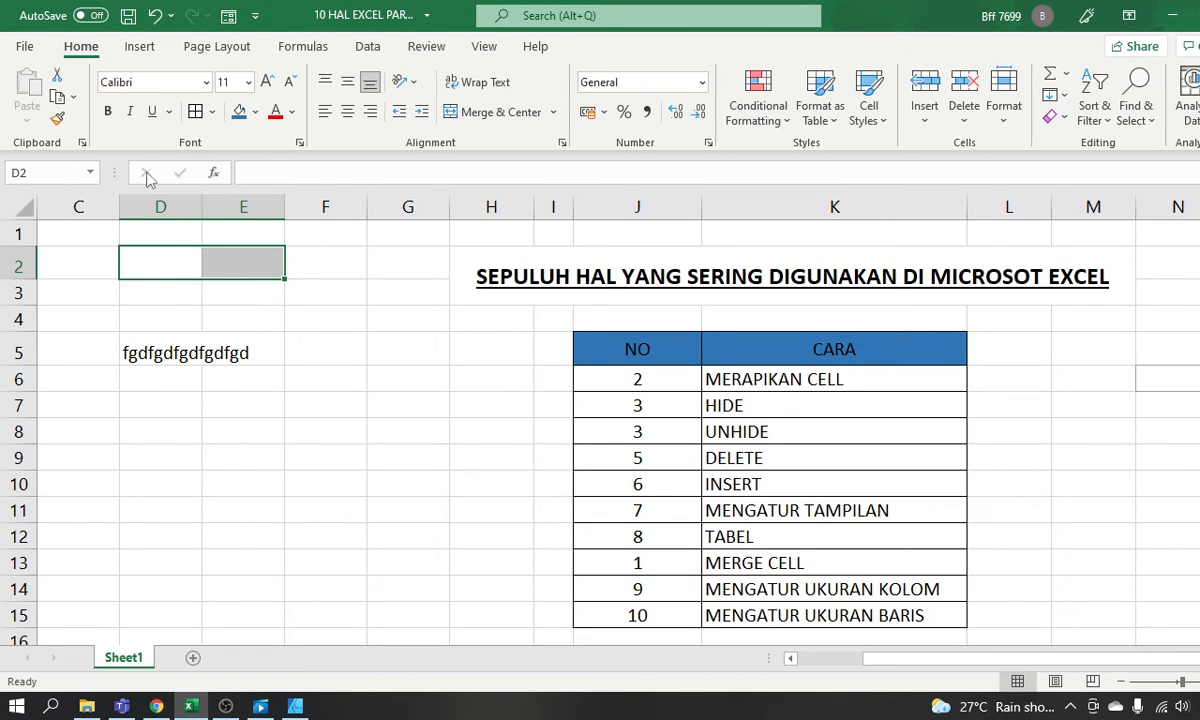
left_click(481, 47)
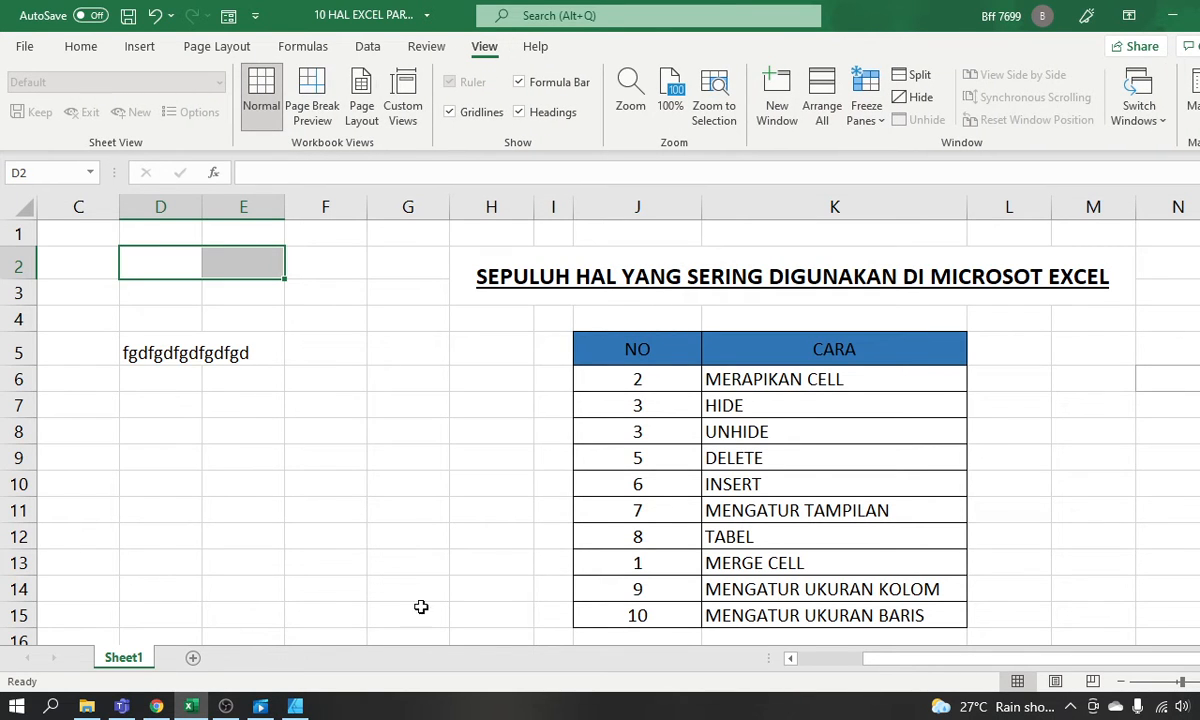
left_click(449, 113)
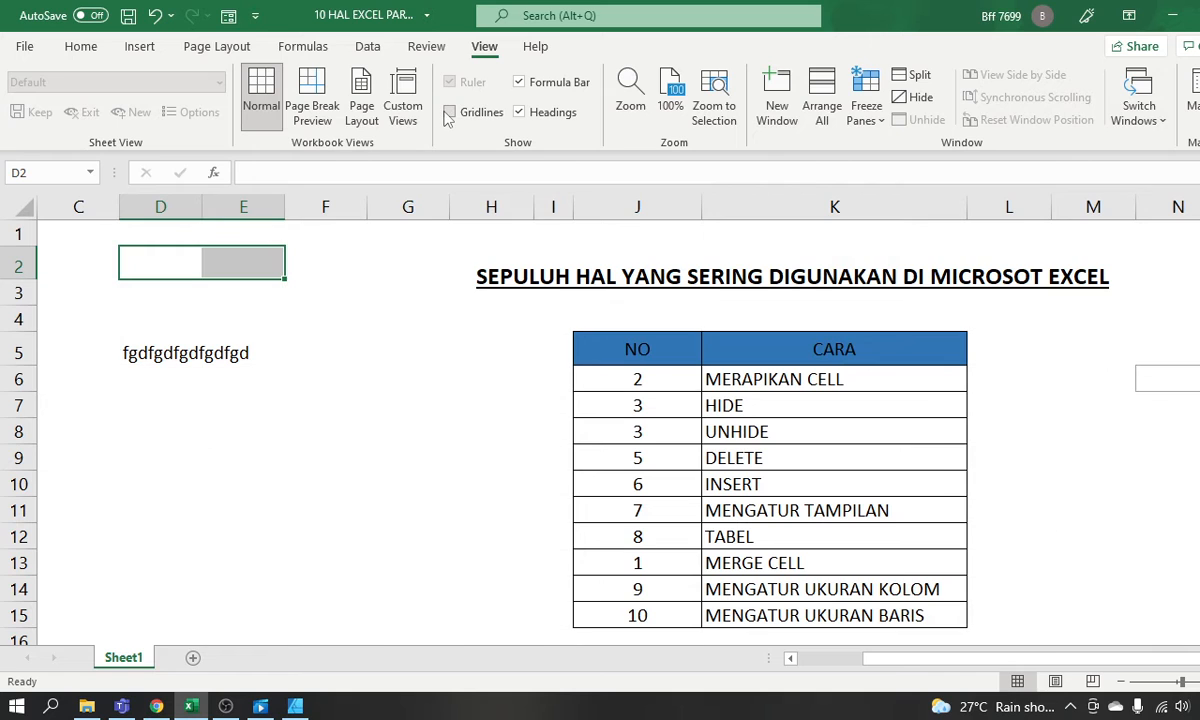
left_click(449, 113)
left_click(449, 113)
left_click(449, 113)
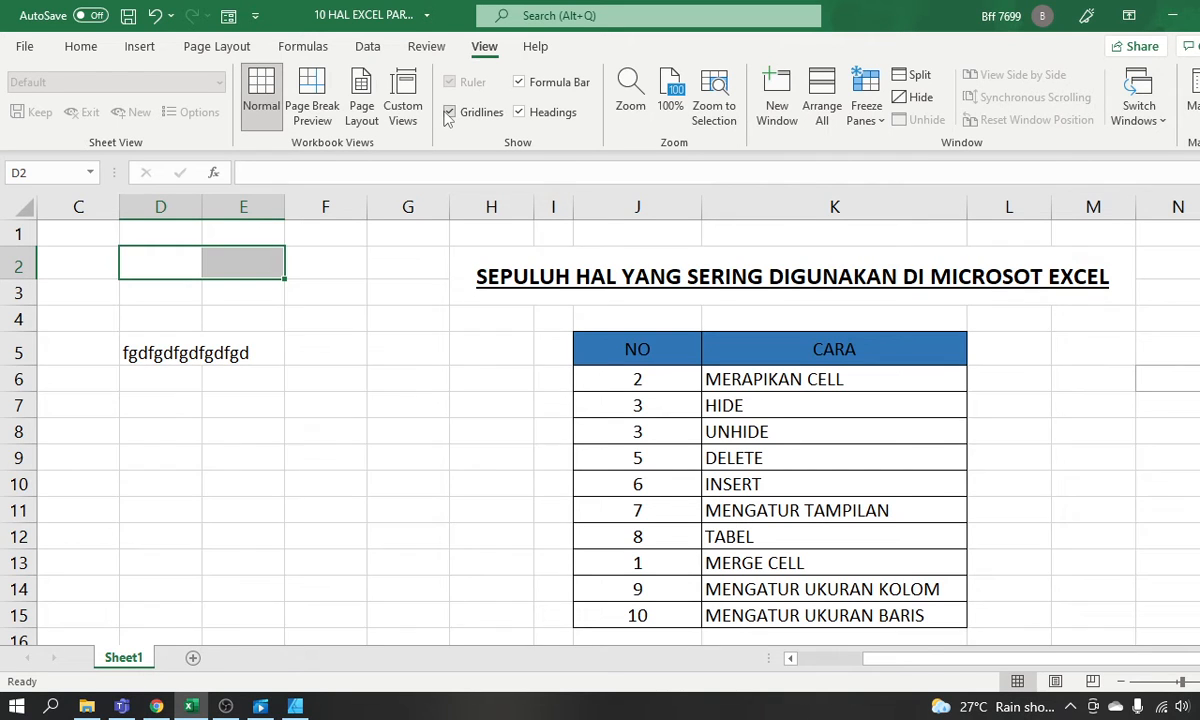
left_click(449, 113)
left_click(449, 113)
left_click(449, 113)
left_click(449, 113)
left_click(449, 113)
left_click(449, 113)
left_click(449, 113)
left_click(449, 113)
left_click(449, 113)
left_click(449, 113)
left_click(449, 113)
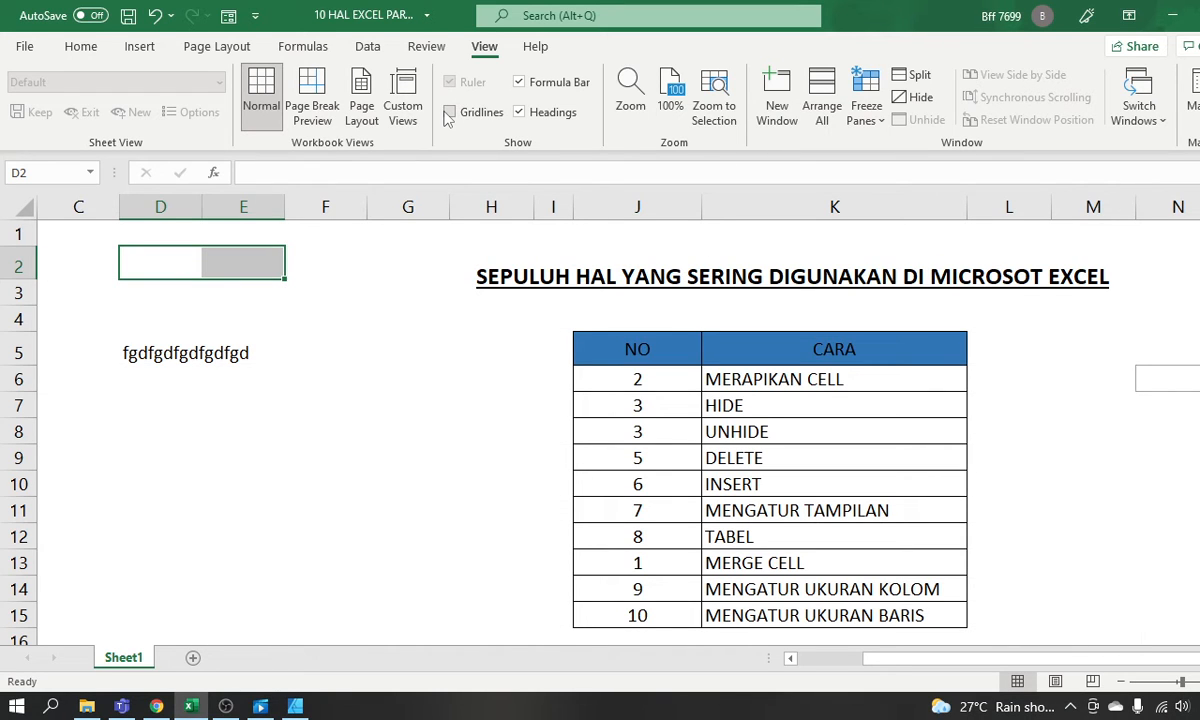
left_click(449, 113)
left_click(449, 113)
left_click(449, 113)
left_click(449, 113)
left_click(449, 113)
Toggle the row and column headings off and back on, and do the same with the formula bar.
left_click(518, 112)
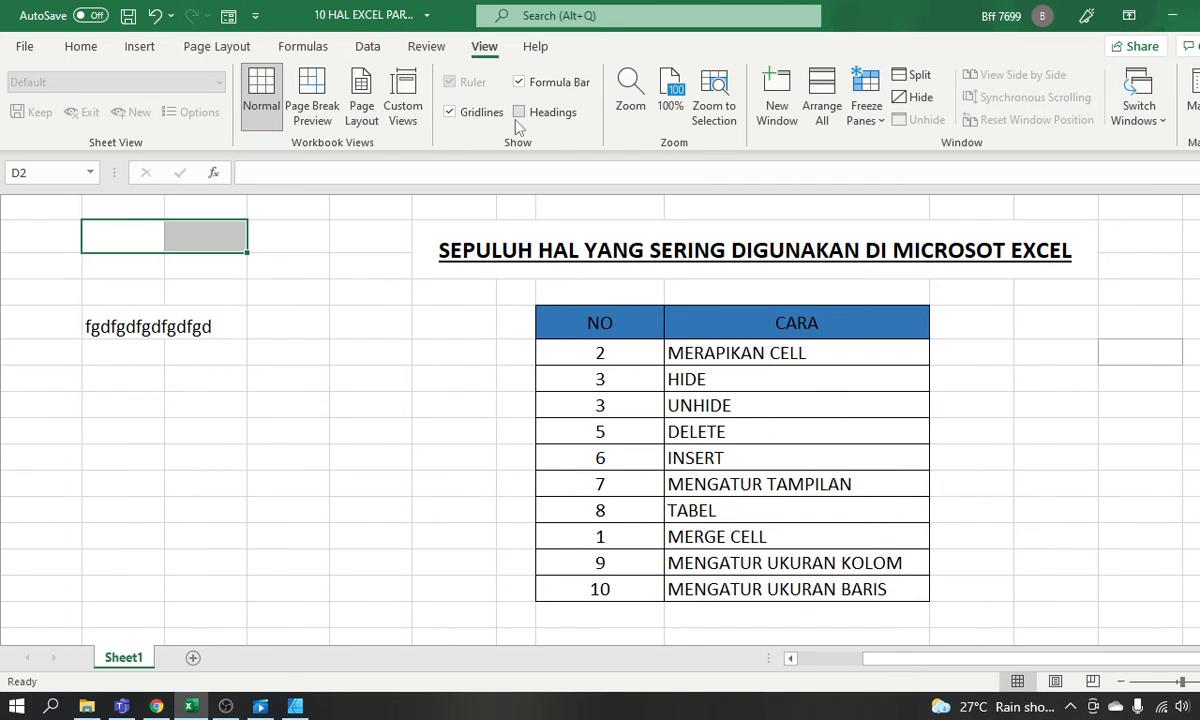
left_click(518, 112)
left_click(518, 112)
left_click(518, 112)
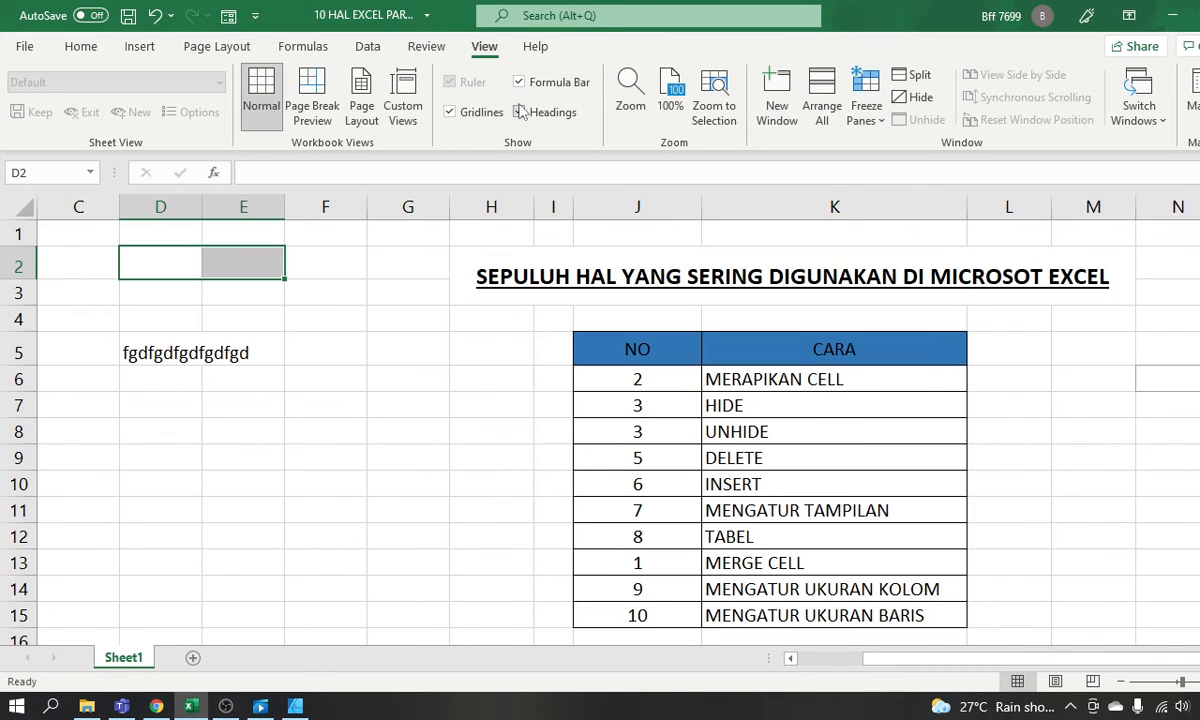
left_click(518, 82)
left_click(519, 82)
left_click(519, 82)
left_click(519, 82)
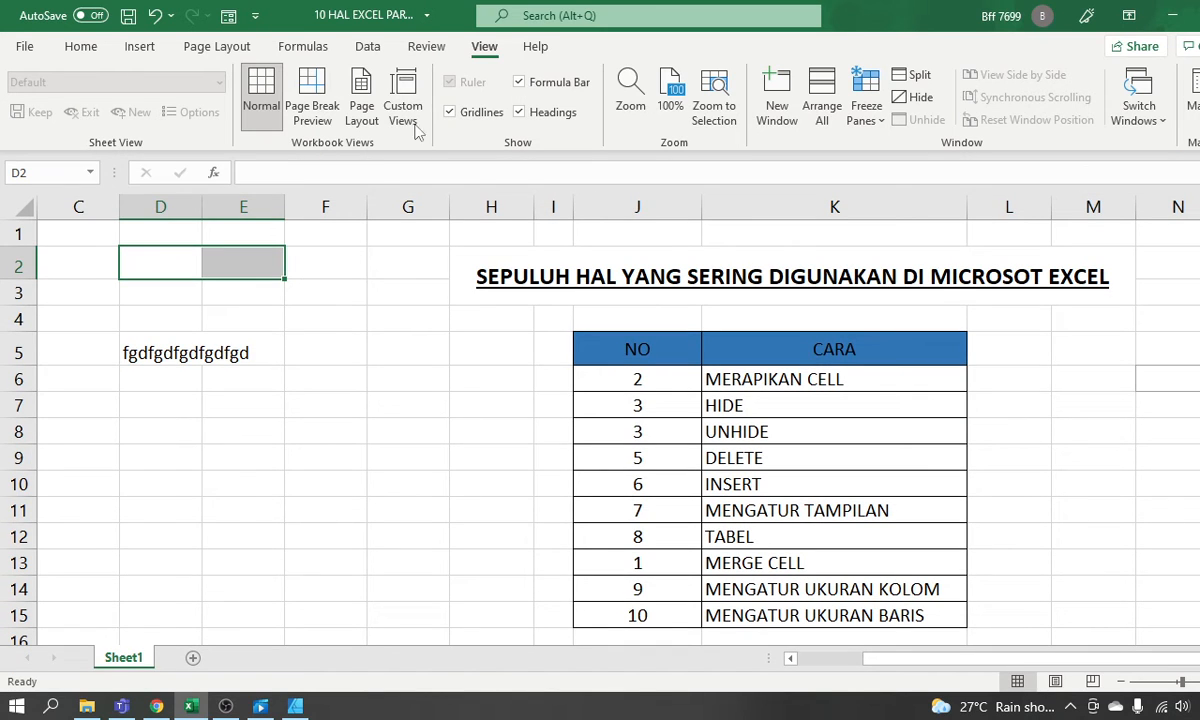
Show the sheet in Page Break Preview and set the print area to H2:M15, covering the title and table.
left_click(329, 121)
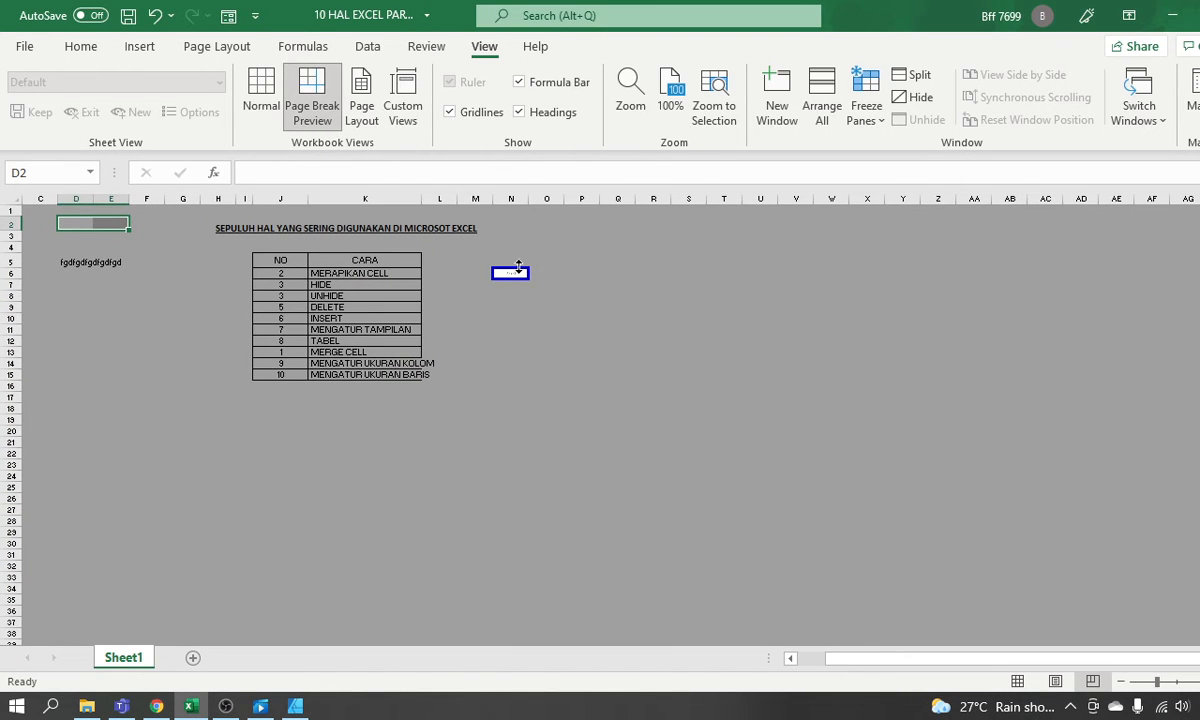
left_click(563, 307)
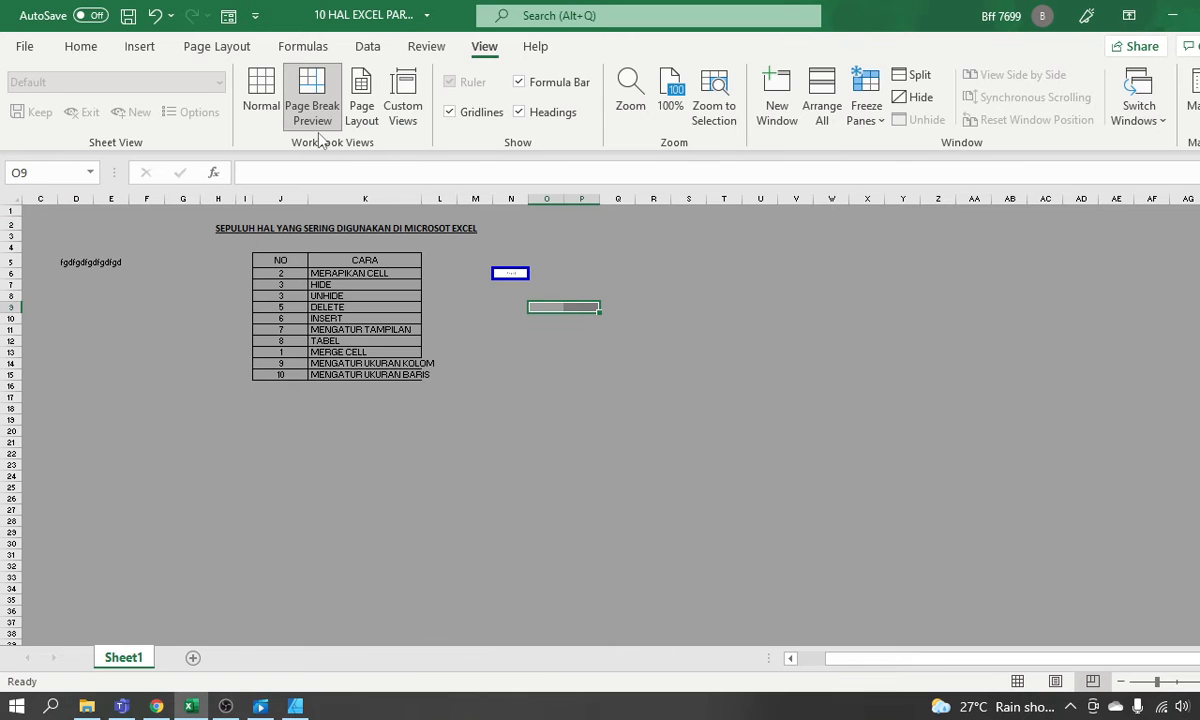
left_click(307, 236)
left_click_drag(307, 236, 396, 374)
left_click(217, 46)
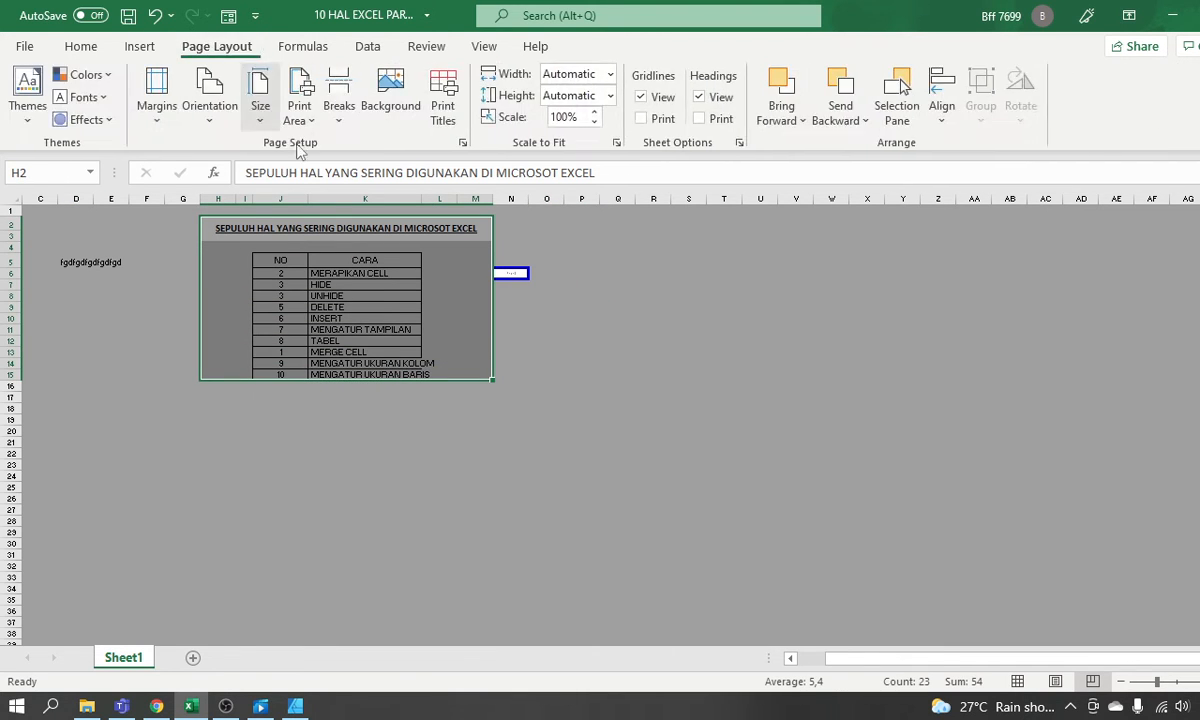
left_click(300, 105)
left_click(348, 145)
left_click(652, 374)
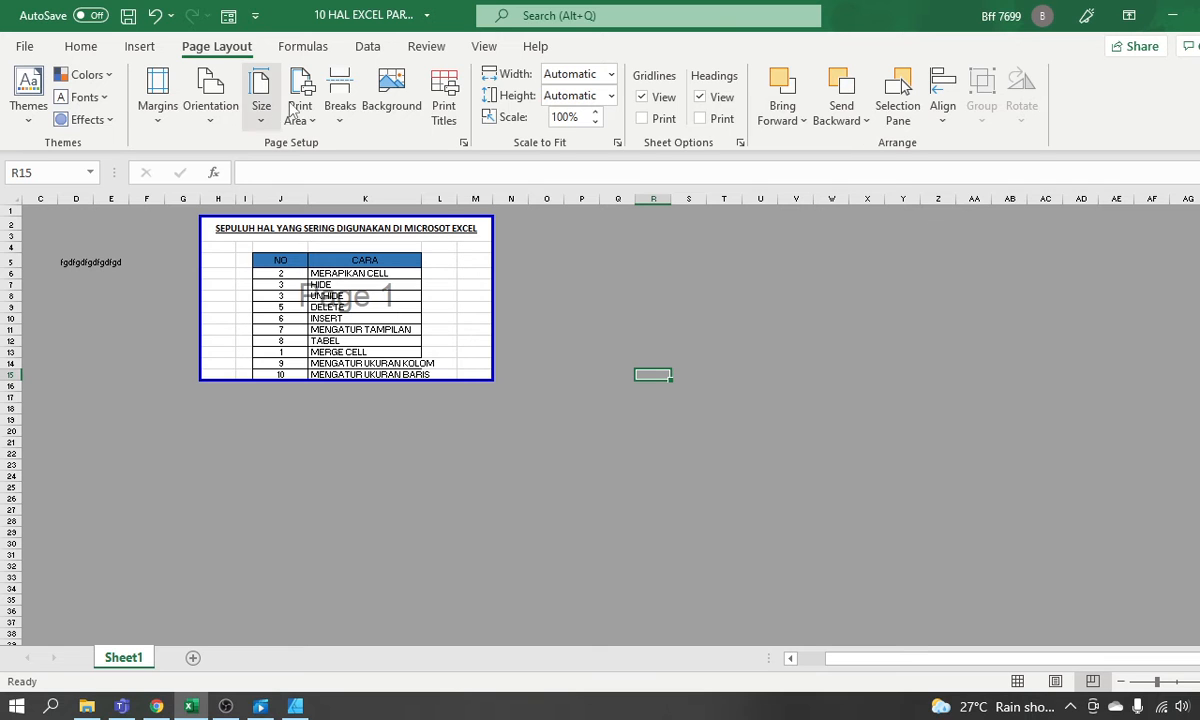
Return the worksheet to Normal view and select cell N6 beside the table.
left_click(484, 46)
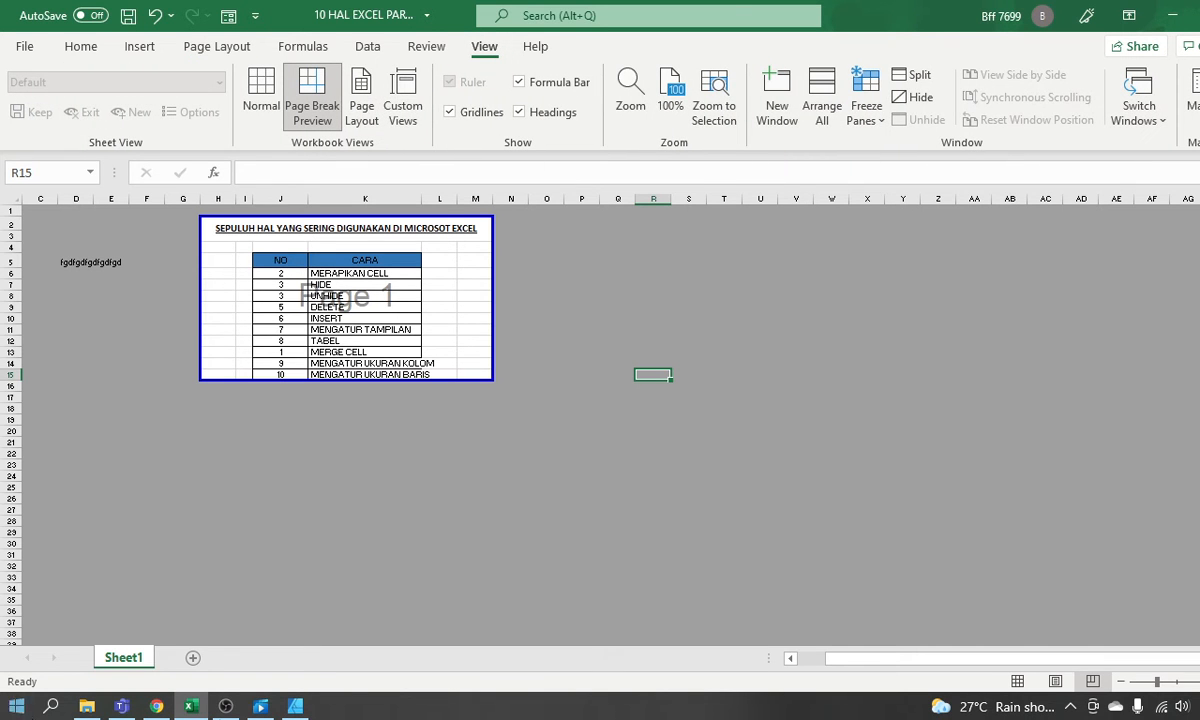
left_click(261, 96)
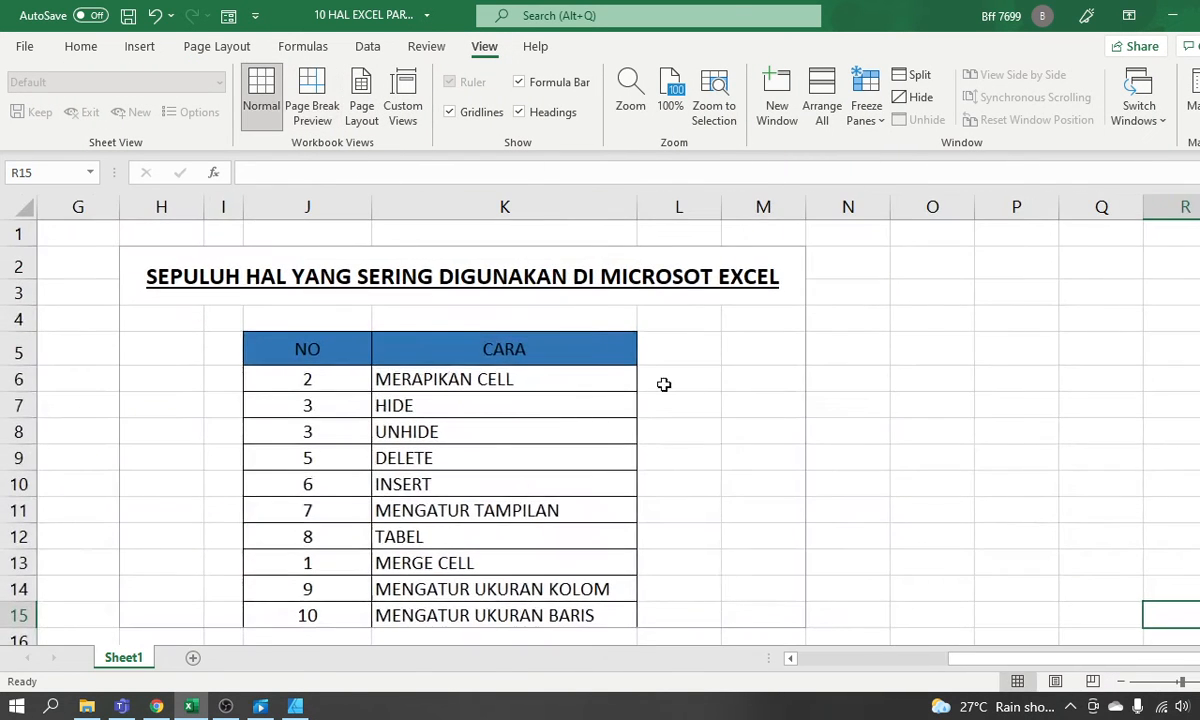
left_click(854, 384)
scroll(845, 400, "down", 2)
scroll(840, 421, "up", 2)
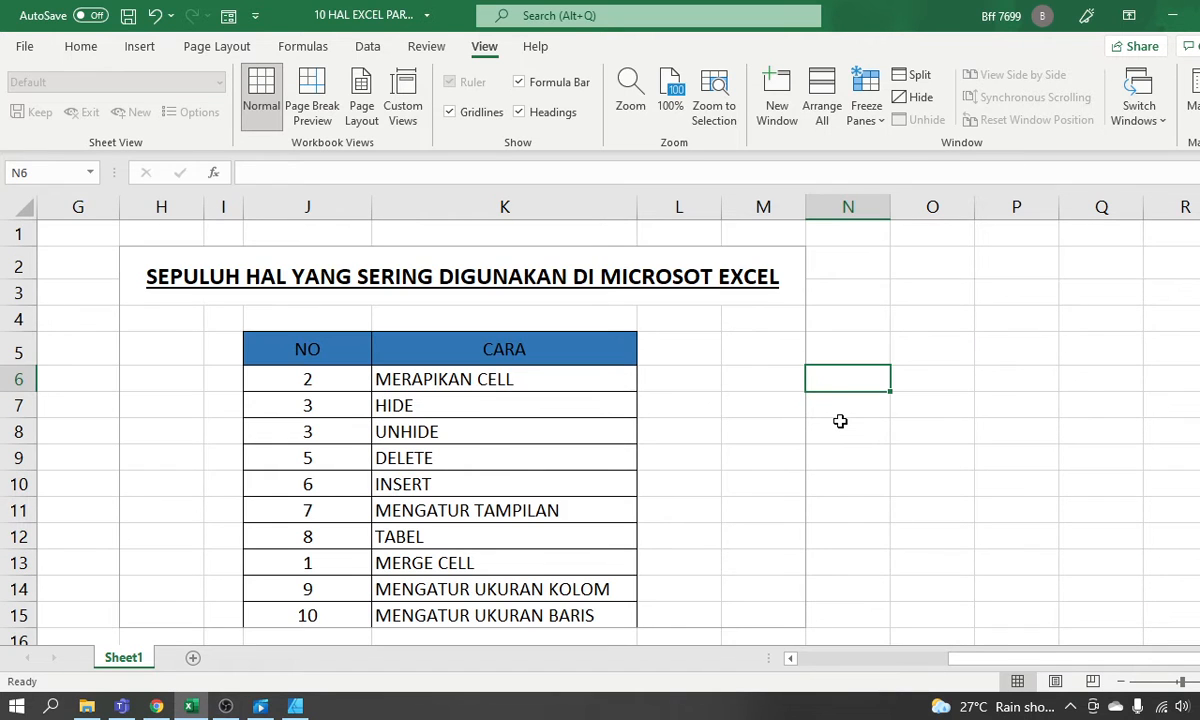
scroll(825, 442, "down", 3)
scroll(824, 443, "up", 1)
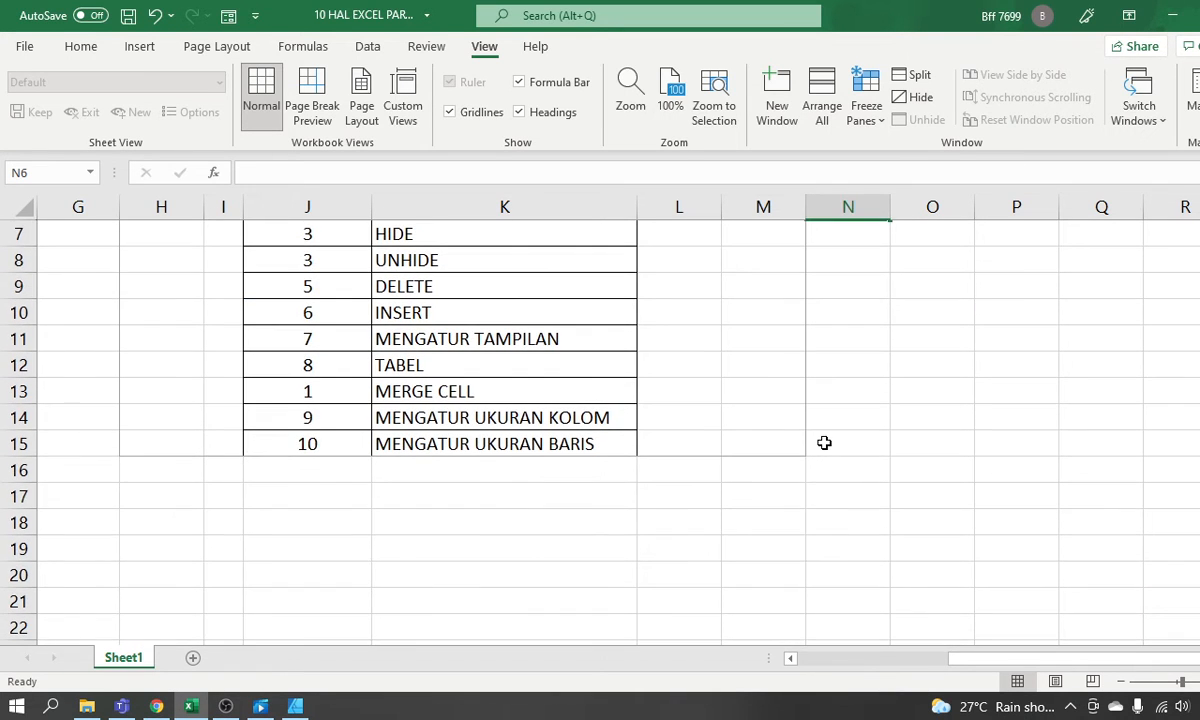
scroll(824, 443, "up", 1)
Select the MENGATUR TAMPILAN entry and then the TABEL entry in the CARA column.
left_click(462, 425)
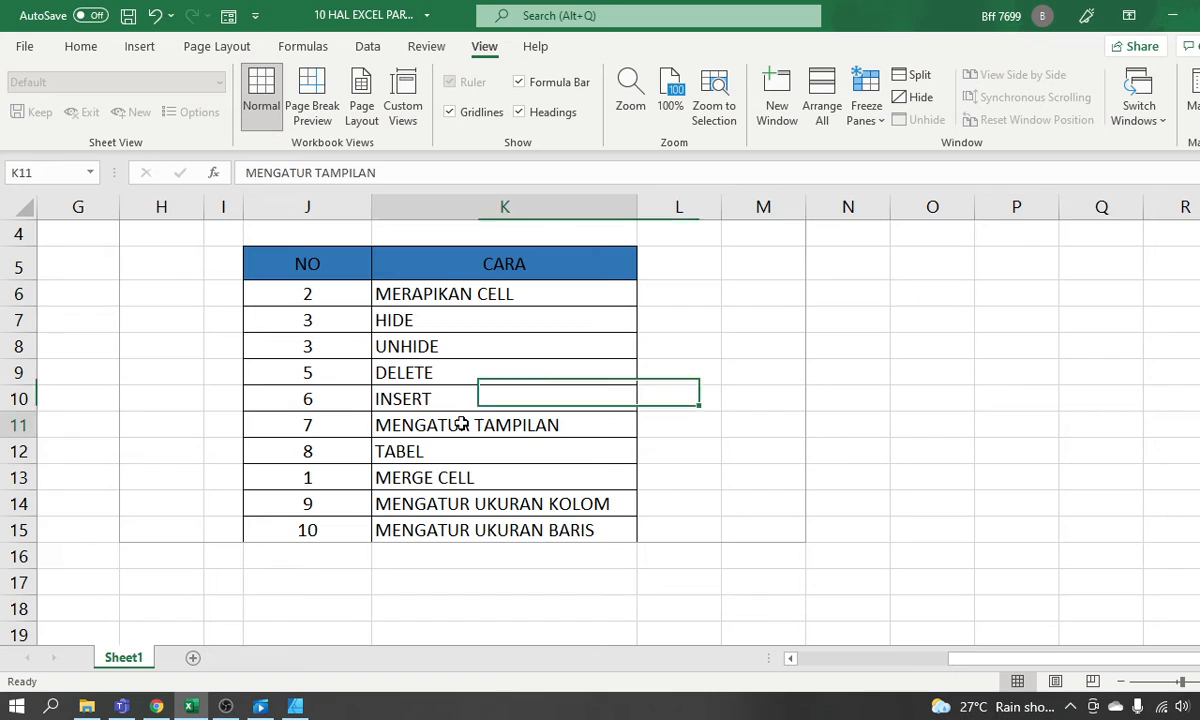
left_click(447, 449)
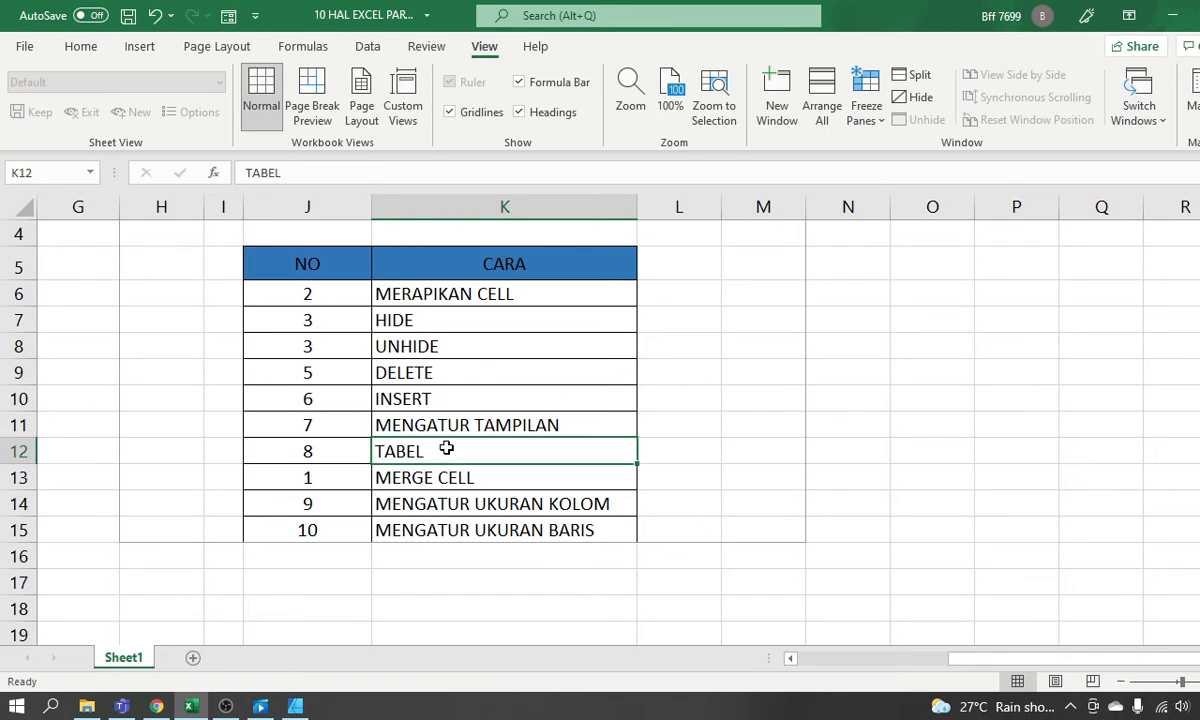
scroll(450, 465, "up", 1)
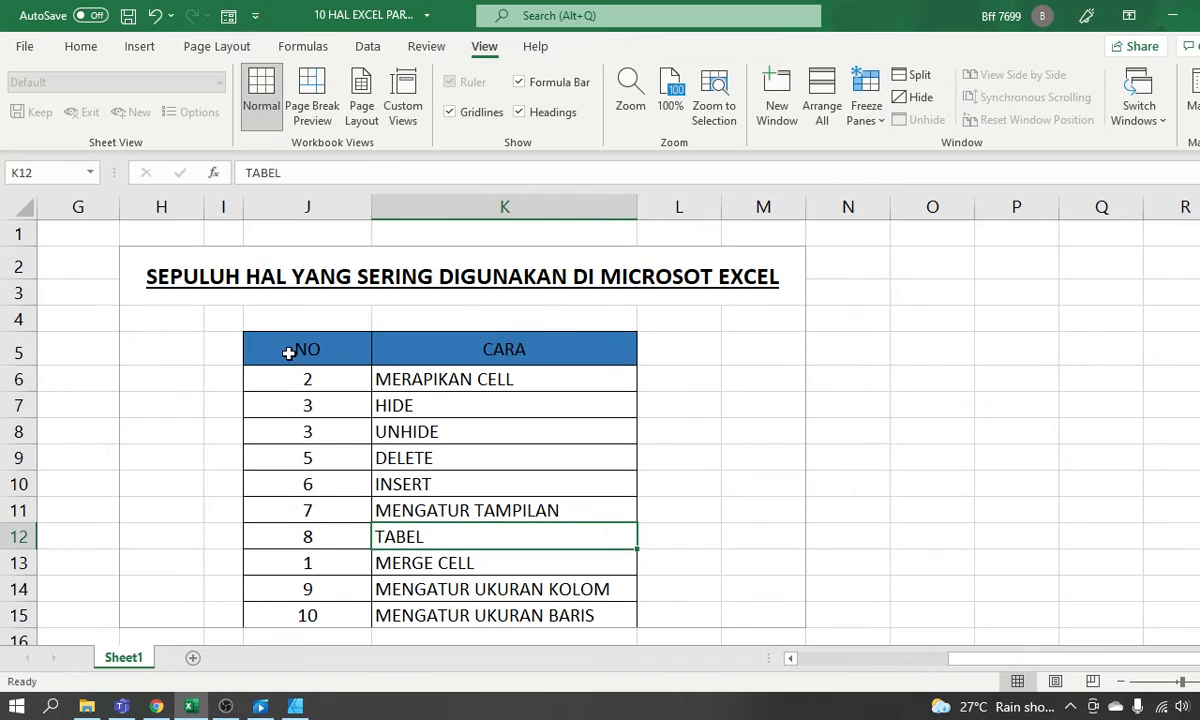
Remove all borders from the table range J5:K15 and reapply All Borders.
left_click_drag(287, 348, 513, 548)
left_click(80, 46)
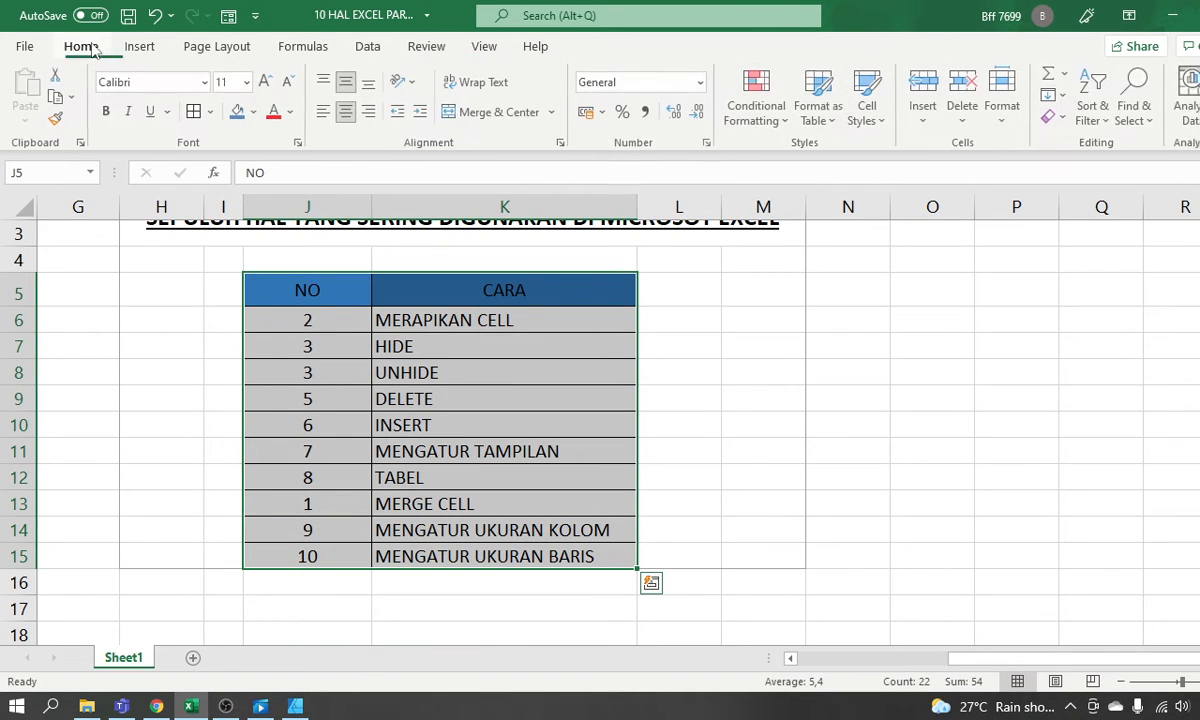
left_click(212, 112)
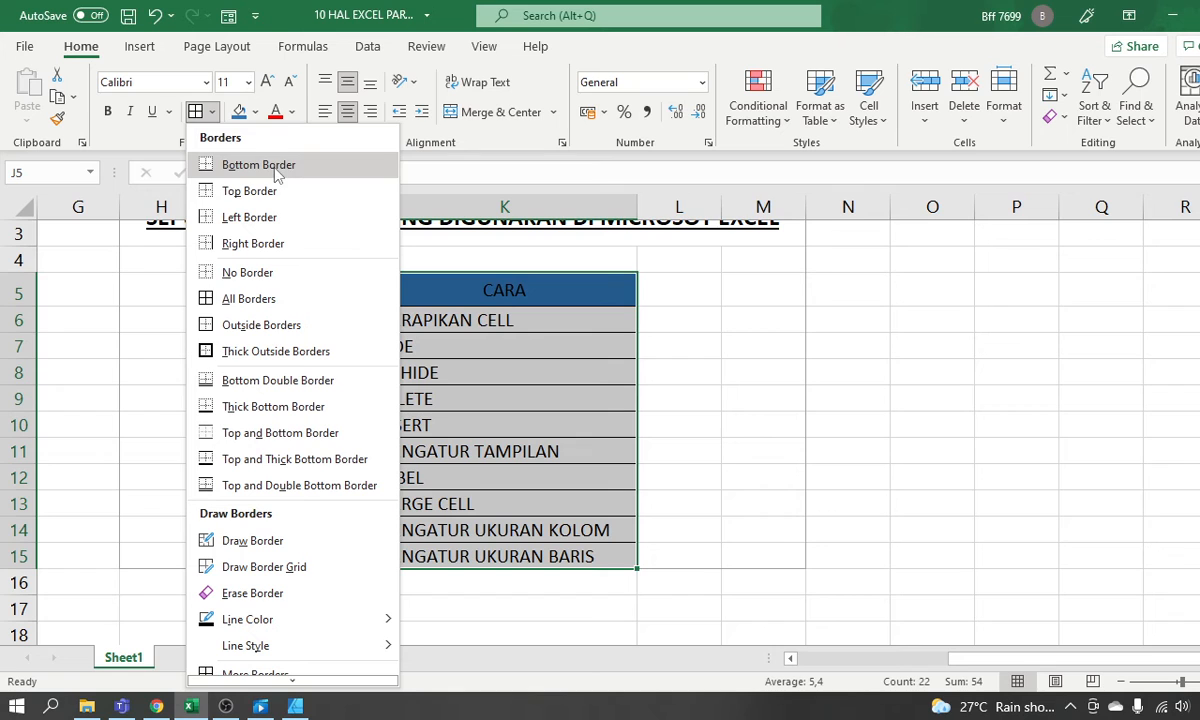
left_click(282, 280)
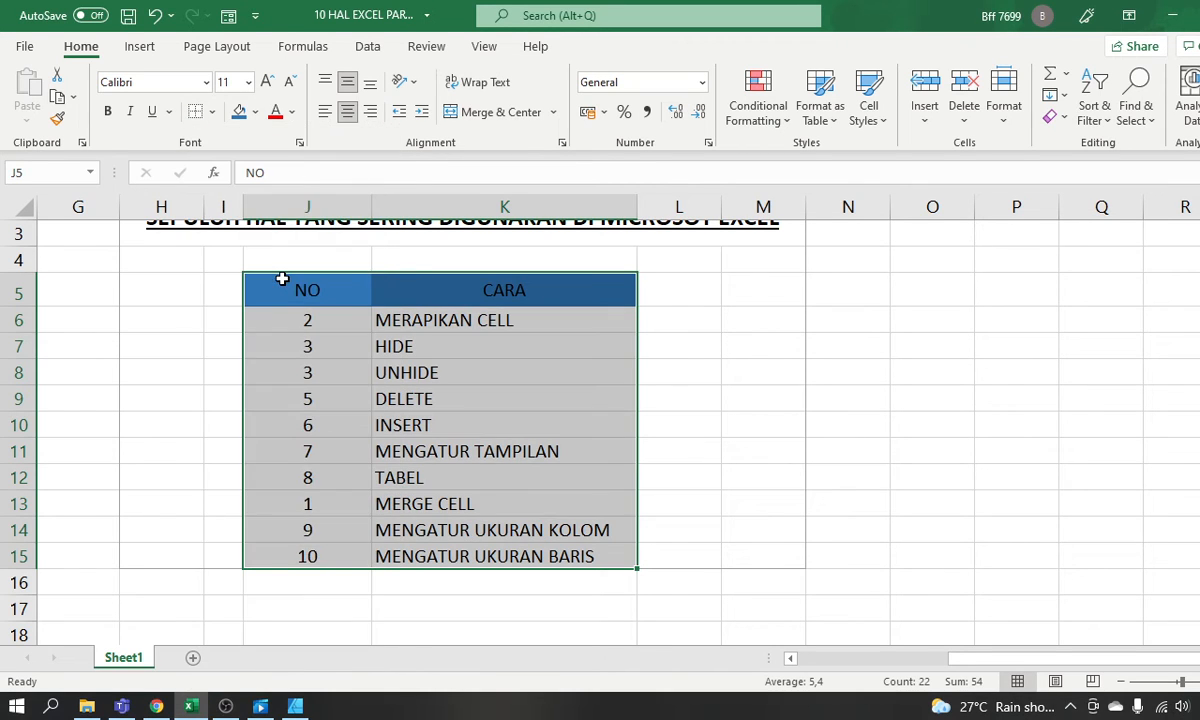
left_click(212, 111)
left_click(222, 300)
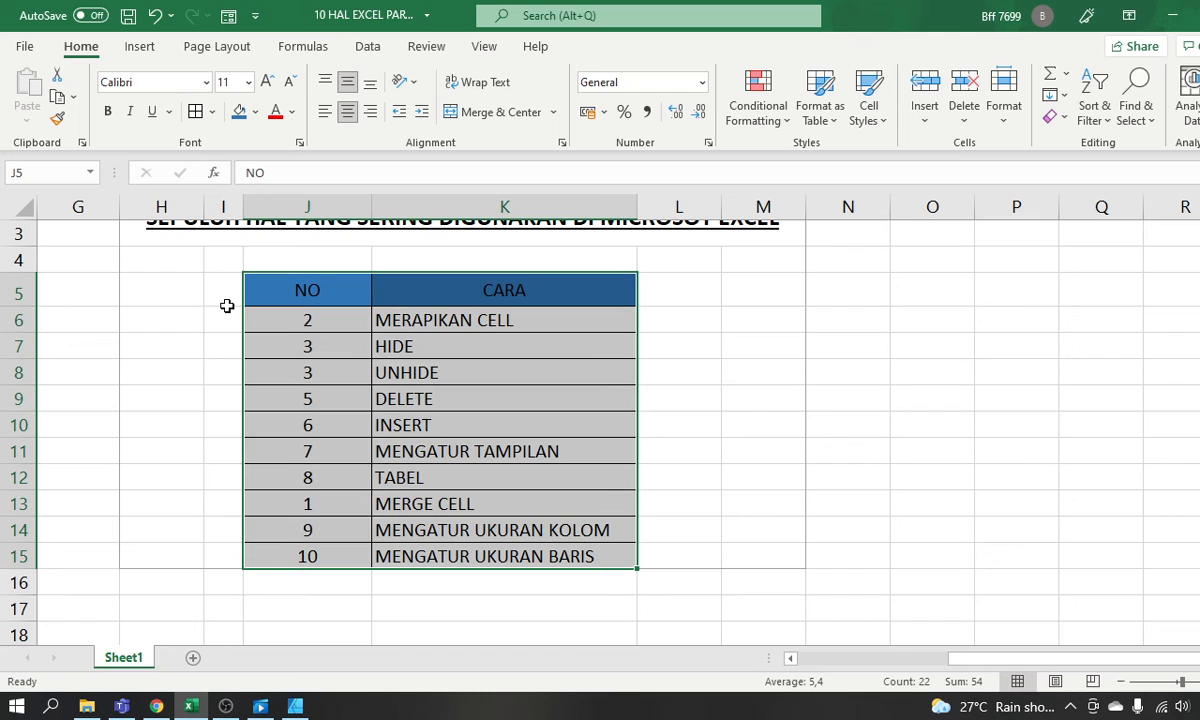
Try several line styles and a thick dashed top border for the table in the Format Cells border settings, discarding the changes.
left_click(212, 111)
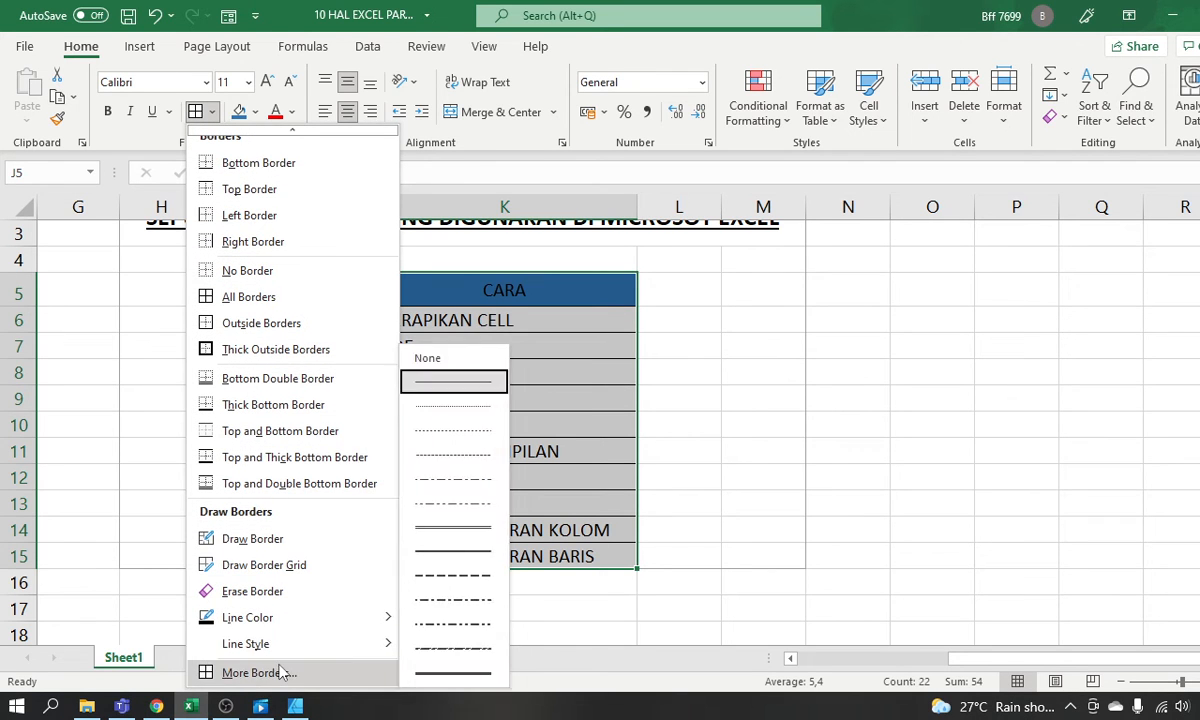
left_click(260, 672)
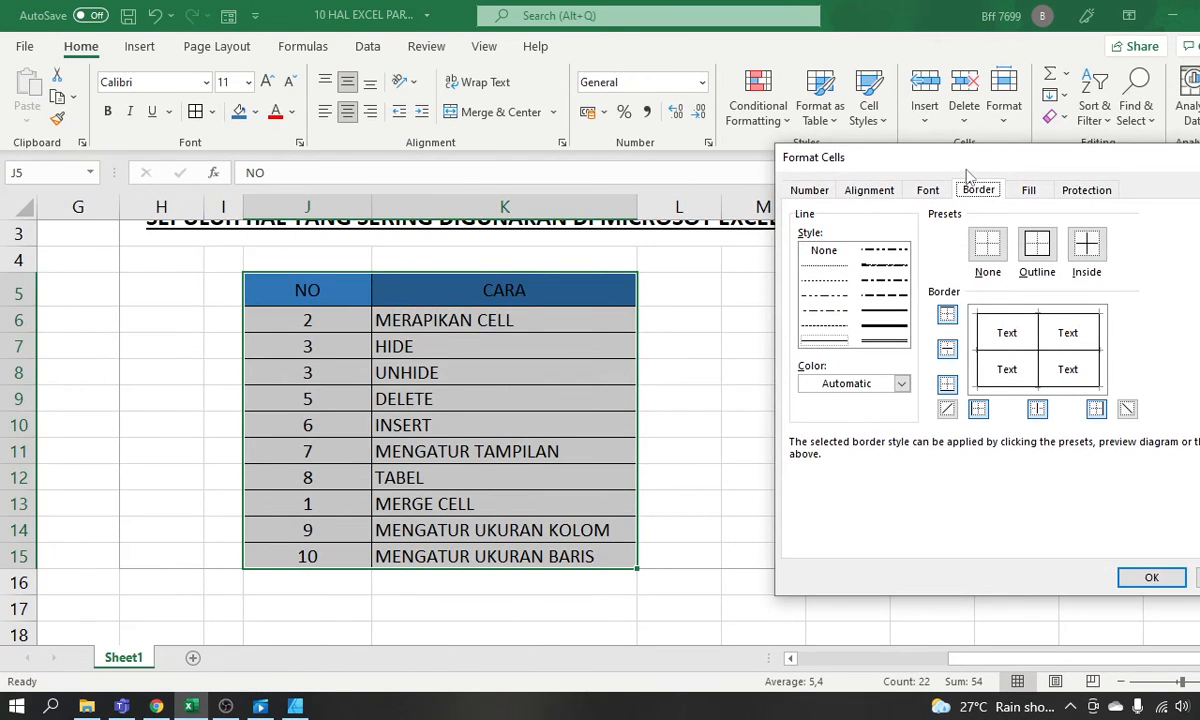
left_click_drag(966, 175, 859, 143)
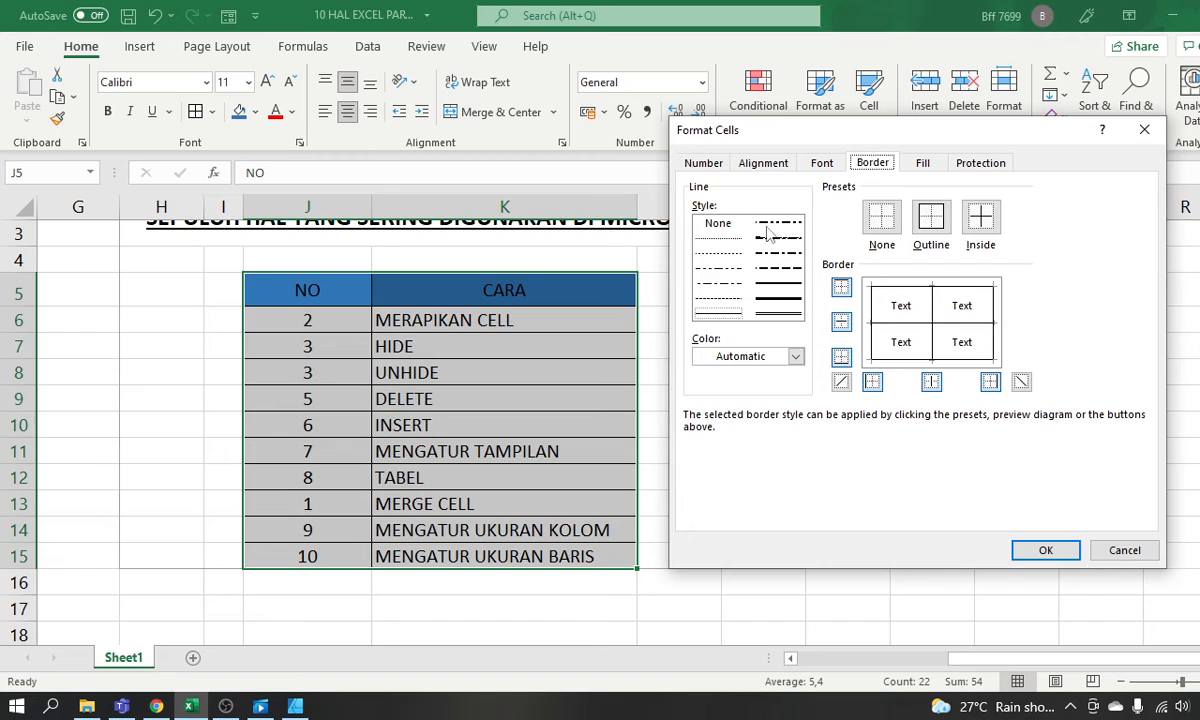
left_click(731, 257)
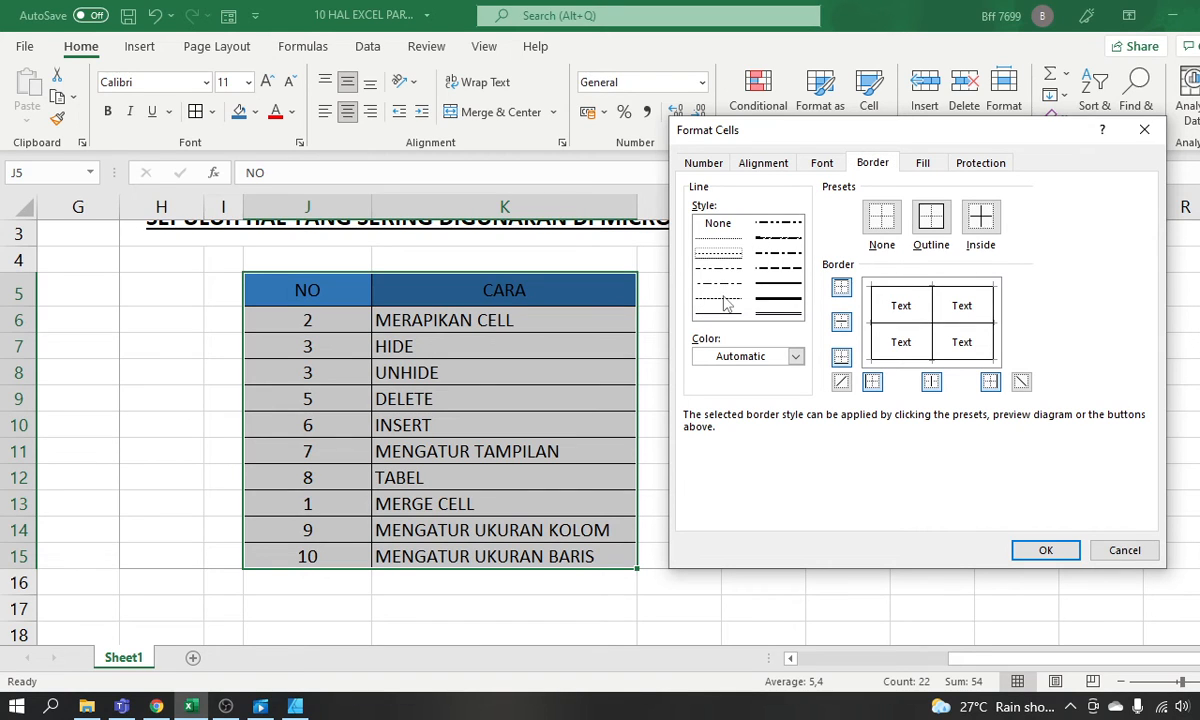
left_click(723, 297)
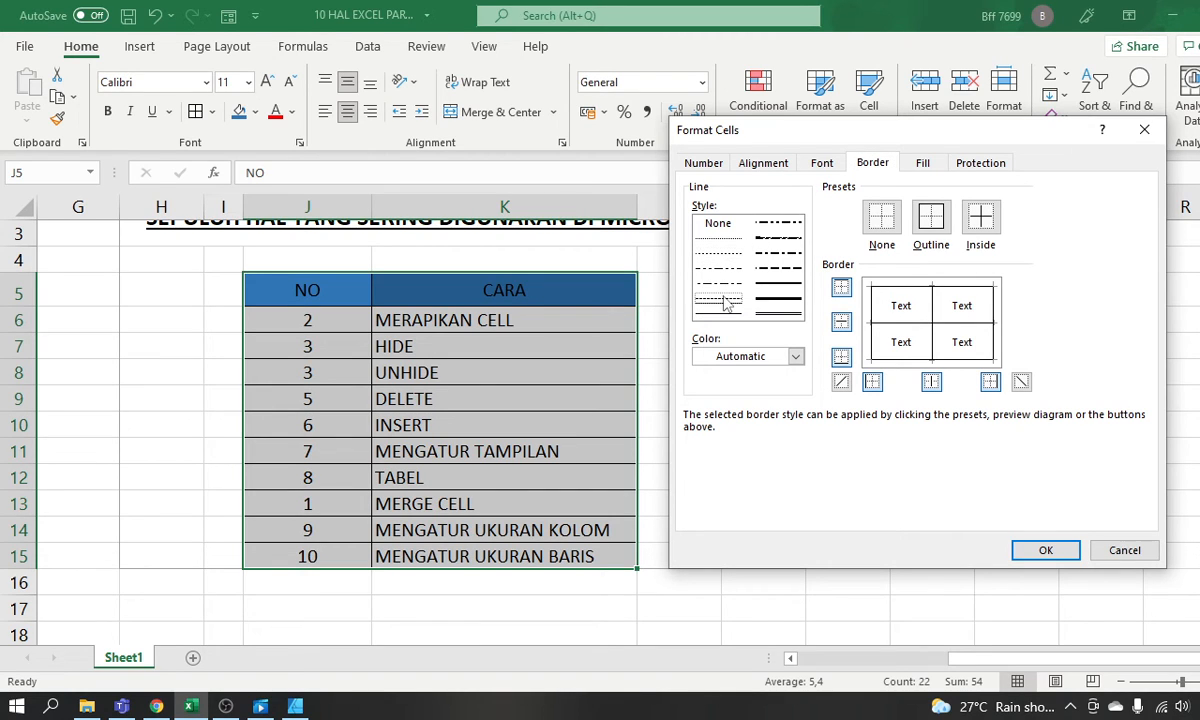
left_click(781, 284)
left_click(781, 270)
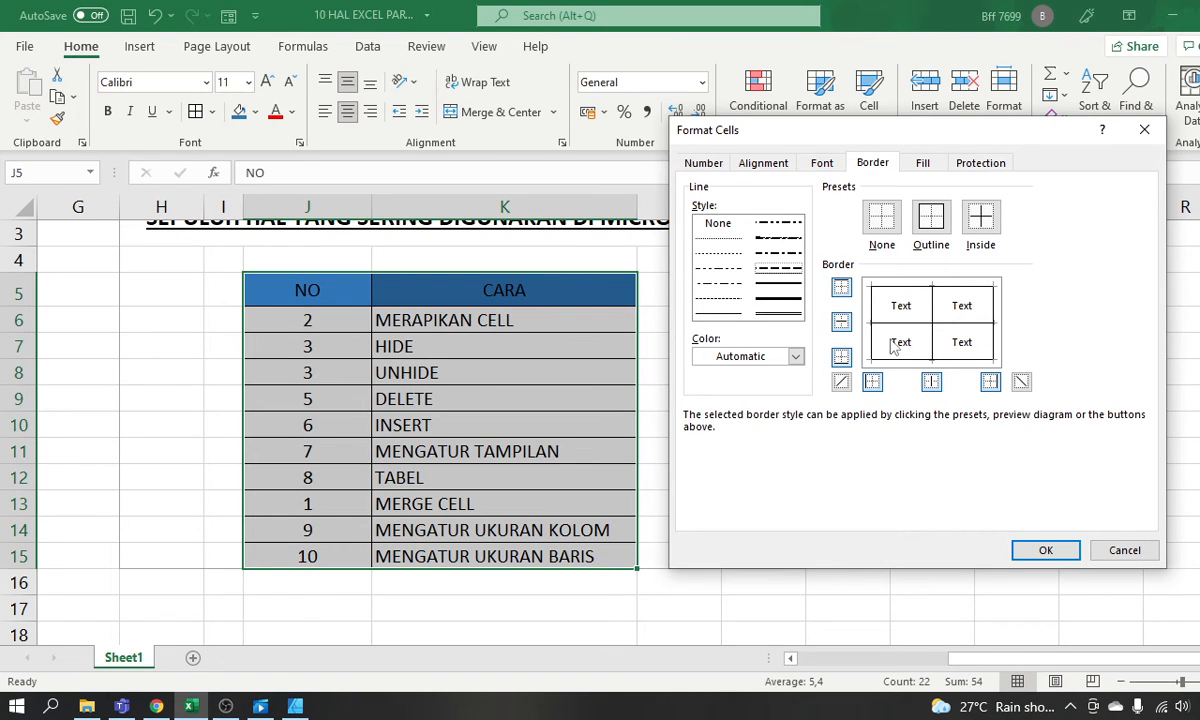
left_click(841, 288)
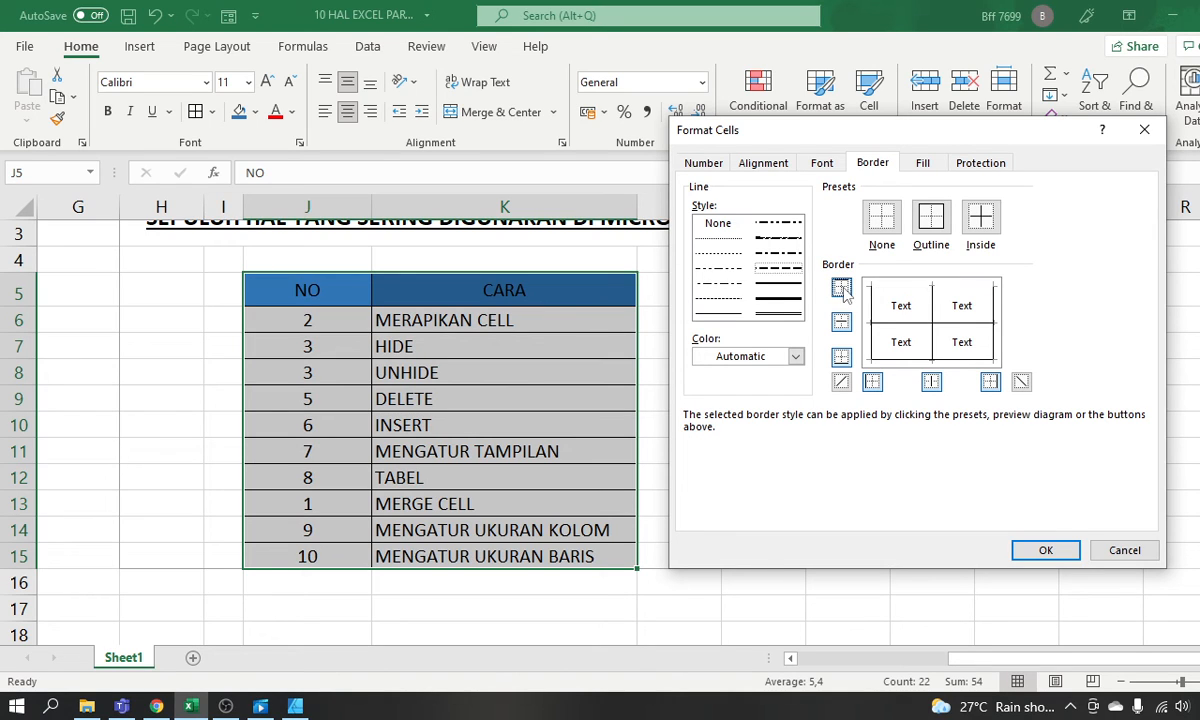
left_click(841, 288)
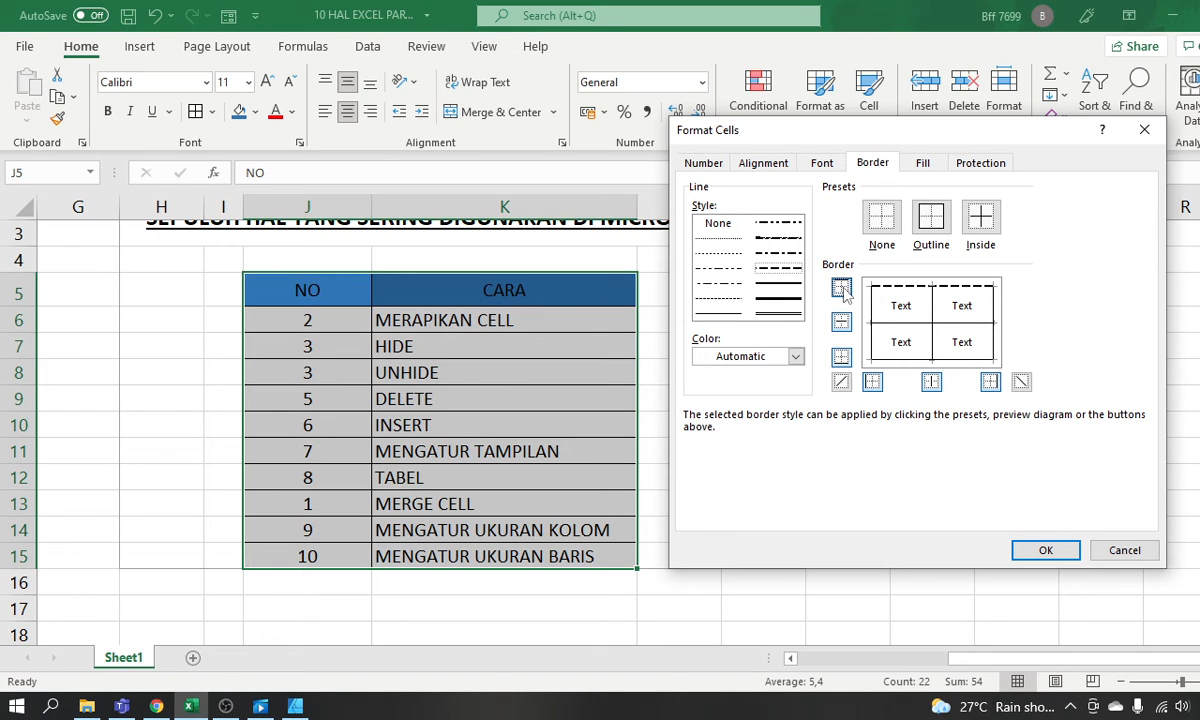
left_click(1108, 549)
left_click(952, 524)
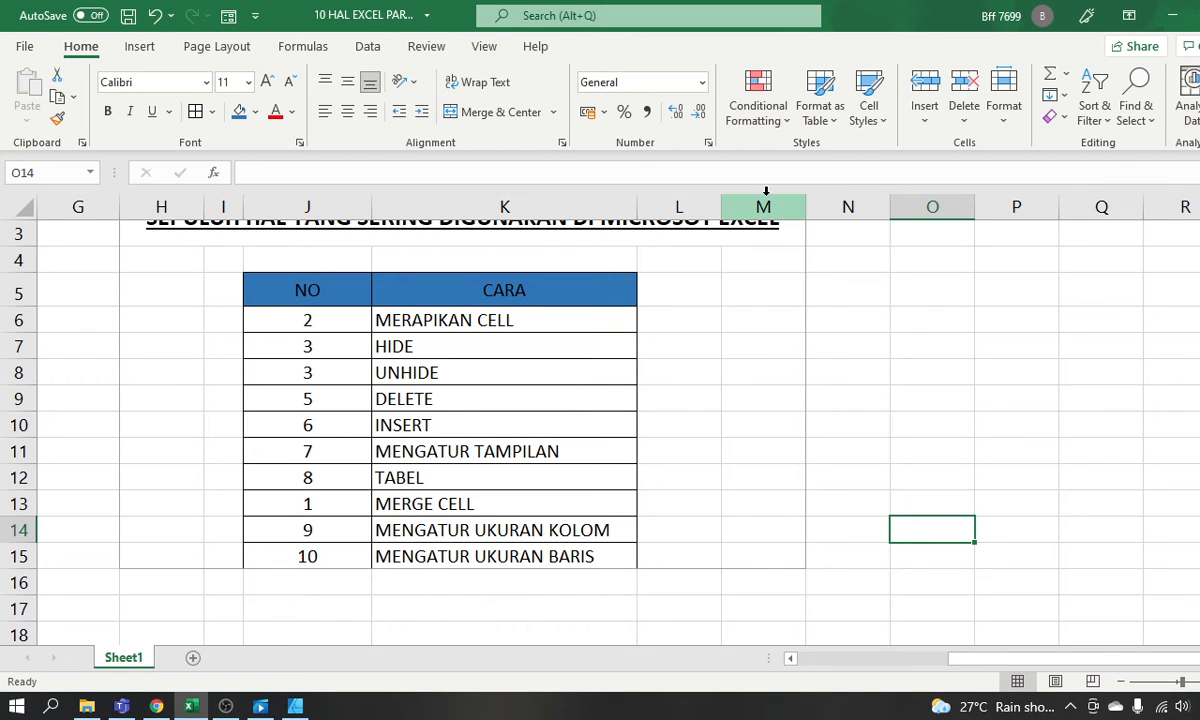
Widen columns M to P equally and select cell N7.
left_click_drag(805, 206, 859, 218)
left_click_drag(824, 225, 1102, 206)
left_click(838, 228)
left_click(892, 357)
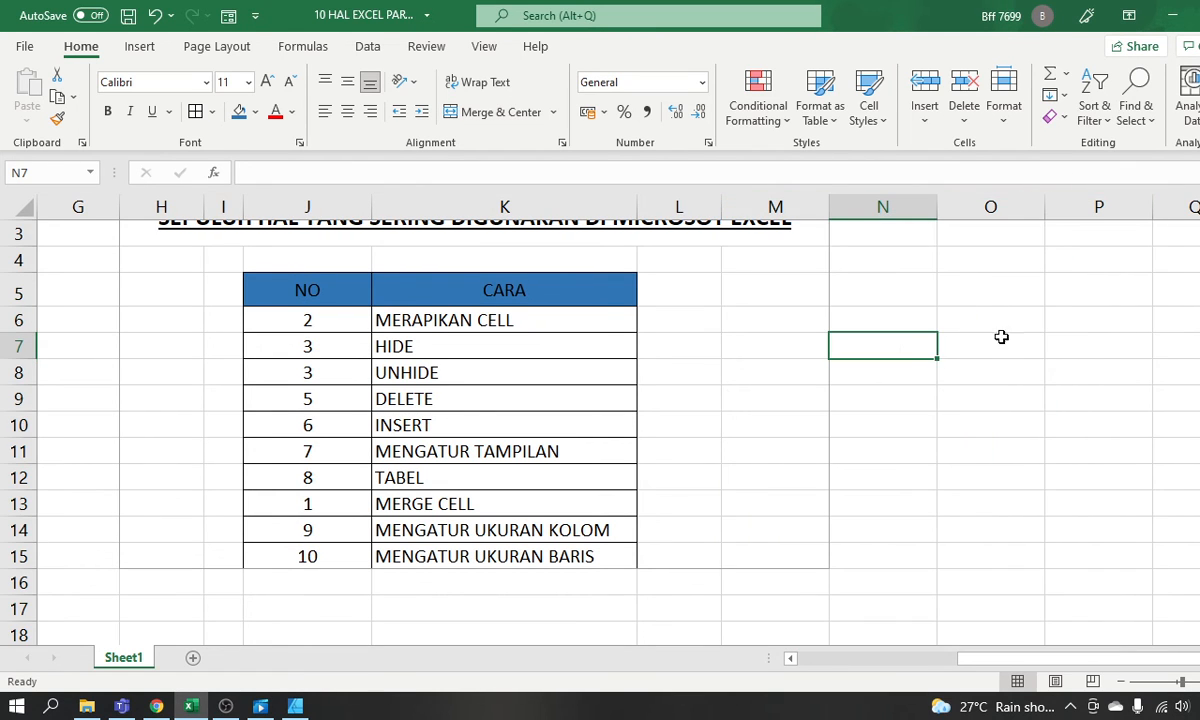
Set the width of columns A to N to 14.
scroll(308, 396, "up", 2)
left_click_drag(1072, 658, 835, 660)
left_click_drag(87, 198, 1106, 210)
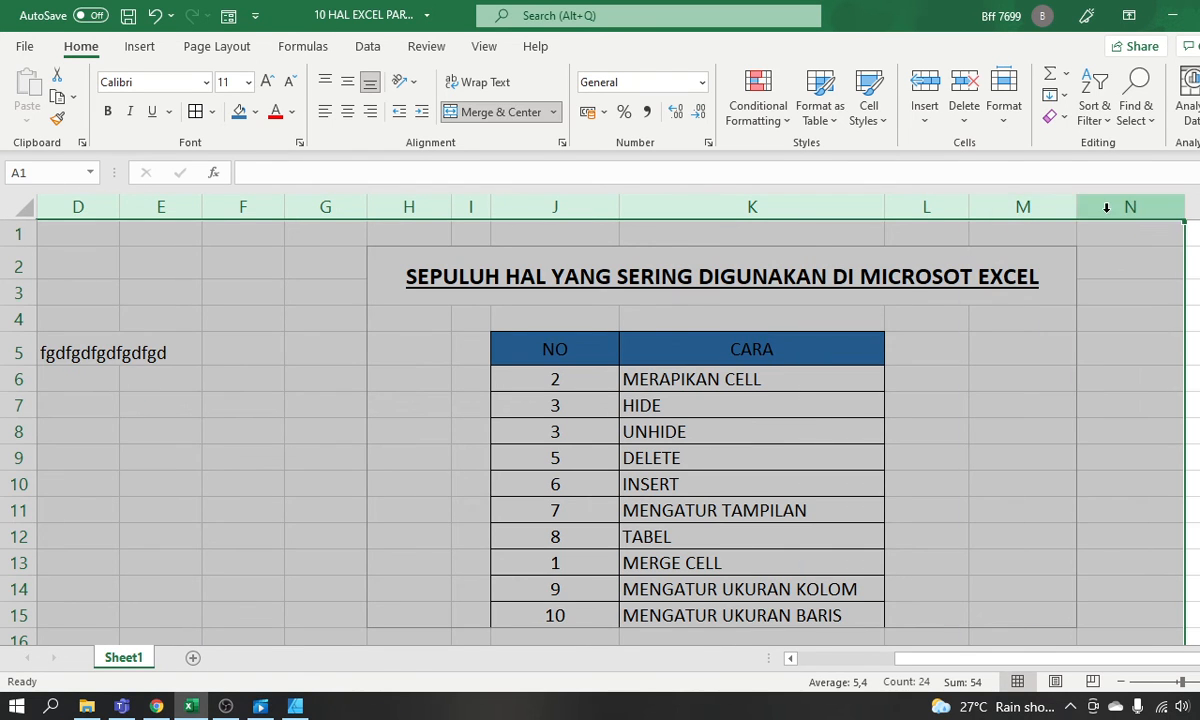
right_click(1106, 210)
left_click(1140, 480)
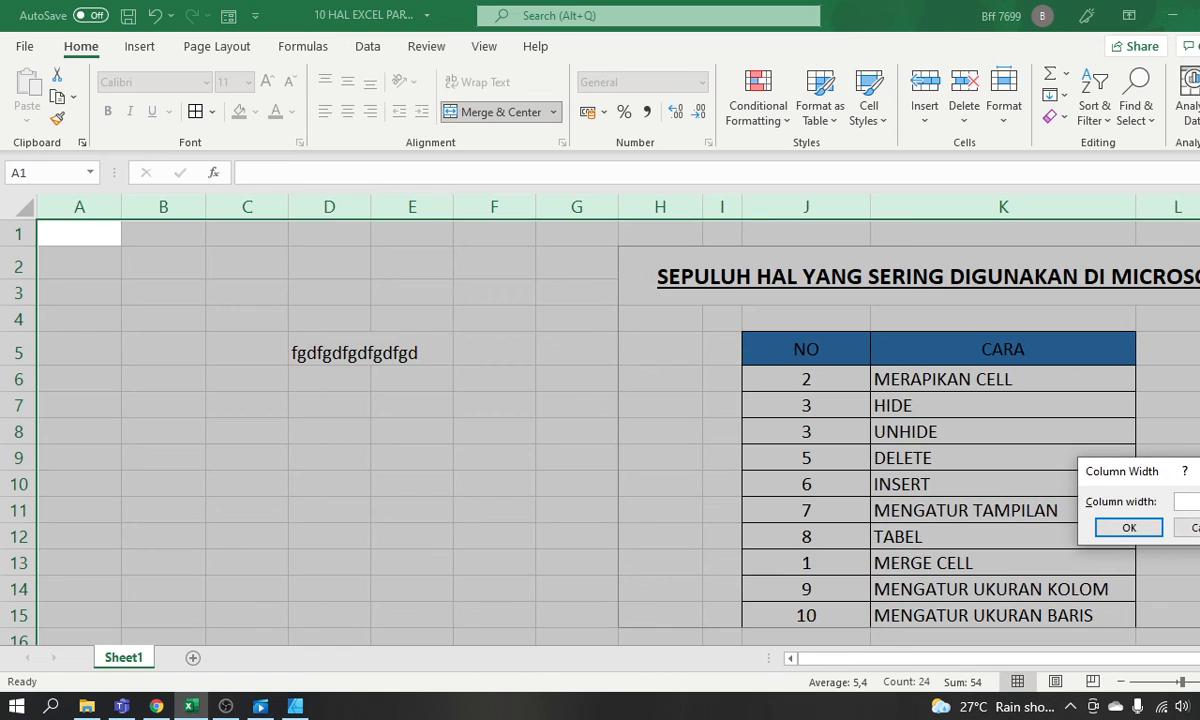
left_click_drag(1110, 473, 270, 375)
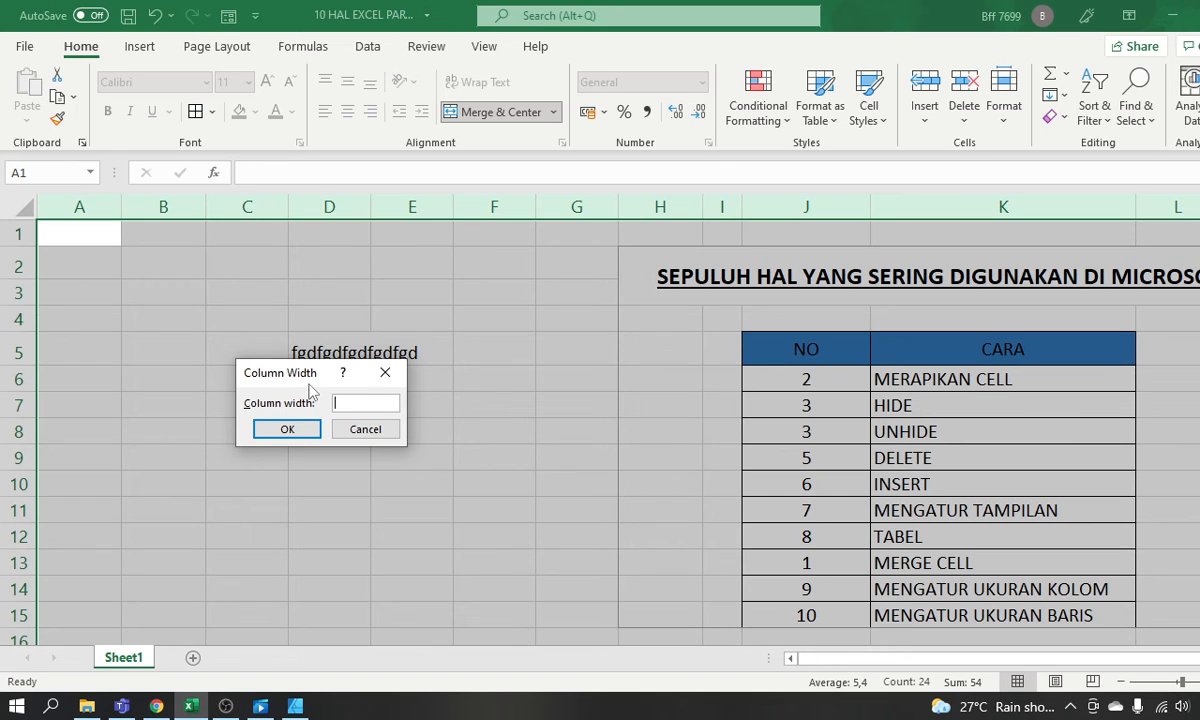
type("14")
key("Return")
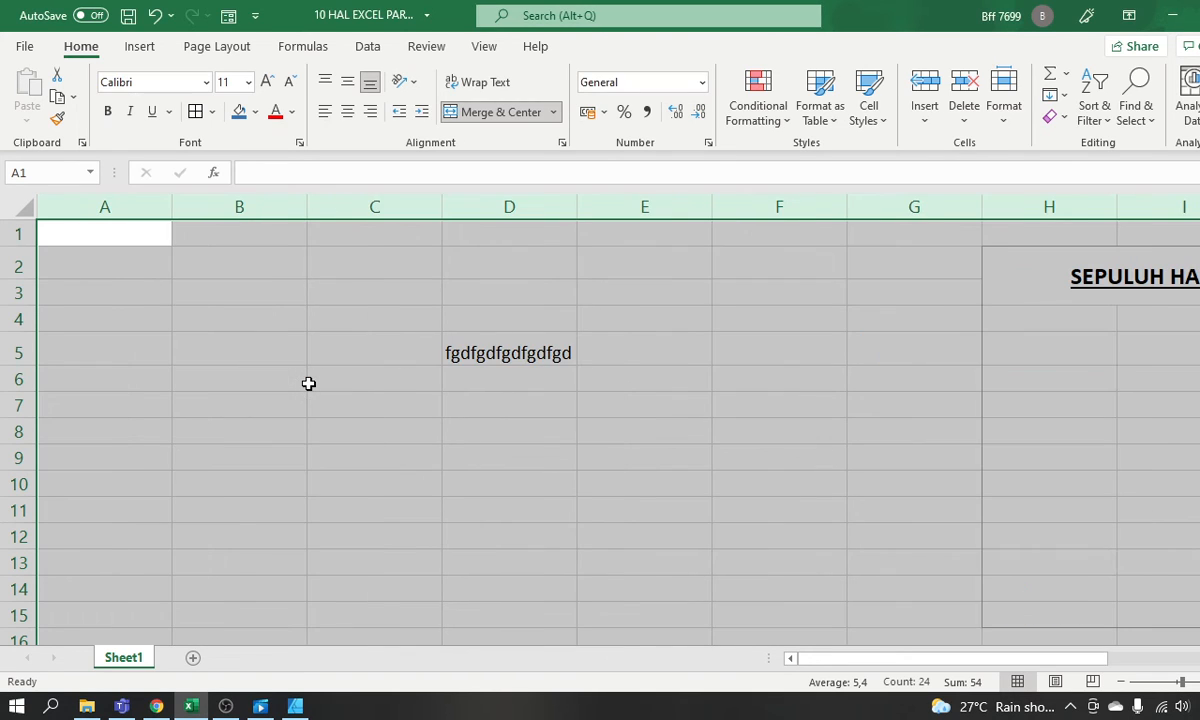
Set the width of columns A to N to 8.
right_click(276, 208)
left_click(334, 480)
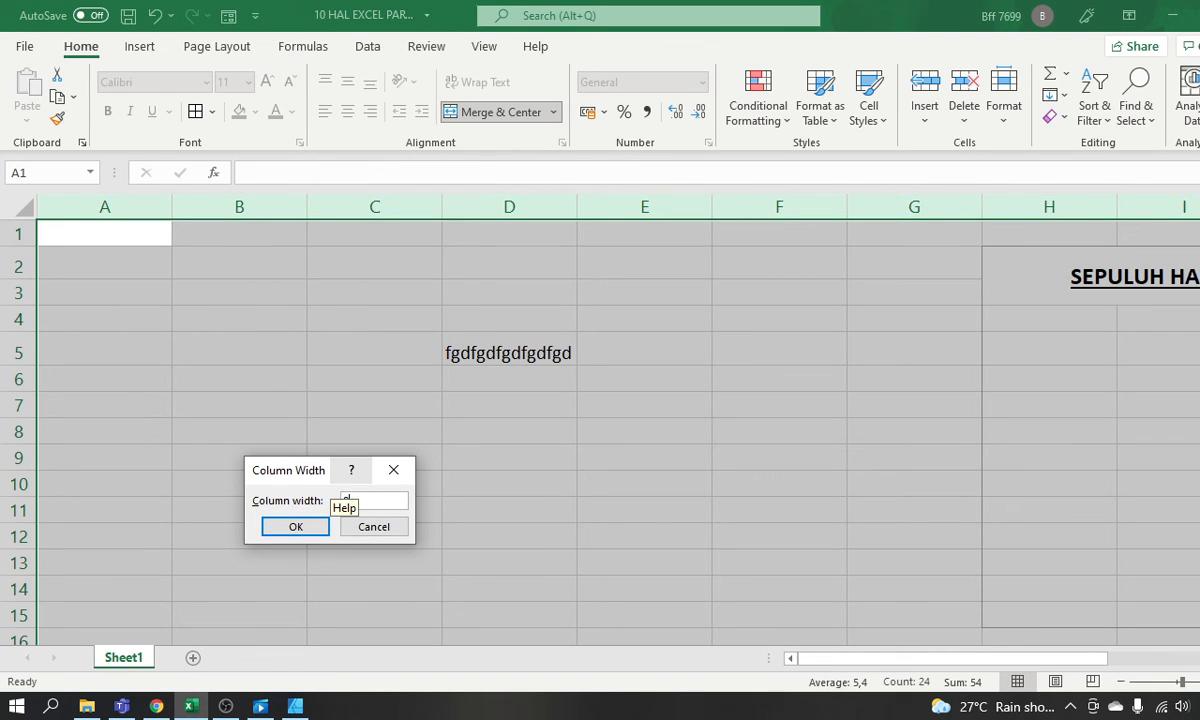
type("8")
key("Return")
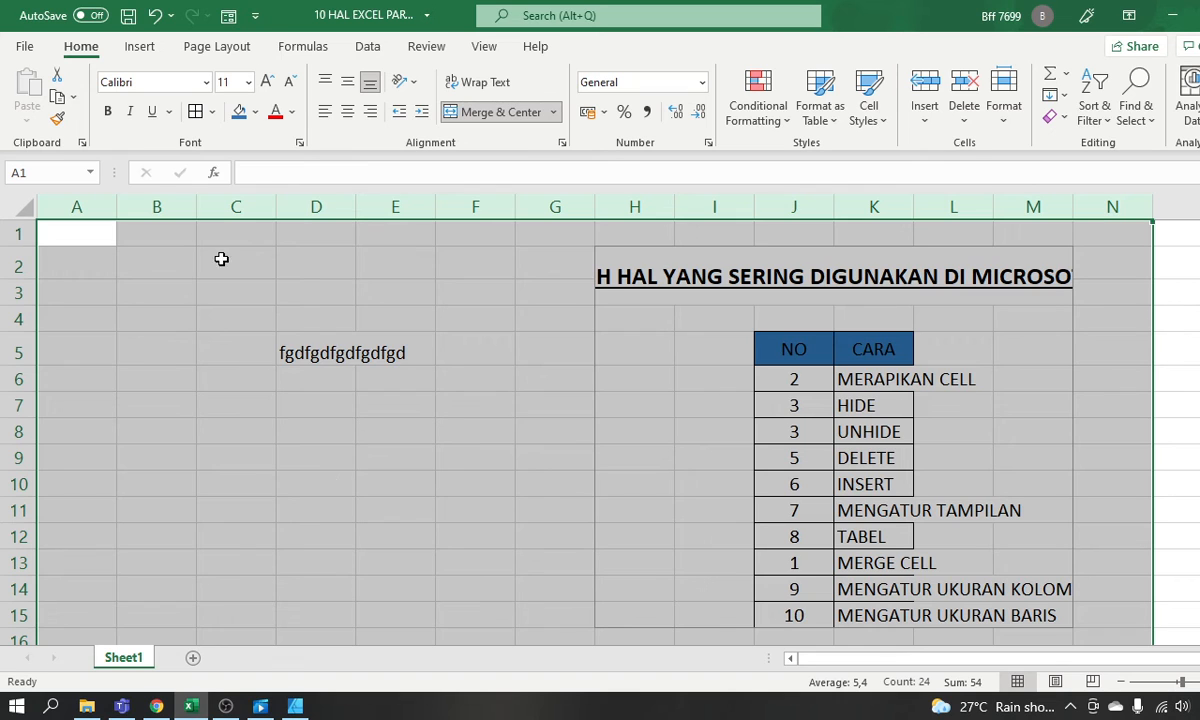
Set the width of columns A to N to 5 and deselect them.
right_click(308, 208)
left_click(364, 484)
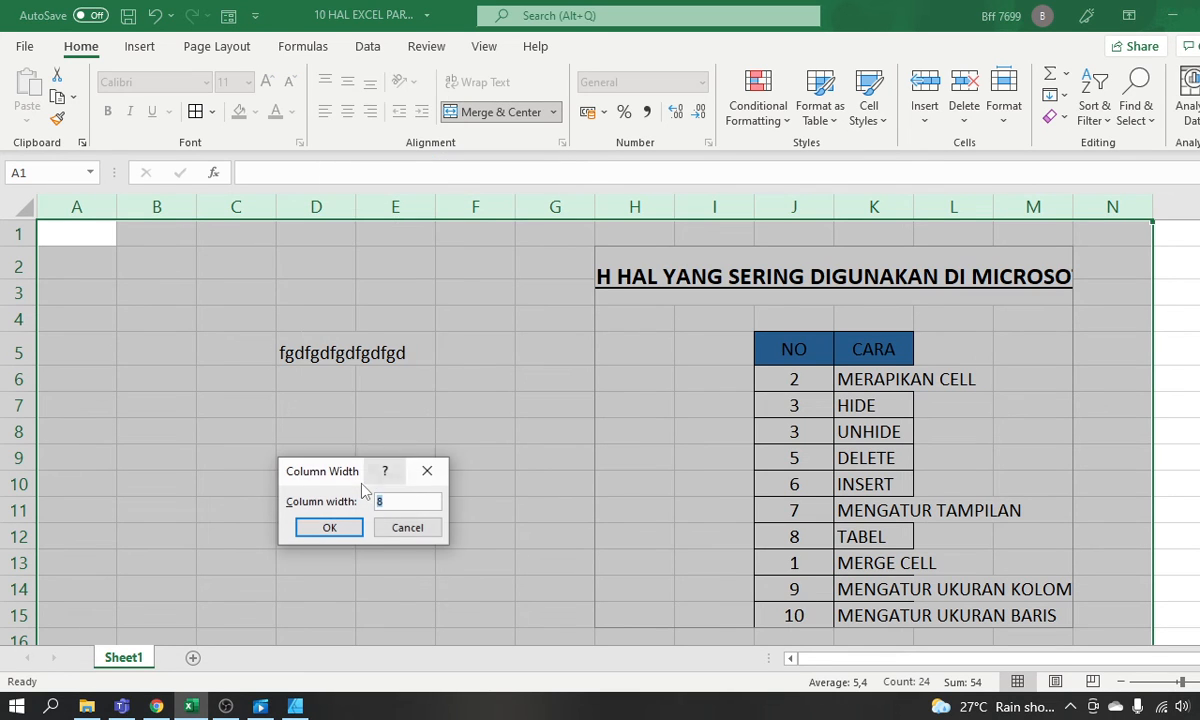
type("5")
key("Return")
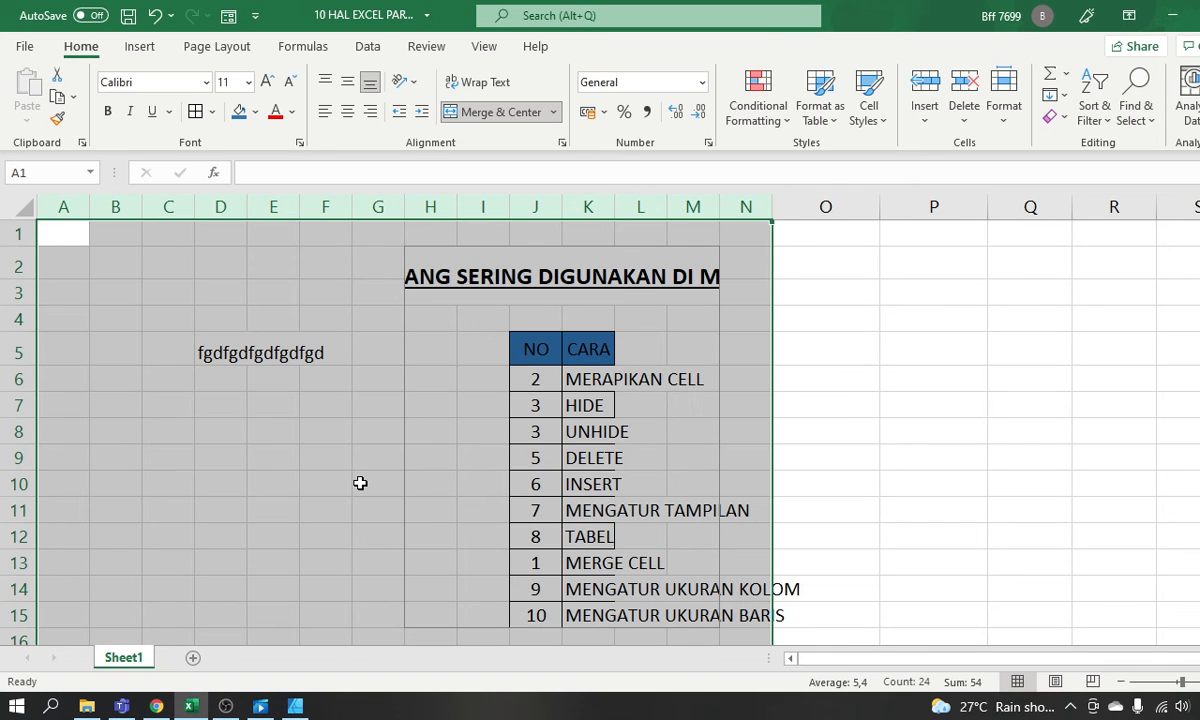
left_click(990, 428)
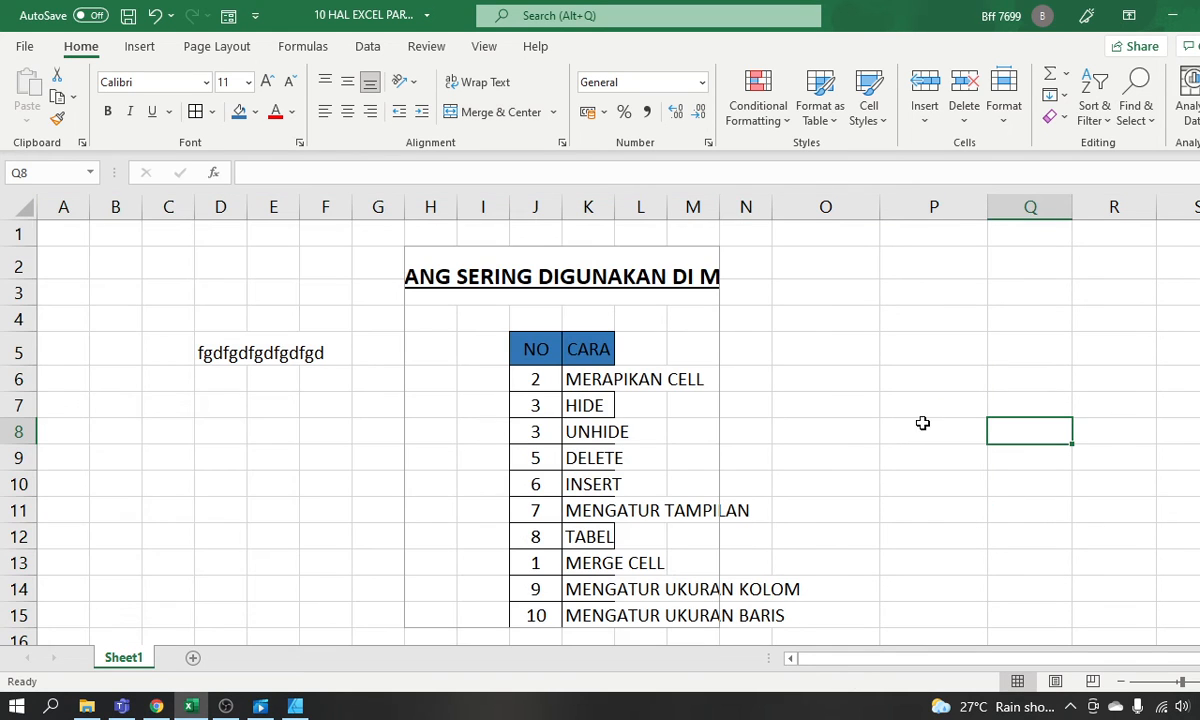
Autofit columns J to N so the NO and CARA columns match the width of their contents.
scroll(880, 423, "down", 1)
scroll(880, 423, "down", 1)
scroll(700, 496, "up", 2)
scroll(858, 465, "down", 1)
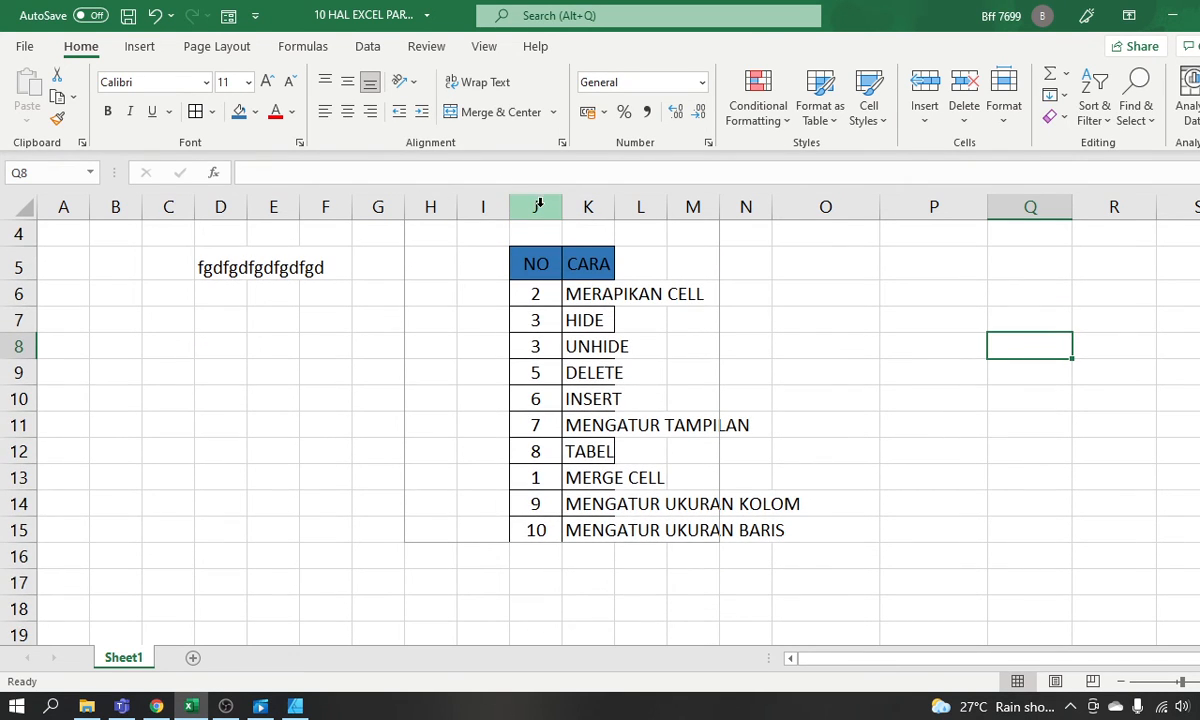
left_click_drag(540, 207, 761, 205)
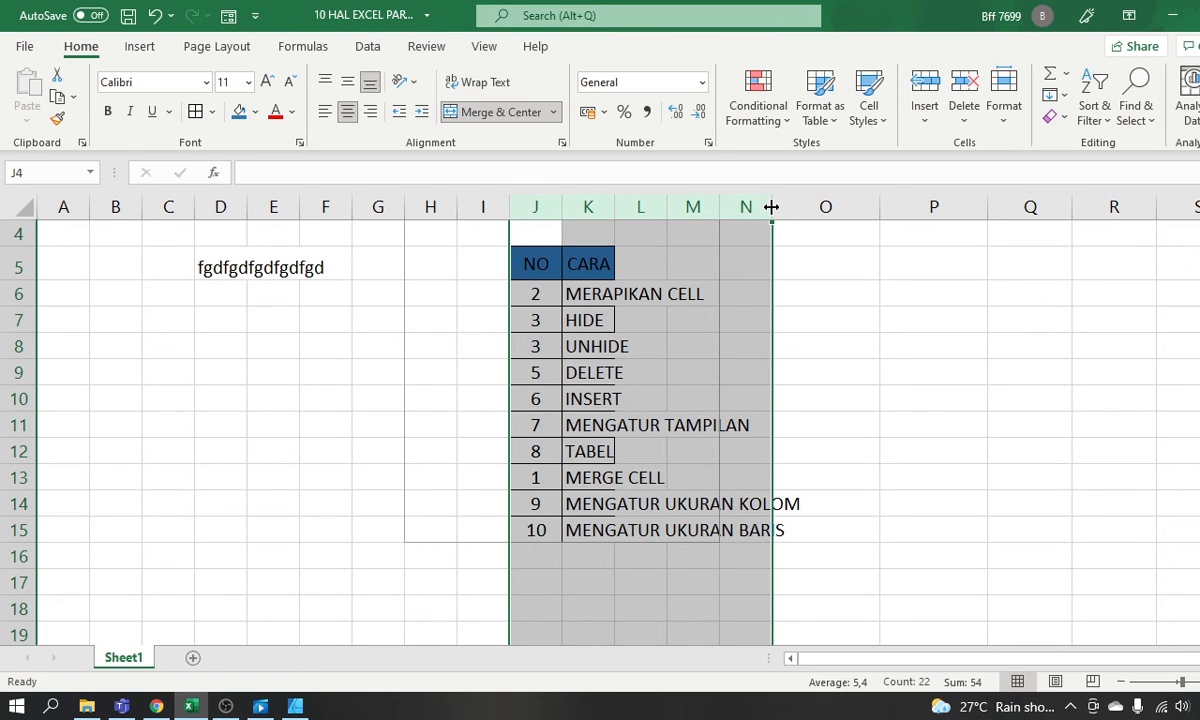
left_click_drag(567, 209, 567, 209)
double_click(567, 209)
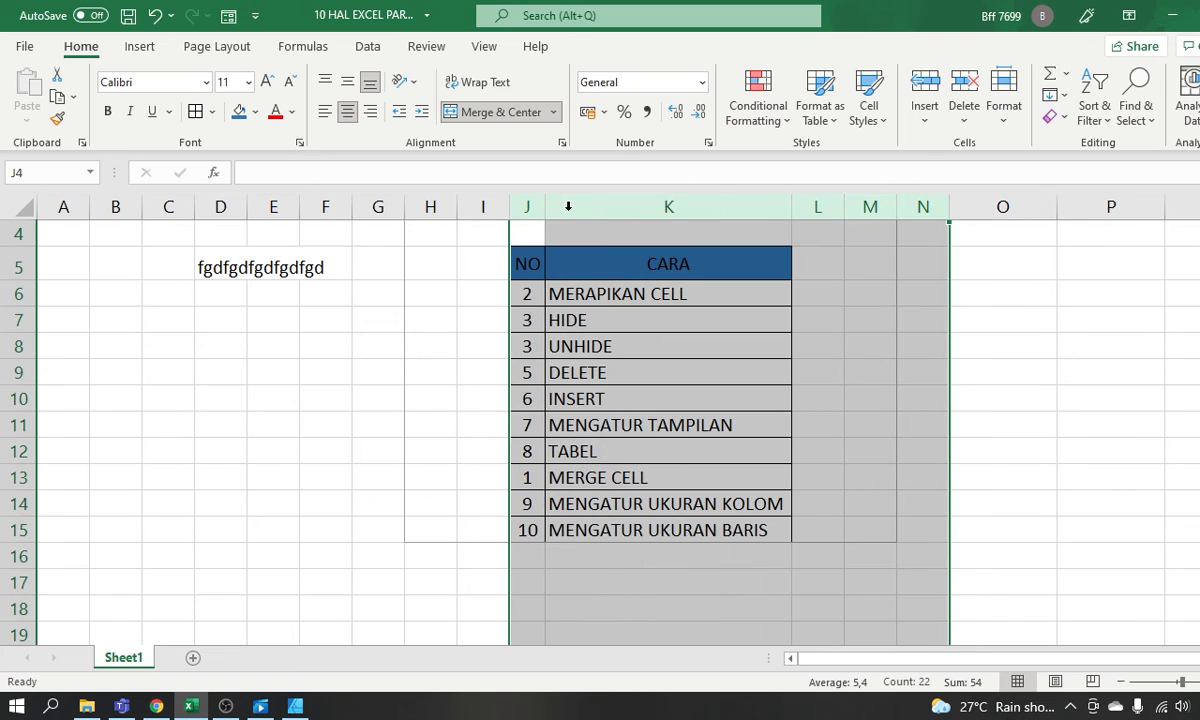
left_click(848, 400)
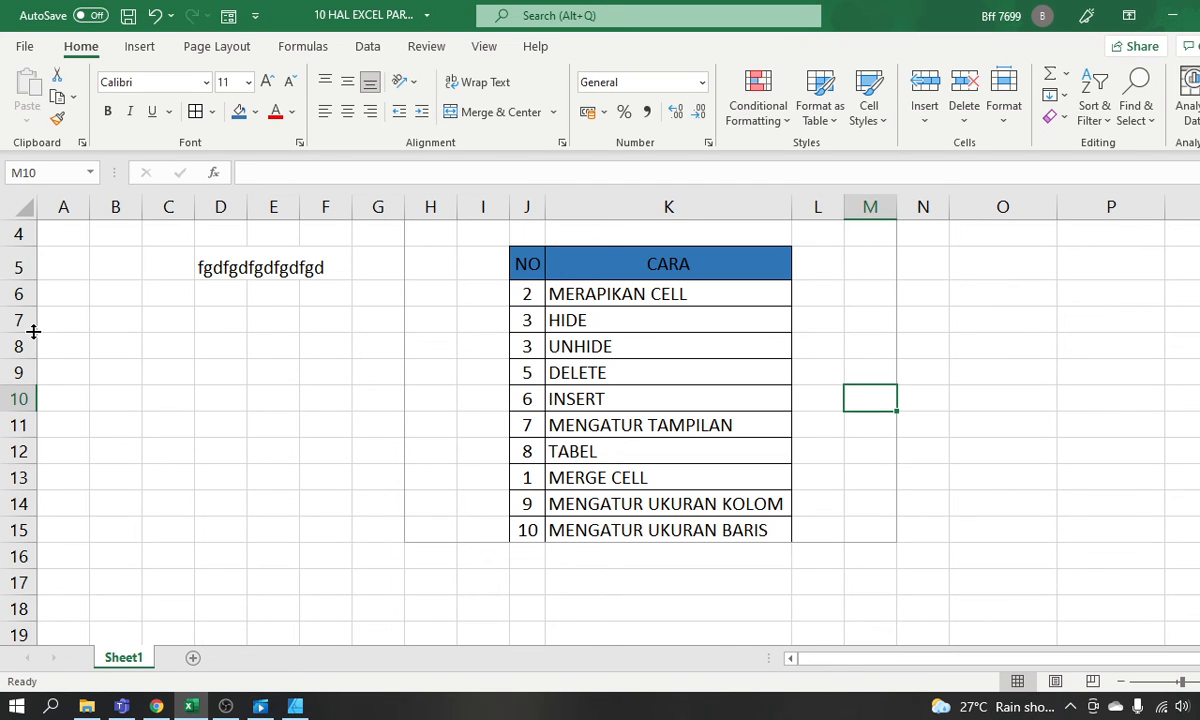
Set the height of rows 5 to 15 to 14.
scroll(32, 327, "up", 1)
left_click_drag(20, 345, 30, 600)
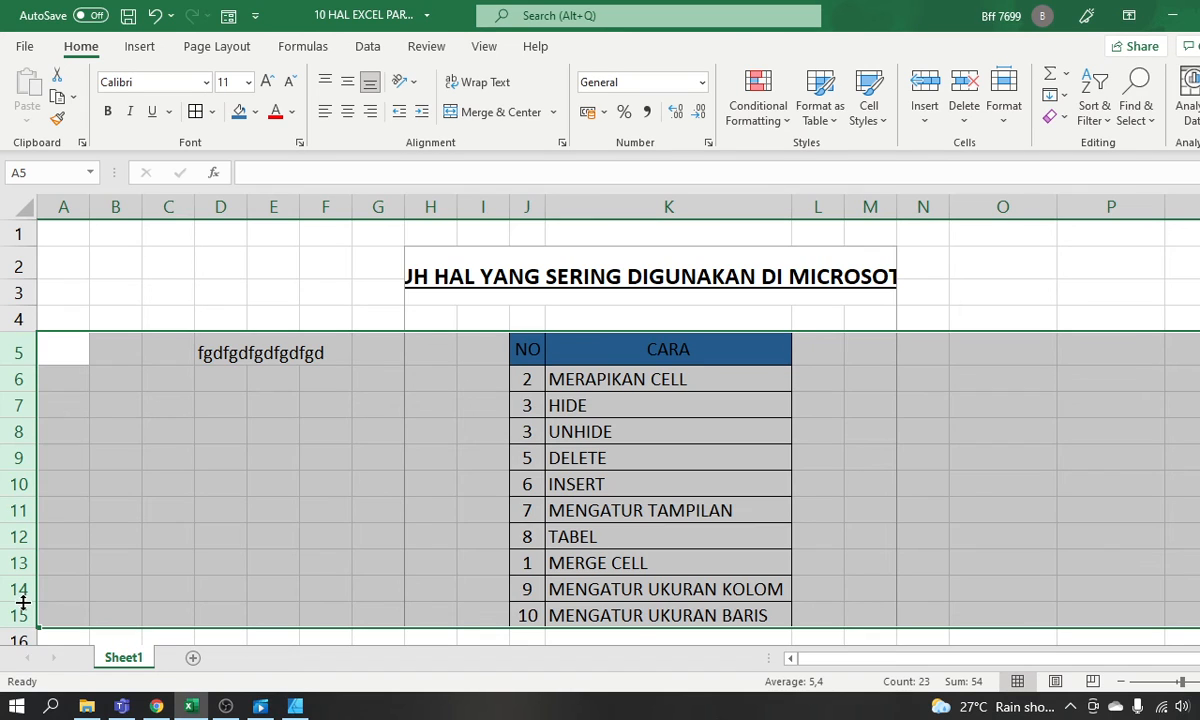
right_click(25, 560)
left_click(80, 527)
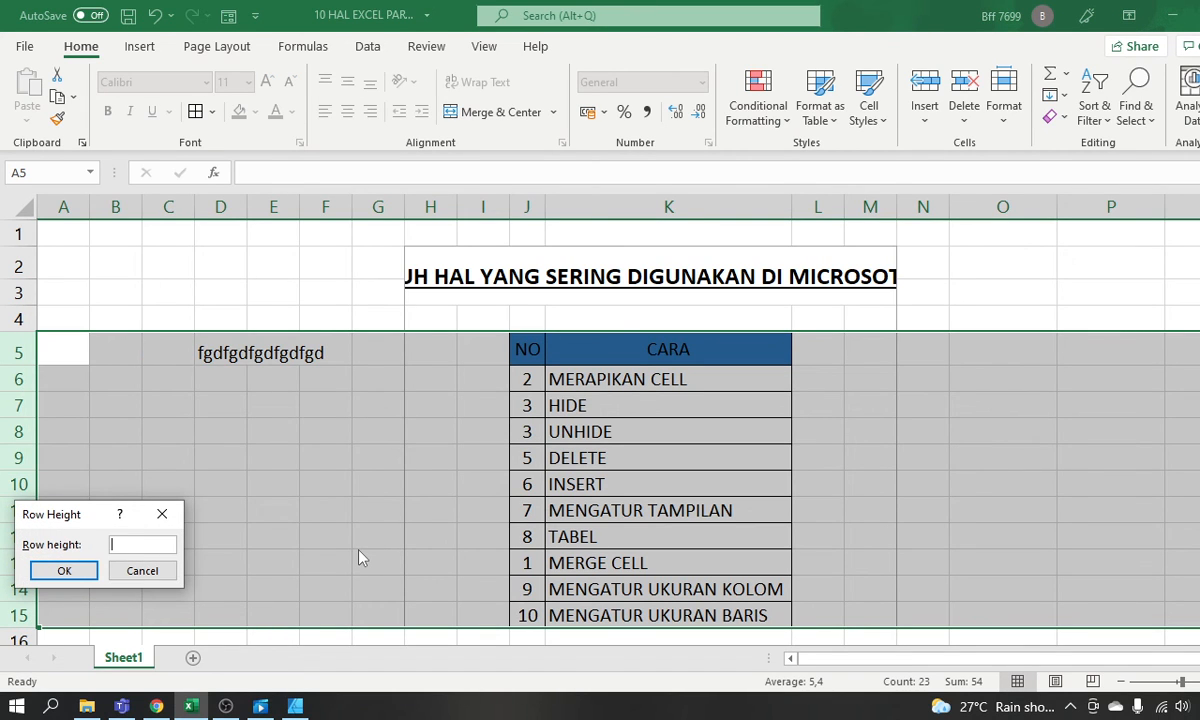
type("18")
key("Return")
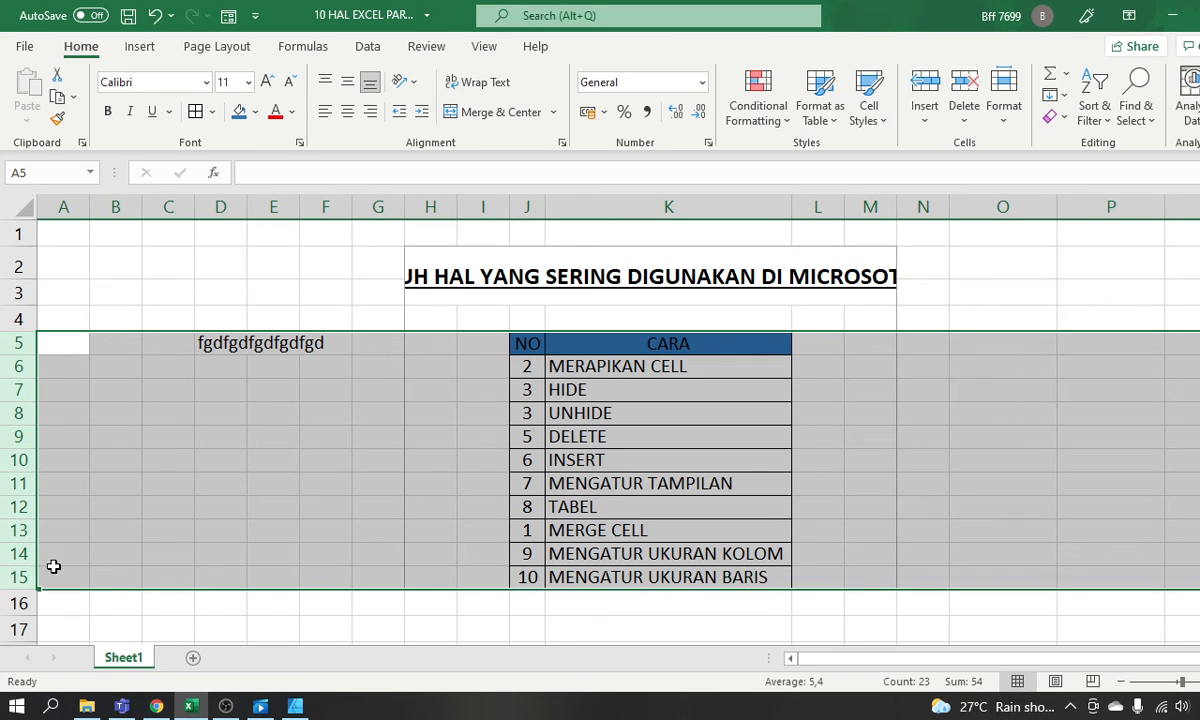
Set the height of rows 5 to 15 to 5.
right_click(20, 547)
left_click(107, 520)
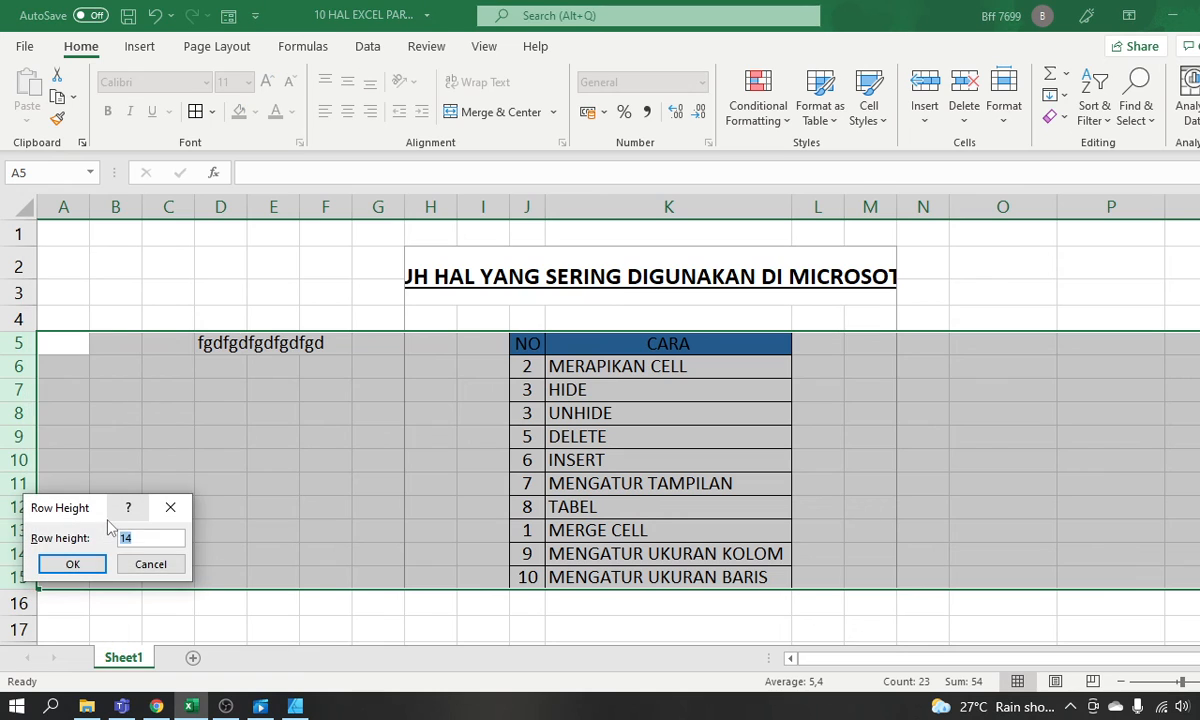
type("5")
key("Return")
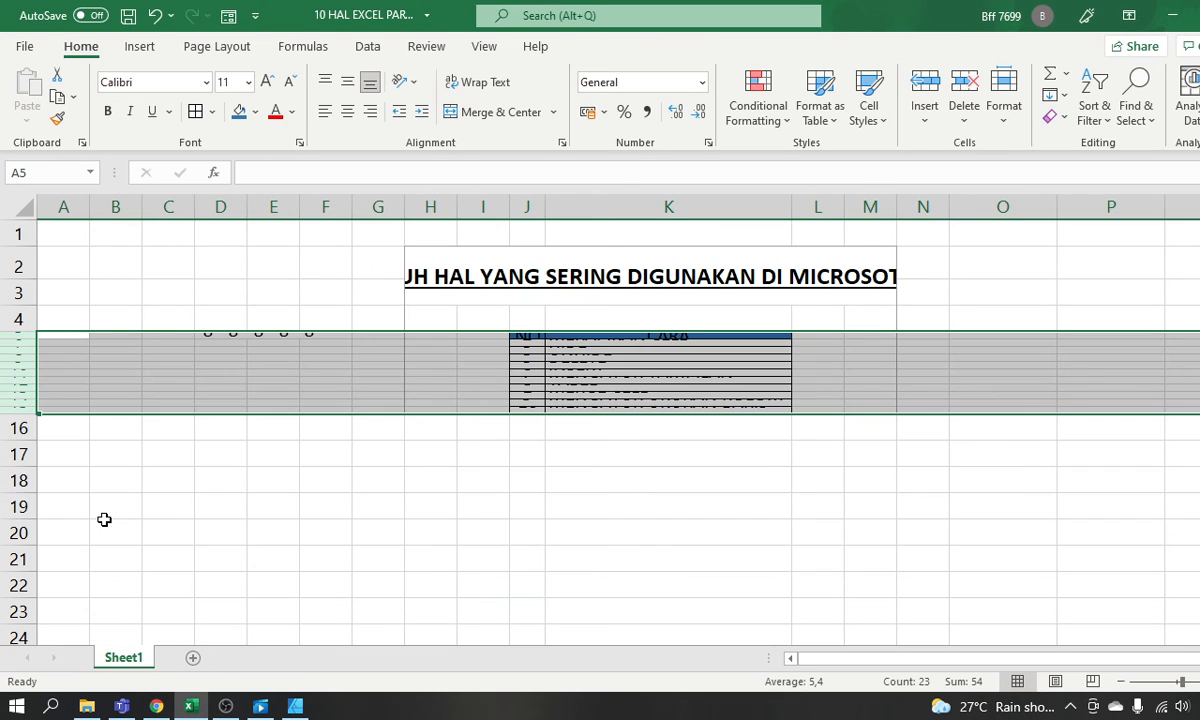
Increase the height of rows 5 to 15 so the table text fits in full with some room.
right_click(18, 403)
left_click(86, 339)
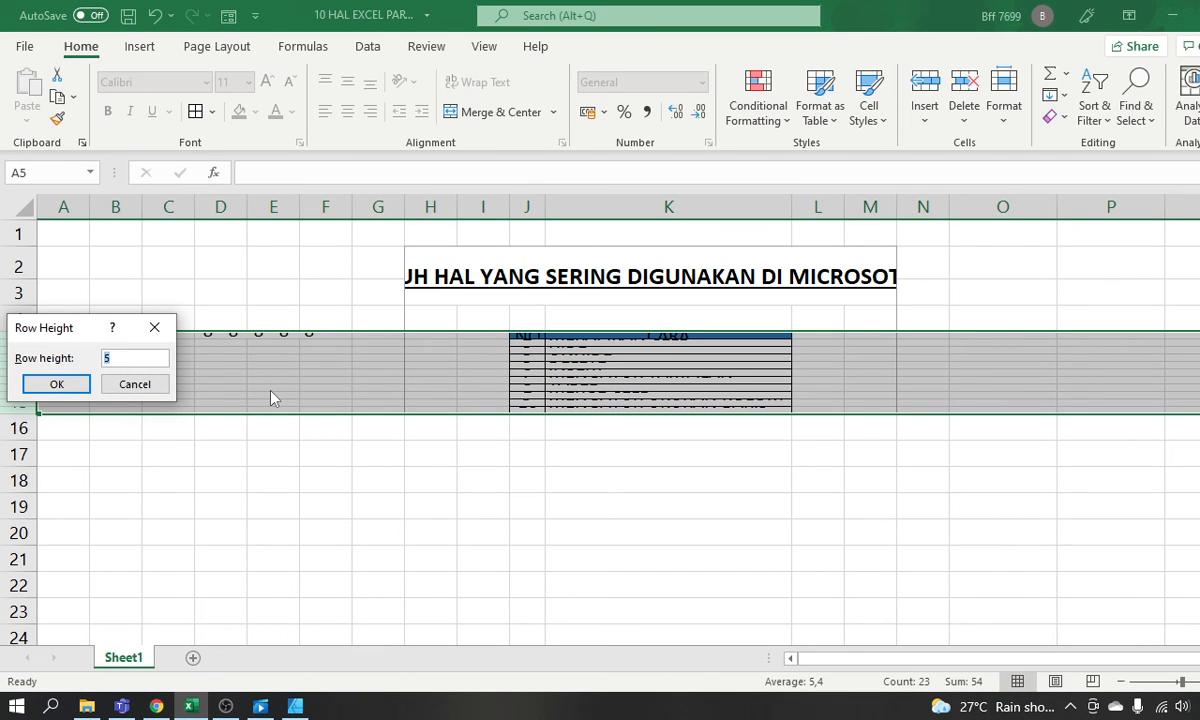
type("18")
key("Return")
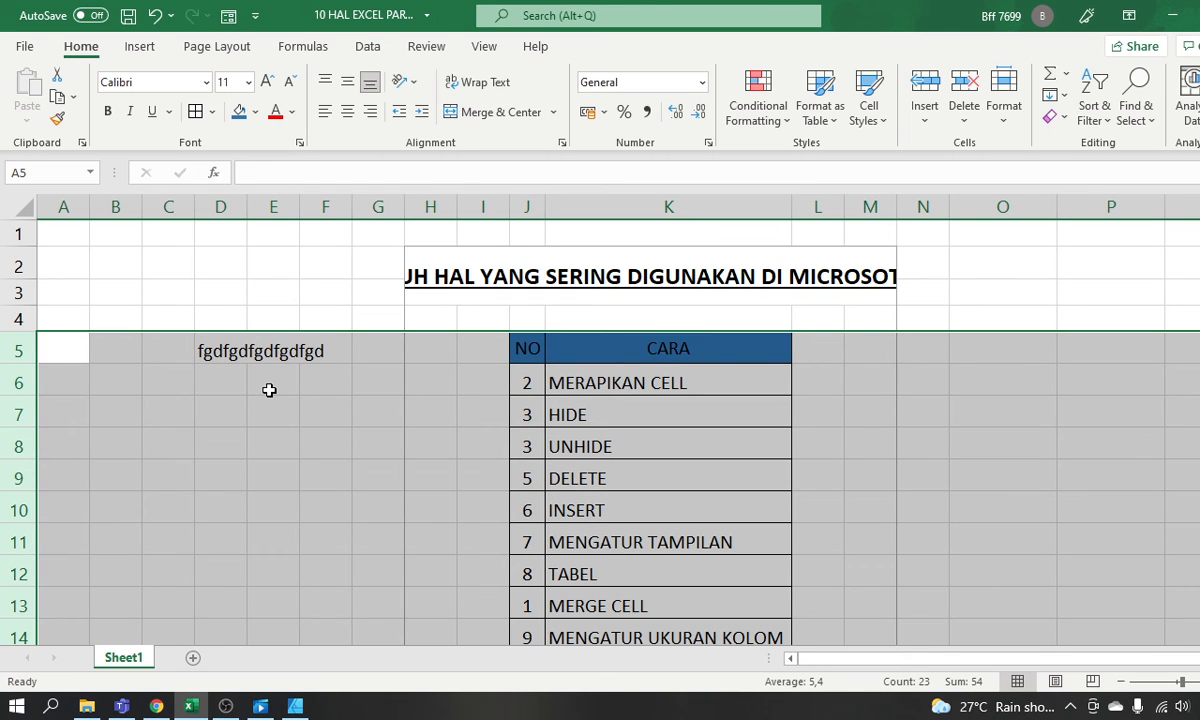
scroll(364, 406, "down", 2)
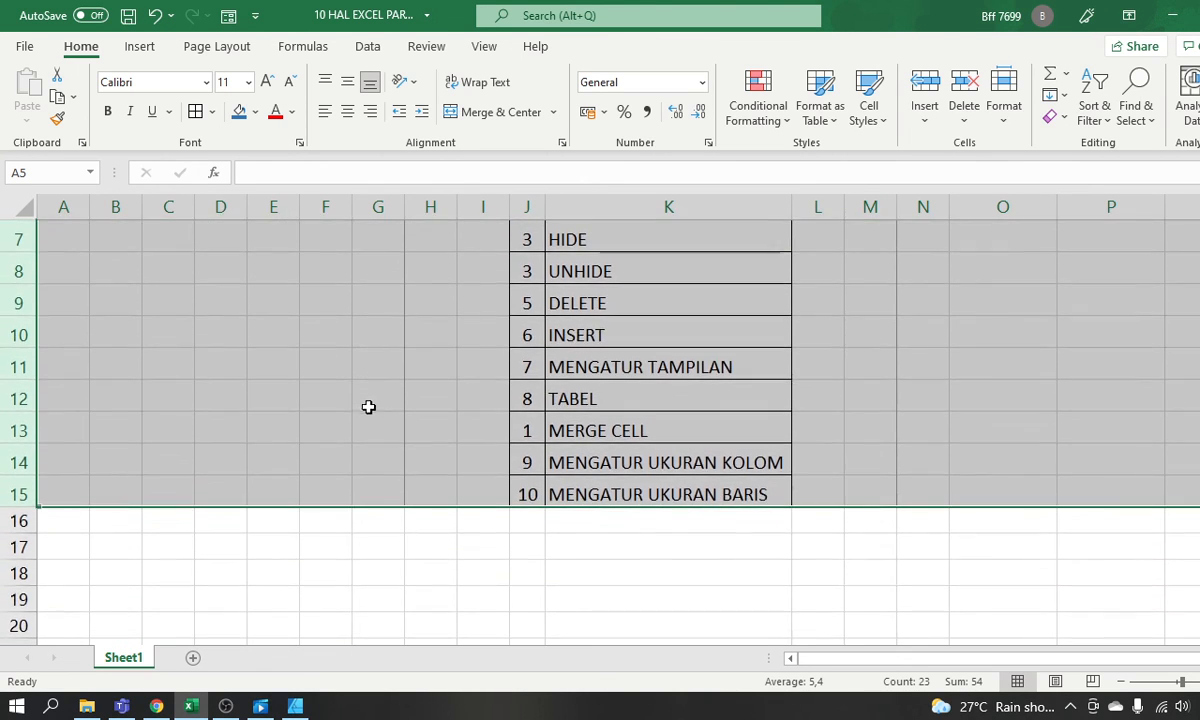
Widen columns H to M to one equal width so the merged title in rows 2 and 3 fits in full.
left_click(369, 425)
scroll(445, 389, "up", 2)
left_click(439, 288)
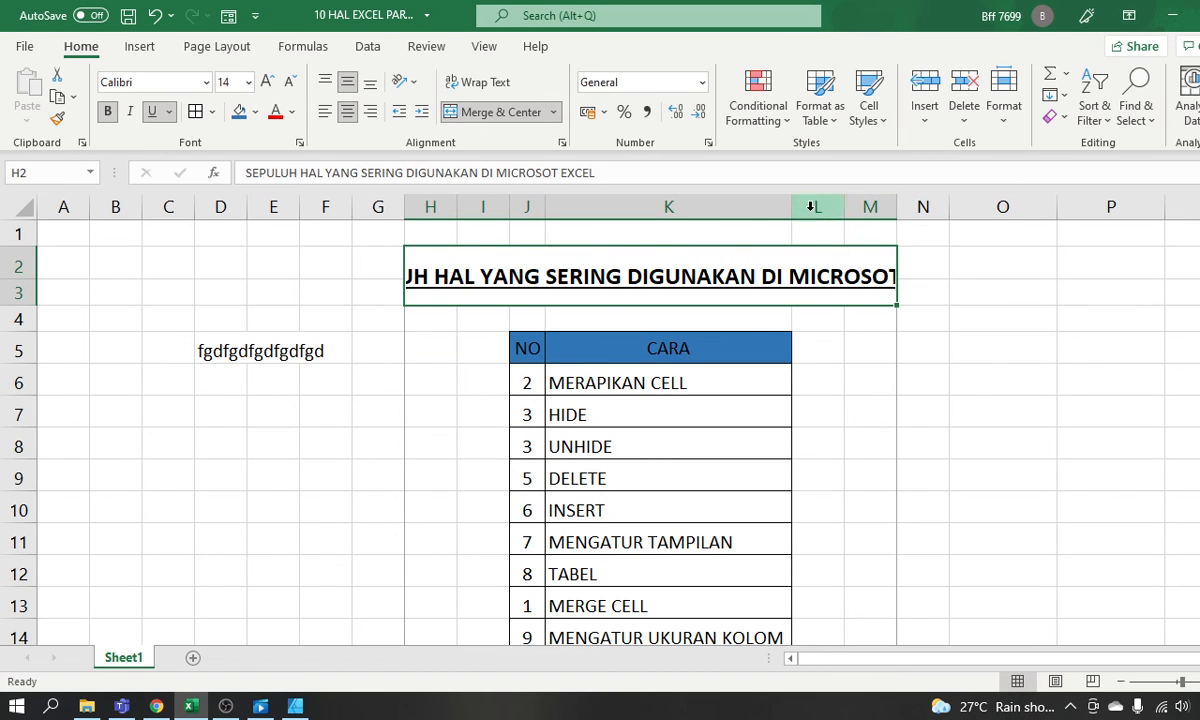
left_click_drag(405, 208, 404, 208)
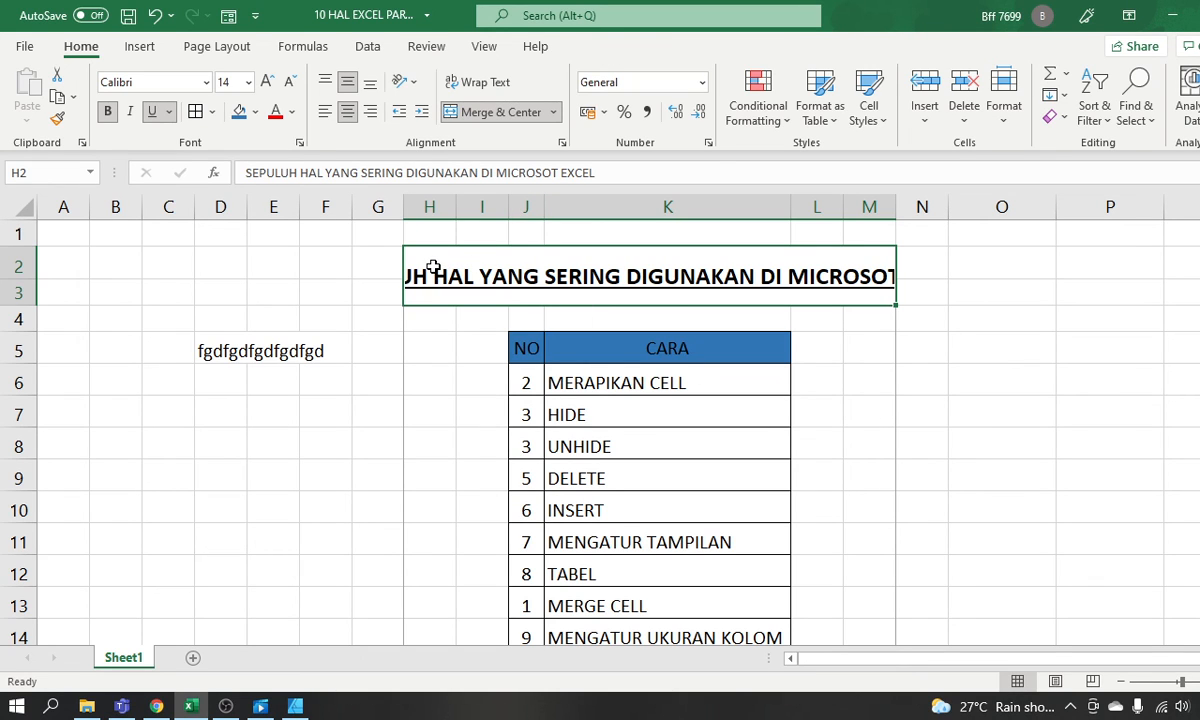
left_click(856, 373)
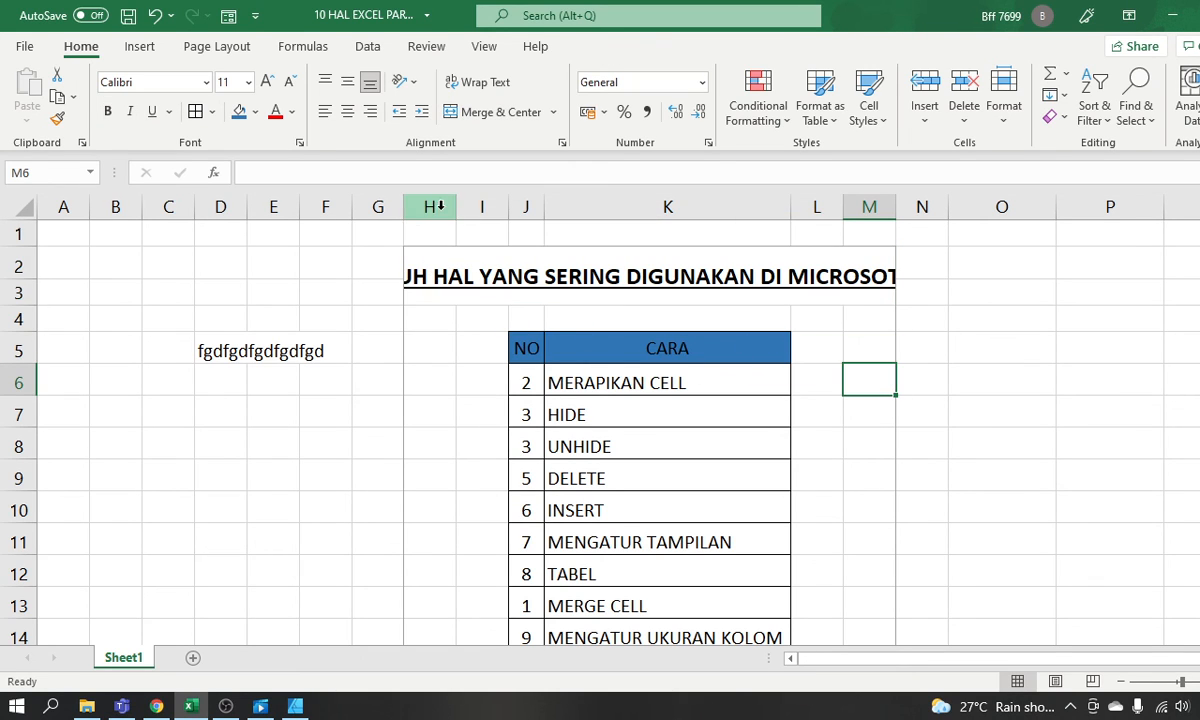
left_click_drag(440, 205, 901, 204)
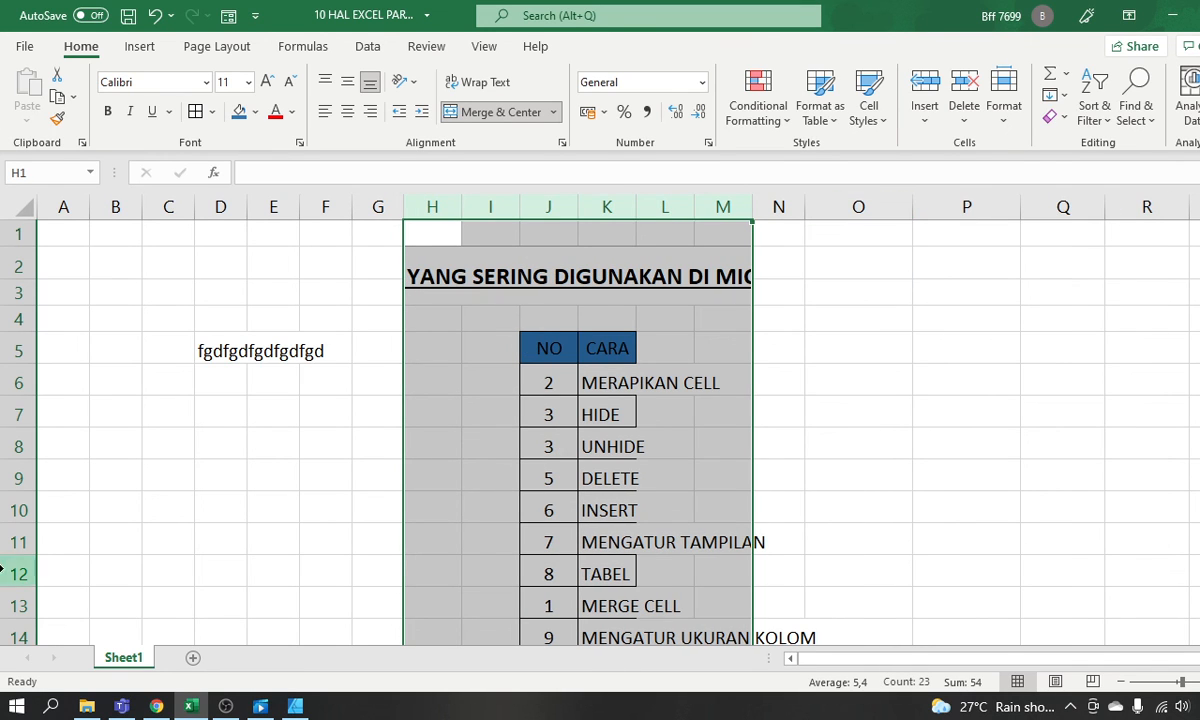
left_click_drag(750, 197, 818, 196)
left_click(1012, 311)
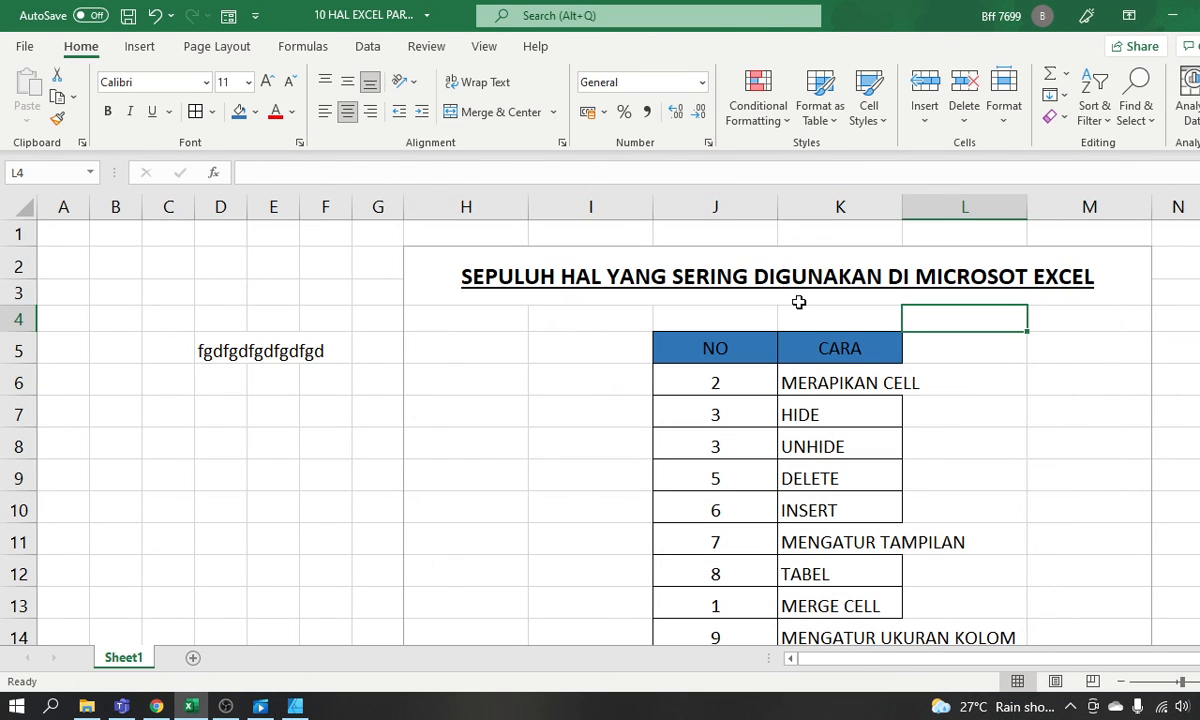
Autofit column K so the CARA entries fit inside the table borders.
left_click(785, 300)
scroll(775, 320, "down", 3)
scroll(775, 328, "up", 3)
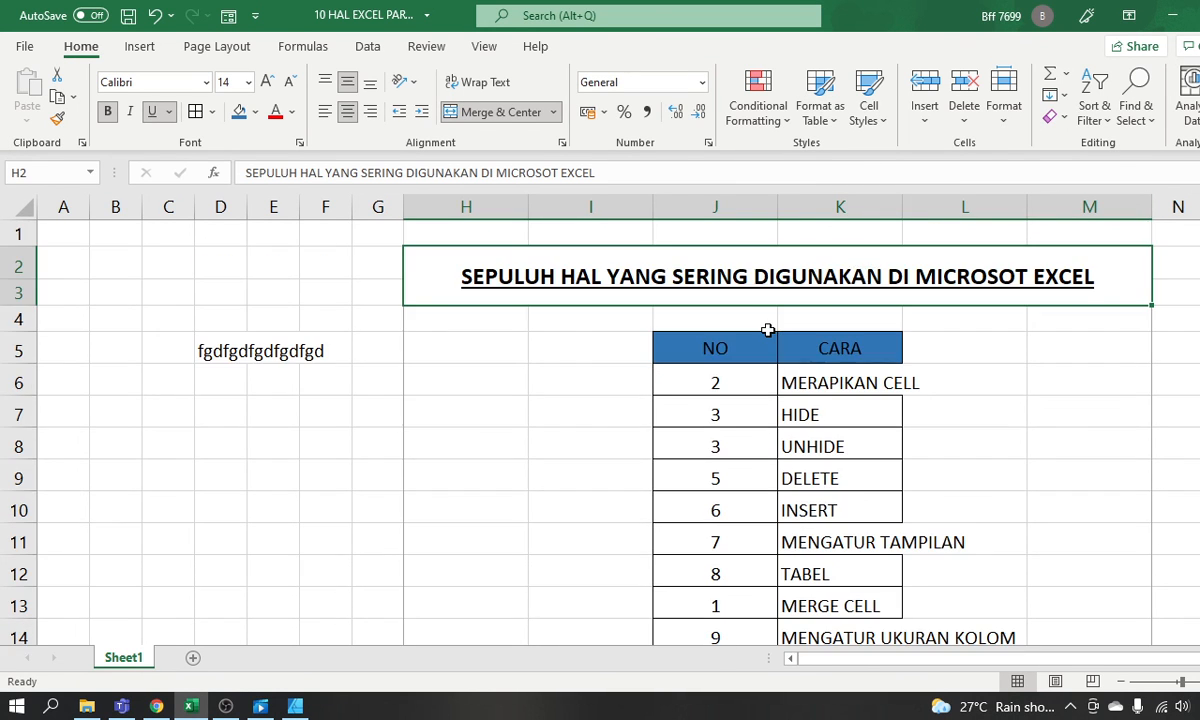
scroll(770, 335, "down", 1)
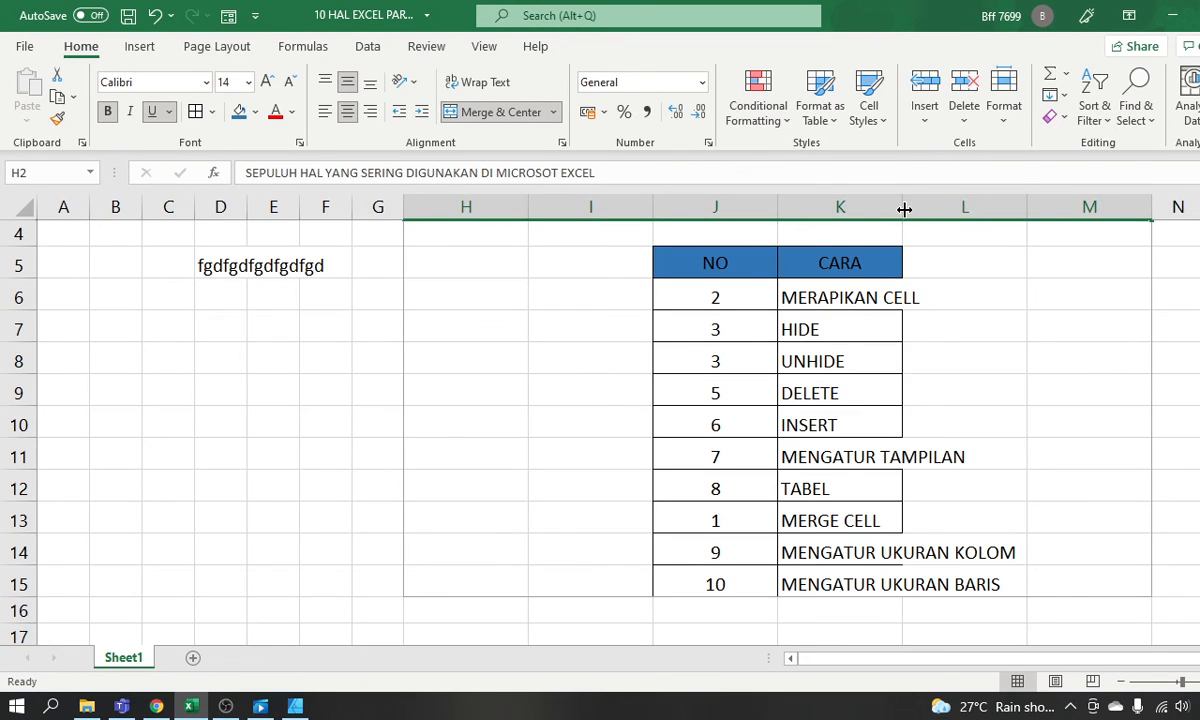
double_click(904, 206)
scroll(916, 351, "down", 2)
scroll(917, 355, "up", 3)
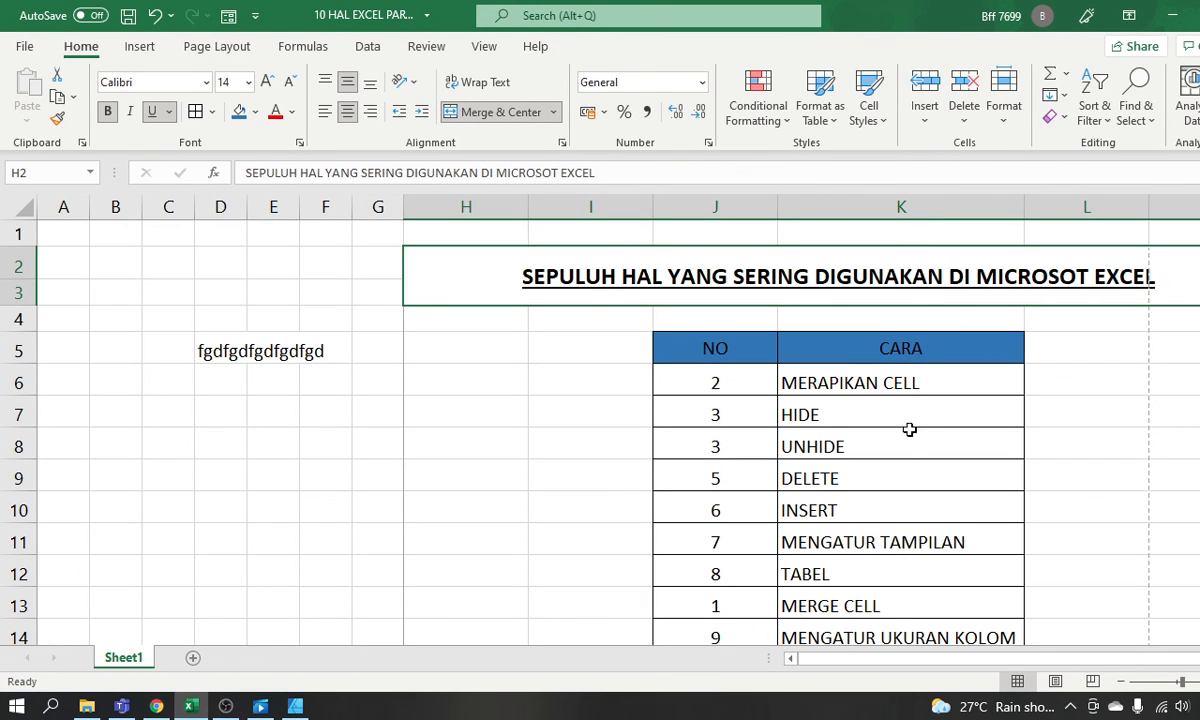
left_click_drag(905, 659, 947, 665)
scroll(919, 570, "down", 2)
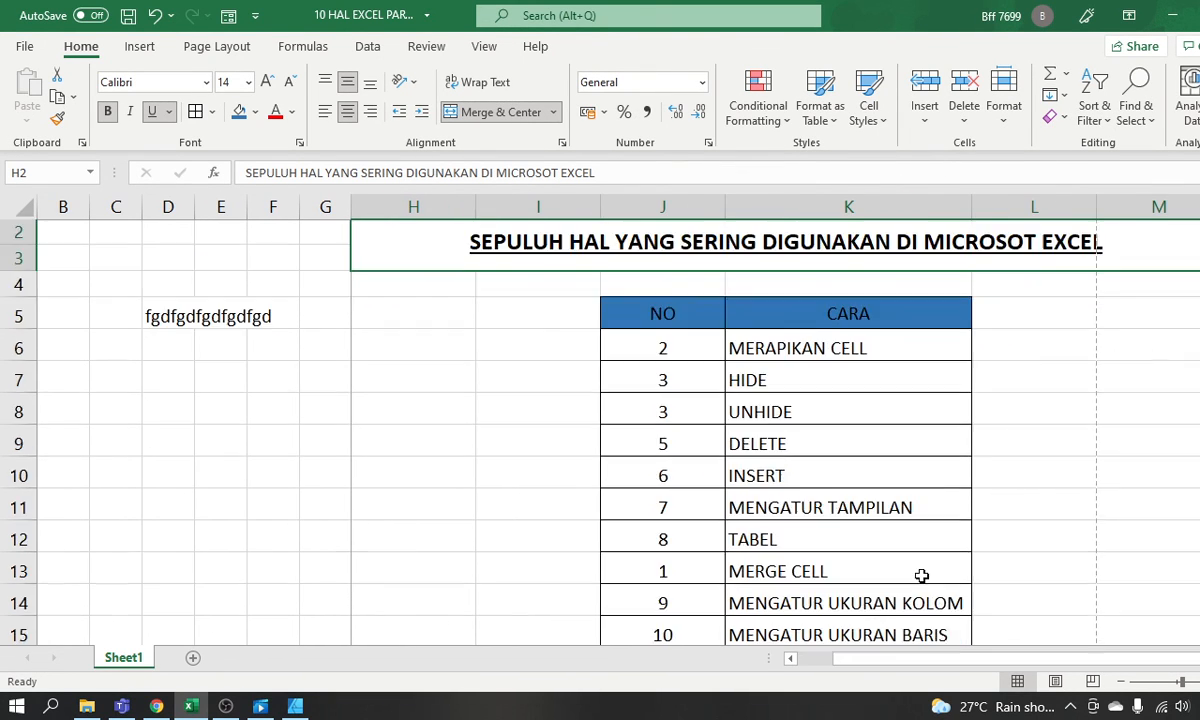
scroll(919, 572, "up", 1)
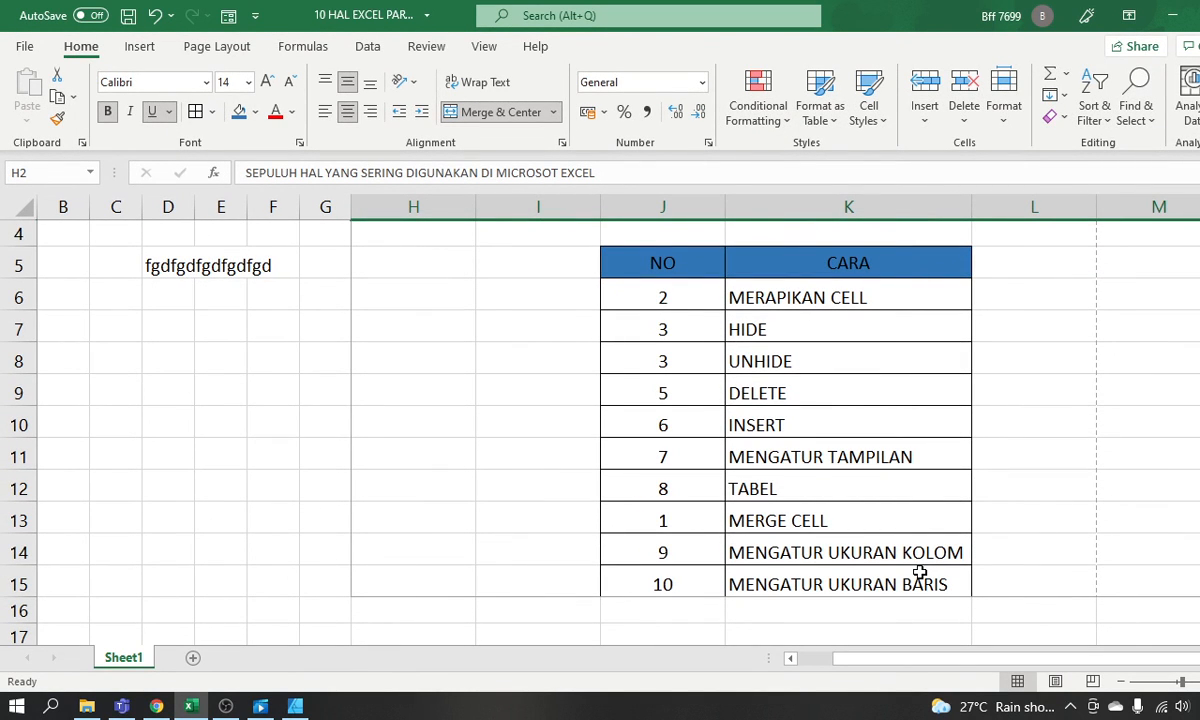
scroll(917, 572, "up", 1)
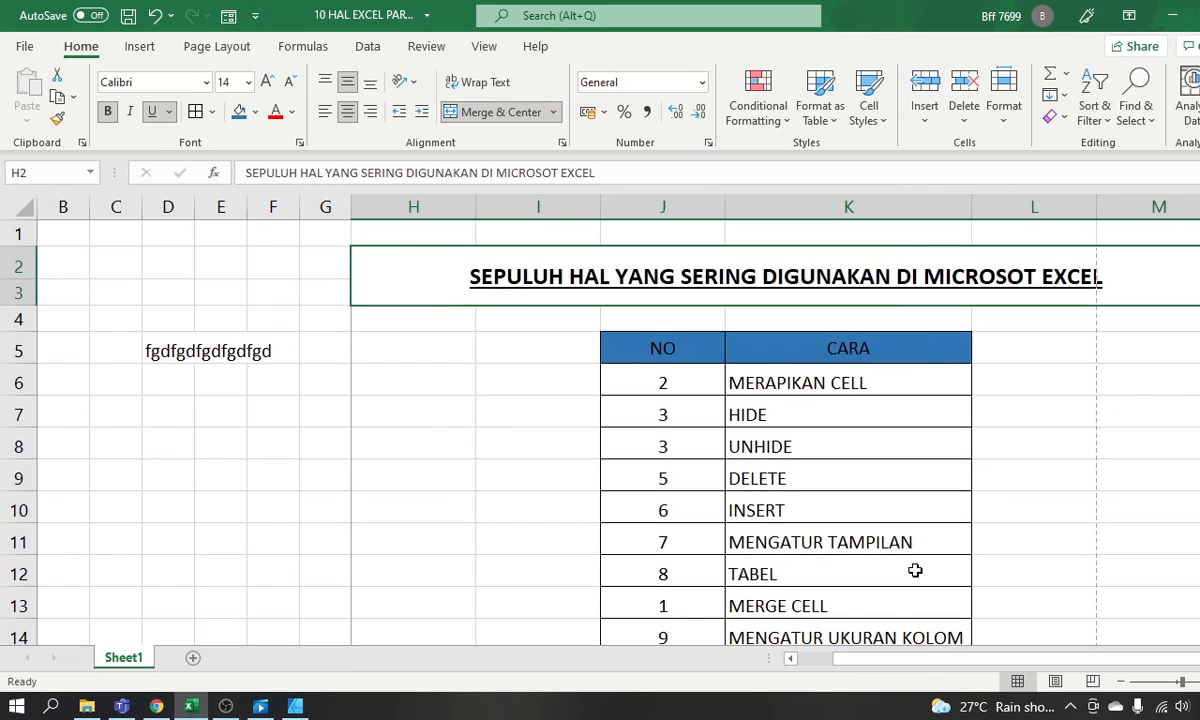
scroll(916, 570, "down", 1)
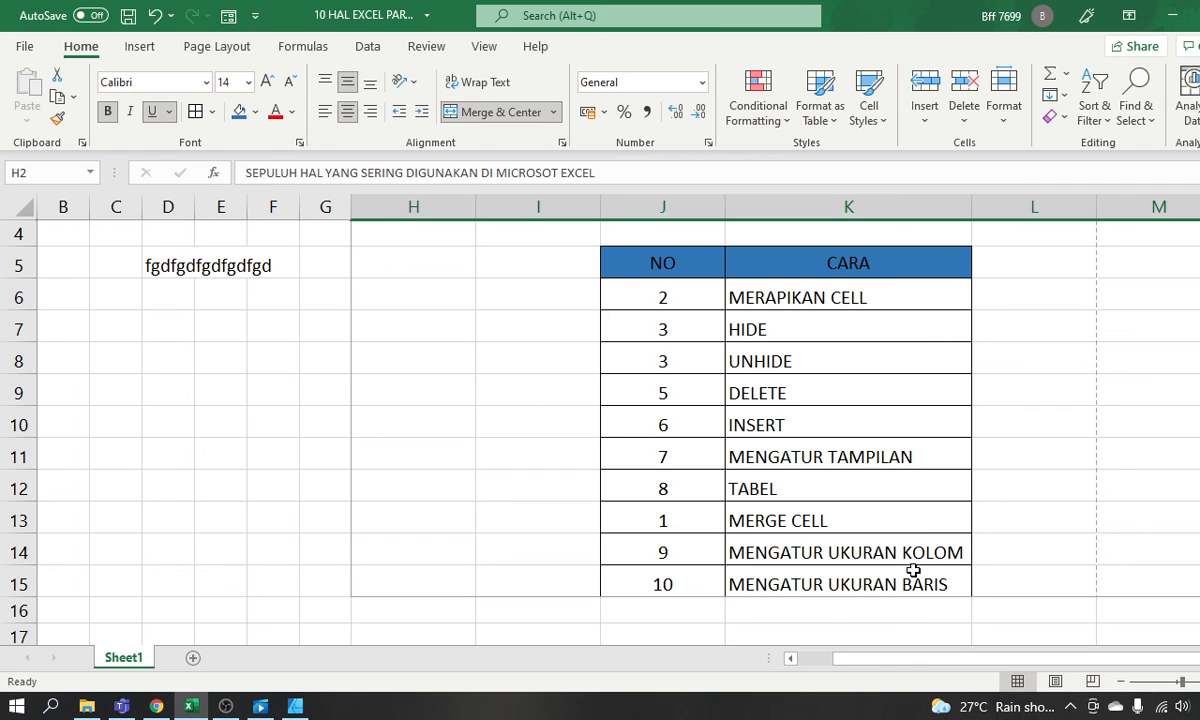
scroll(905, 595, "up", 1)
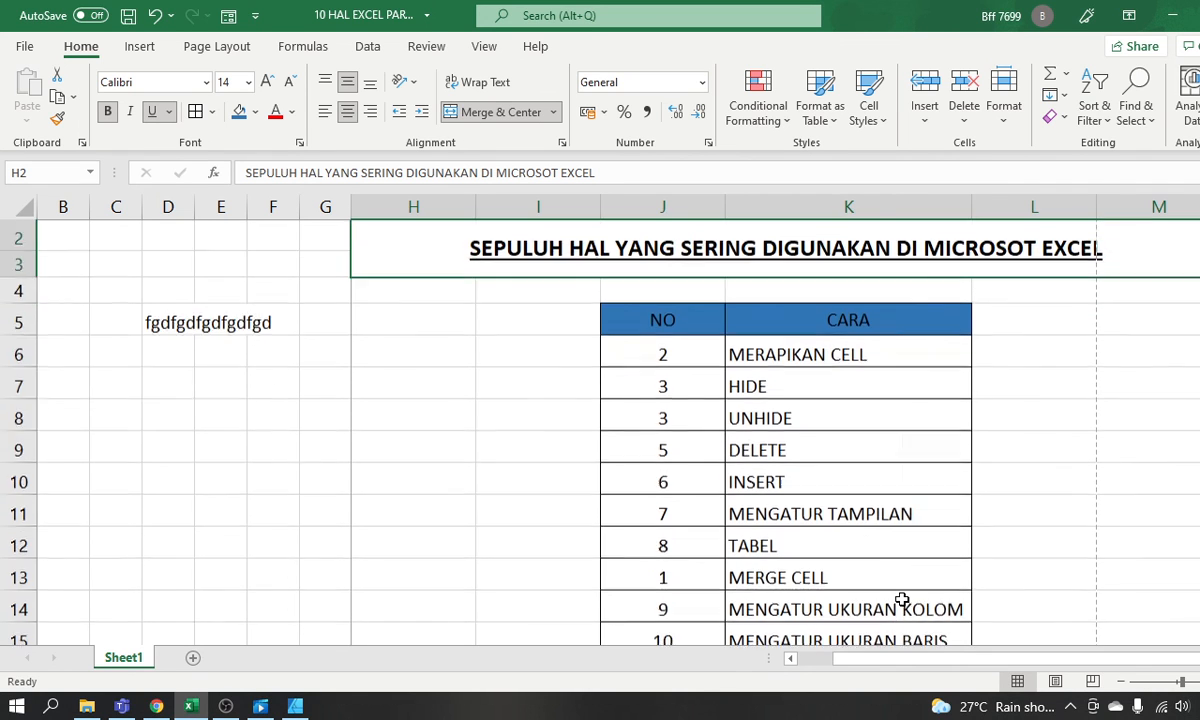
scroll(903, 600, "down", 1)
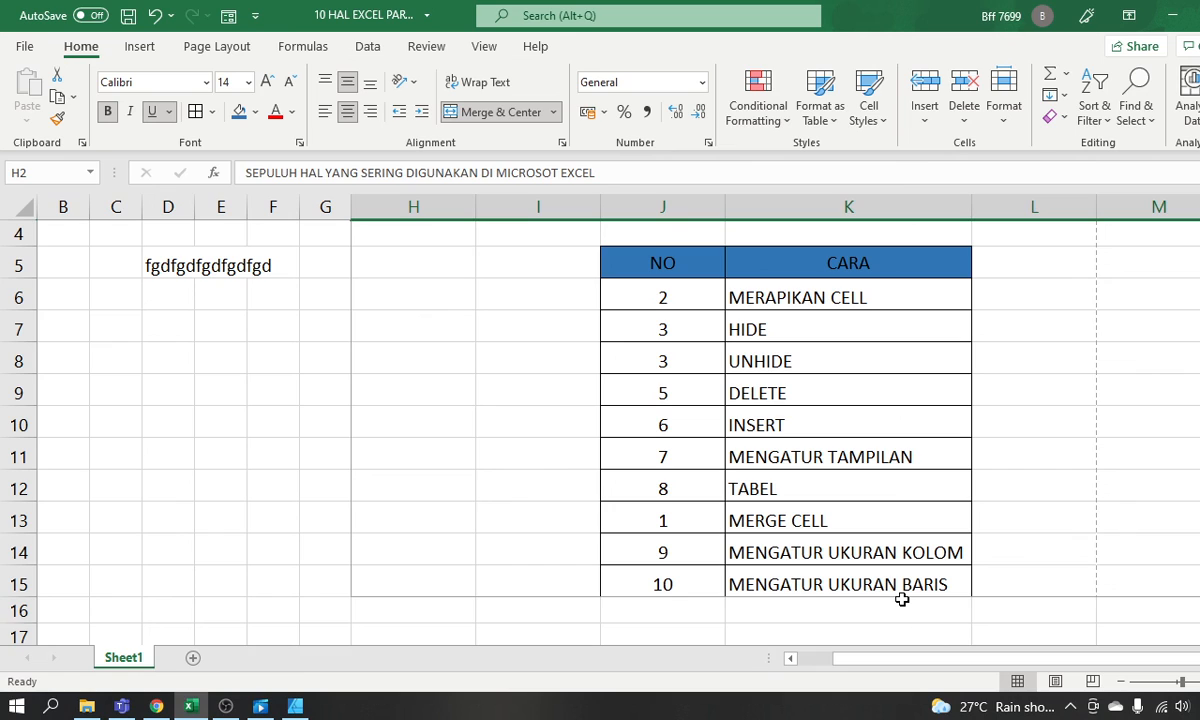